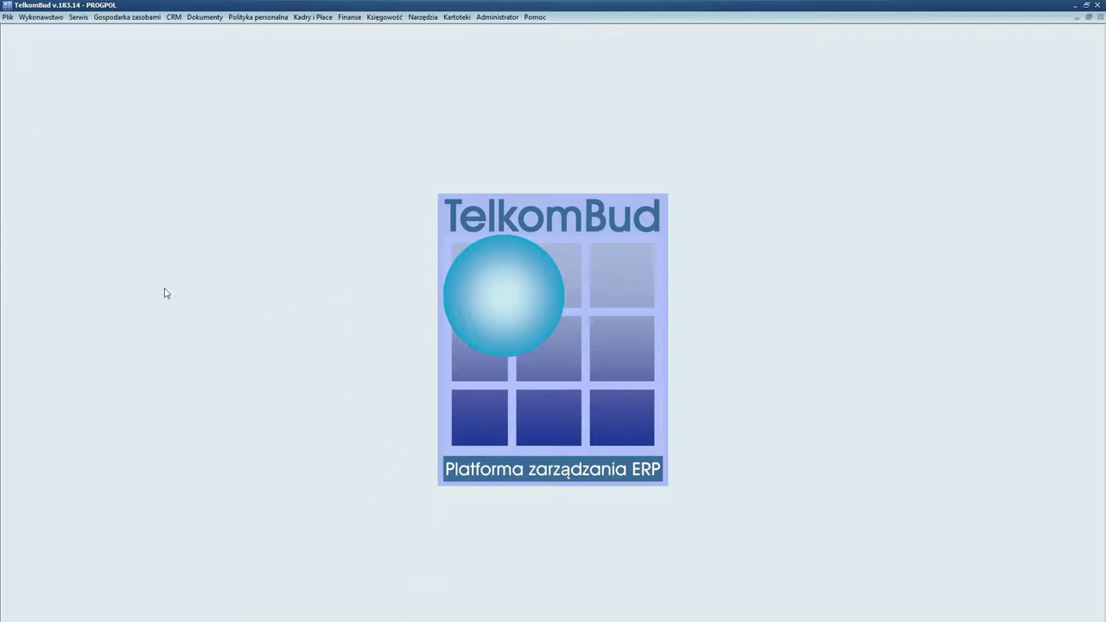
# - Open the finance settings and inspect the existing statutory interest entry (Odsetki ustawowe), closing its edit form with no changes
pyautogui.click(349, 17)
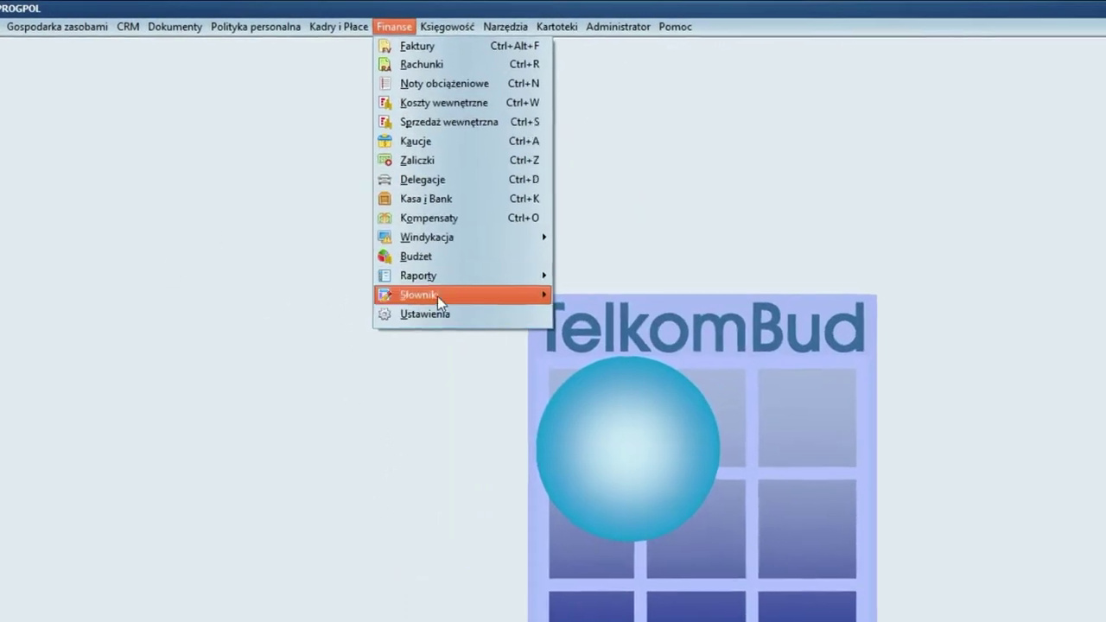
pyautogui.click(464, 361)
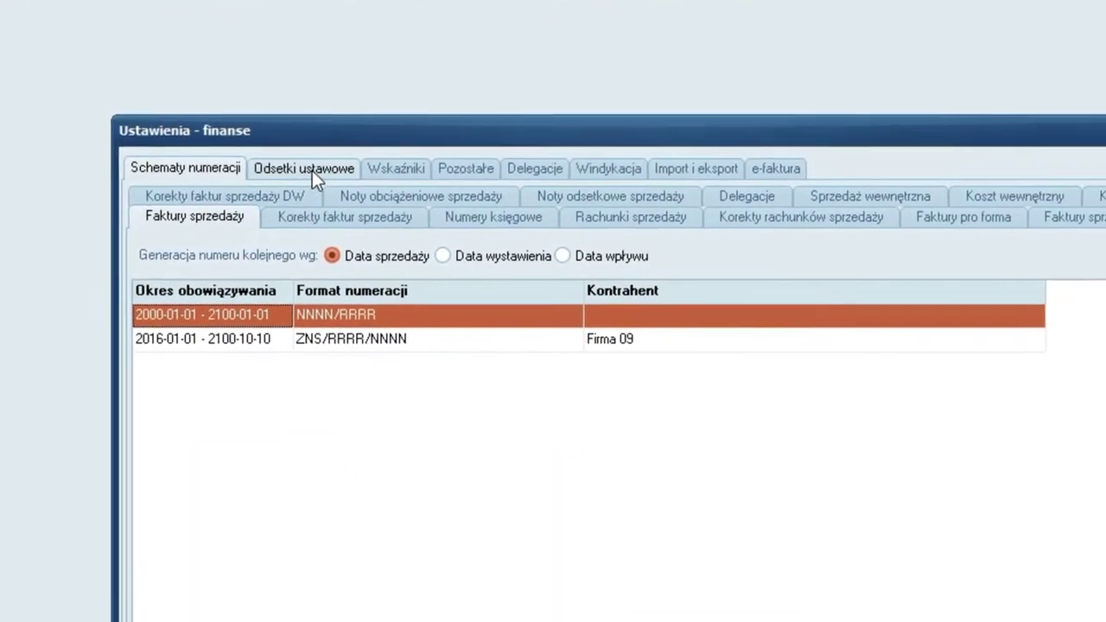
pyautogui.click(376, 229)
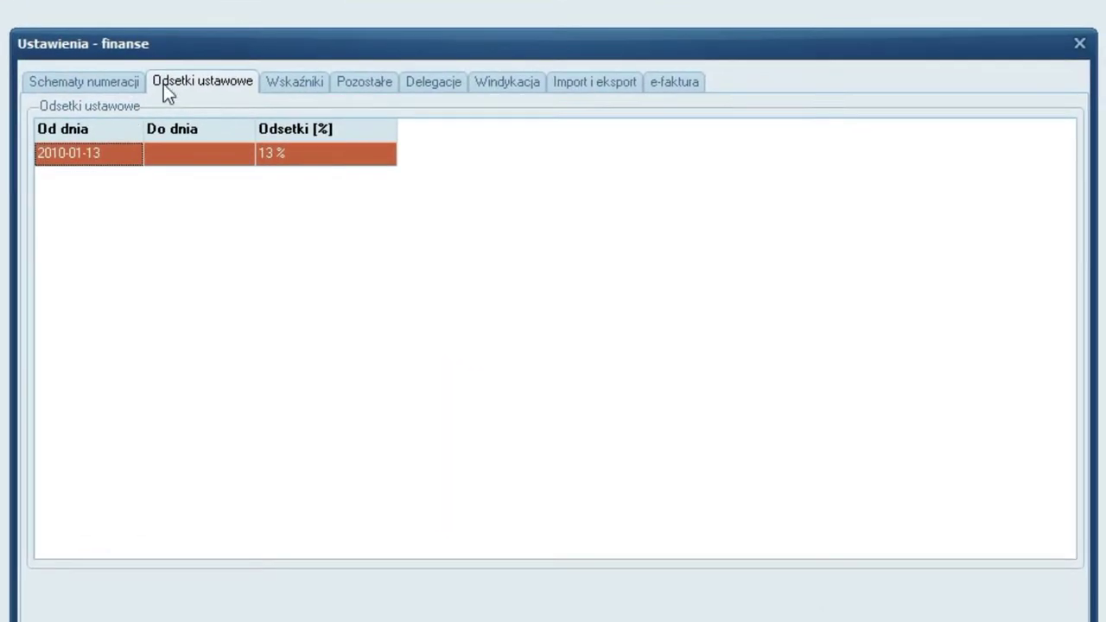
pyautogui.rightClick(79, 149)
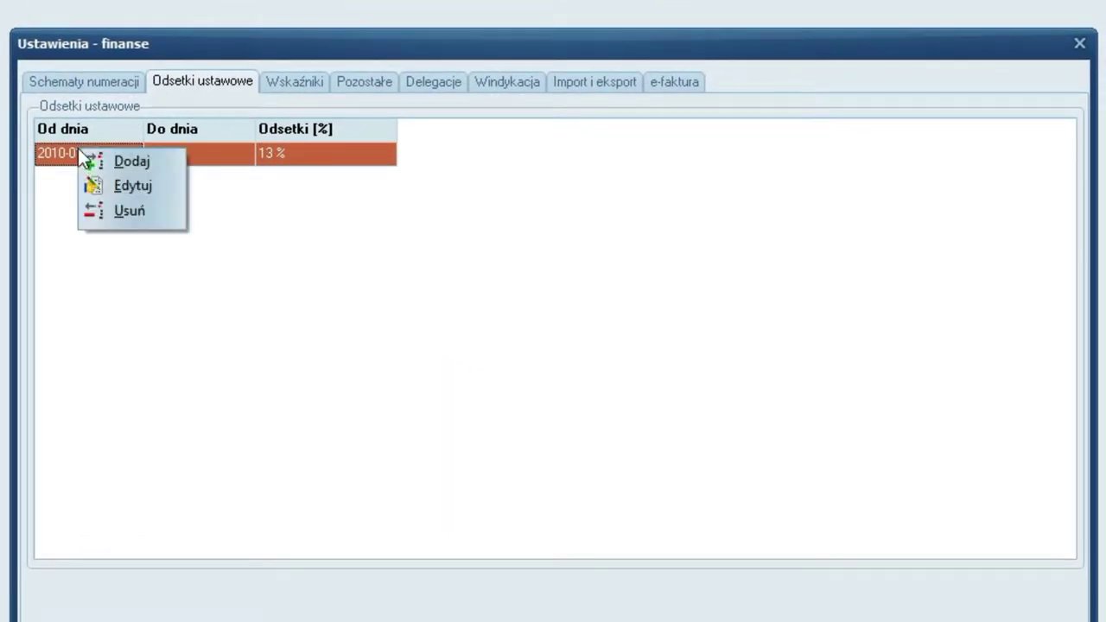
pyautogui.click(105, 185)
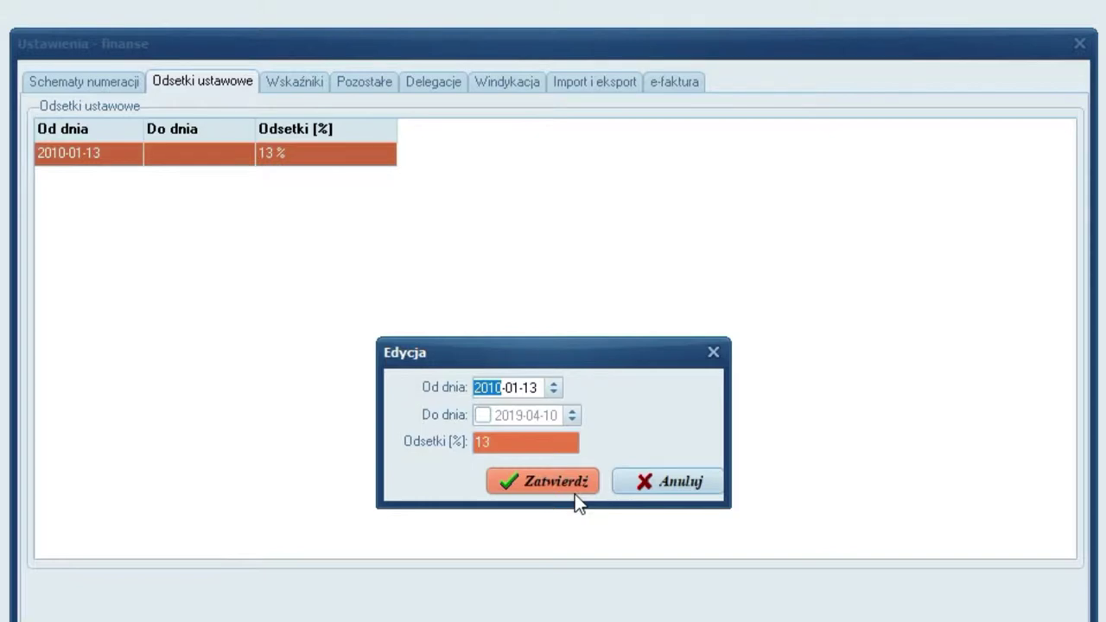
pyautogui.click(677, 488)
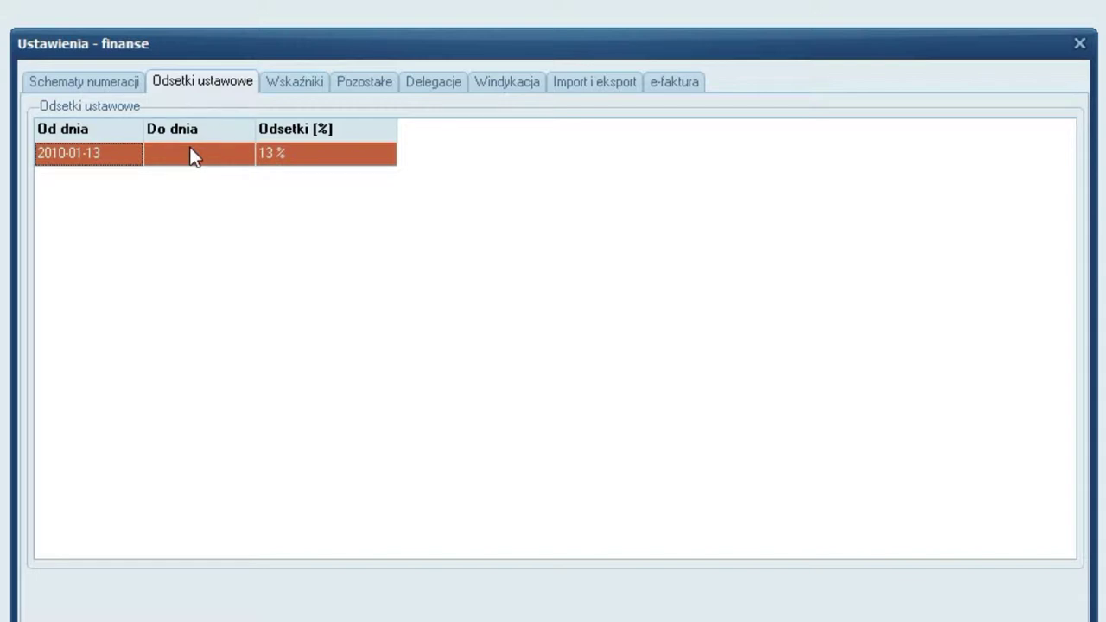
# - Start adding a numbering format for sales interest notes (Noty odsetkowe sprzedaży) in the numbering schemes
pyautogui.click(102, 79)
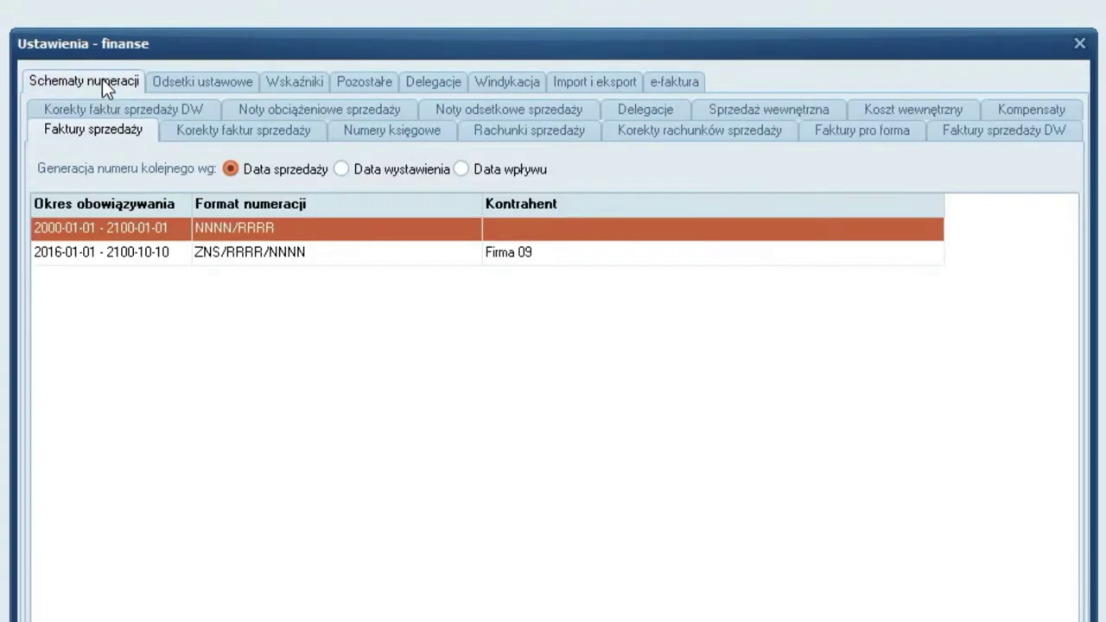
pyautogui.click(318, 109)
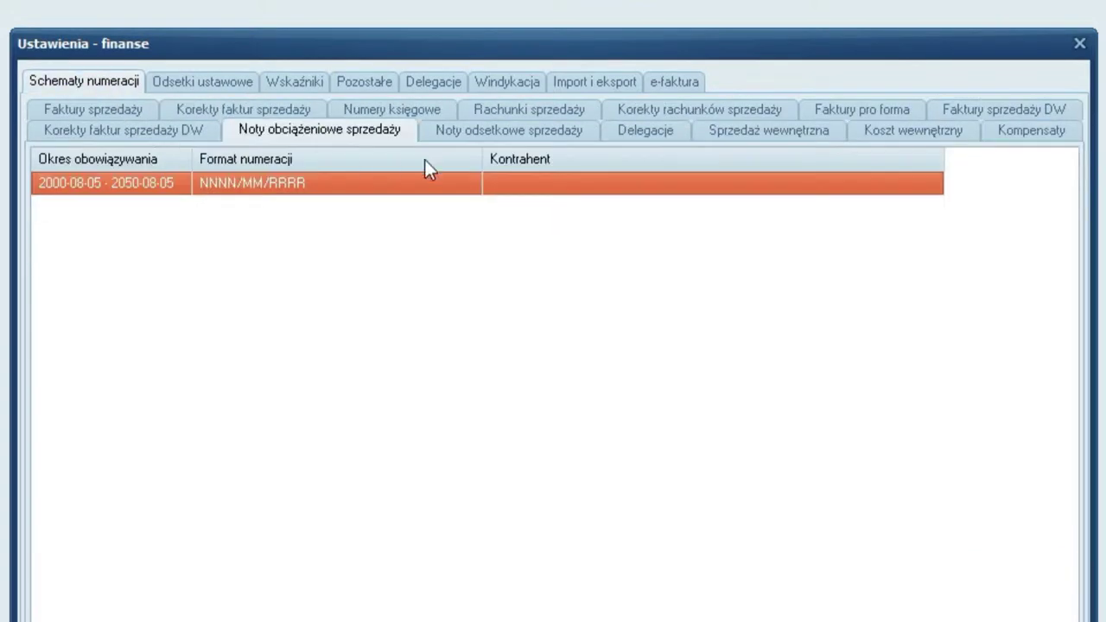
pyautogui.click(490, 133)
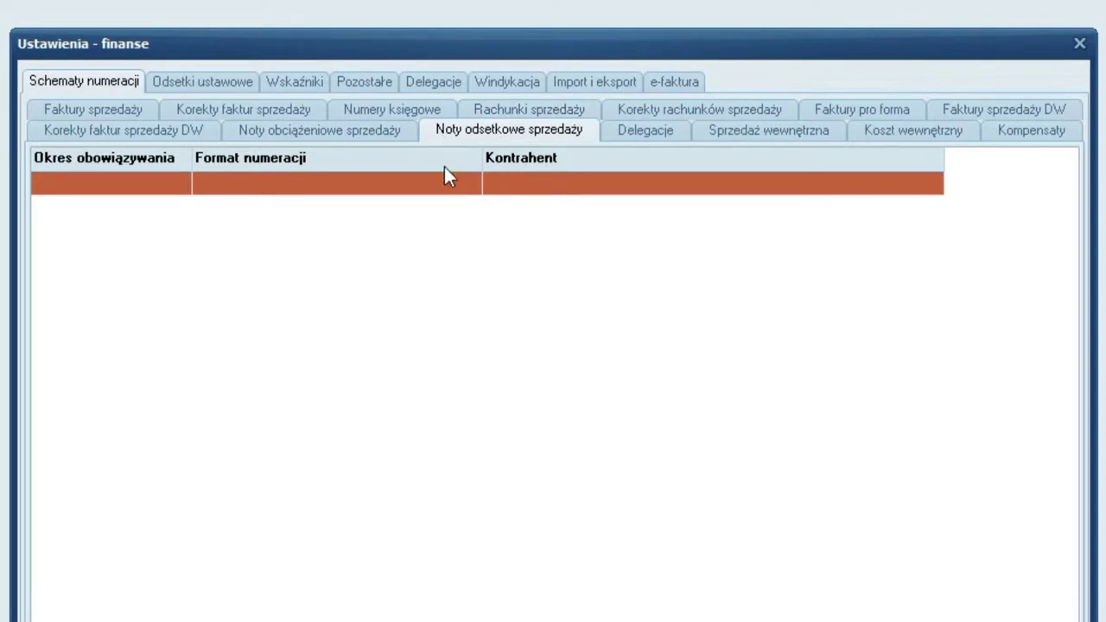
pyautogui.rightClick(337, 194)
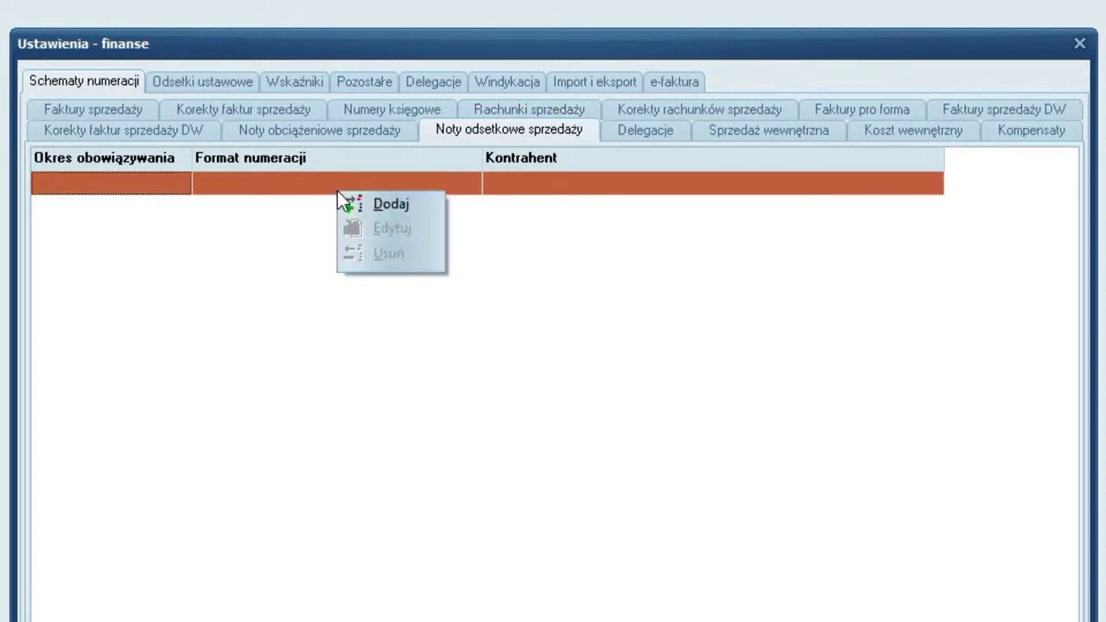
pyautogui.click(384, 202)
# - Build the interest note number format as NNNN/RRRR/NO from the sequential number, the year and the suffix /NO
pyautogui.click(560, 196)
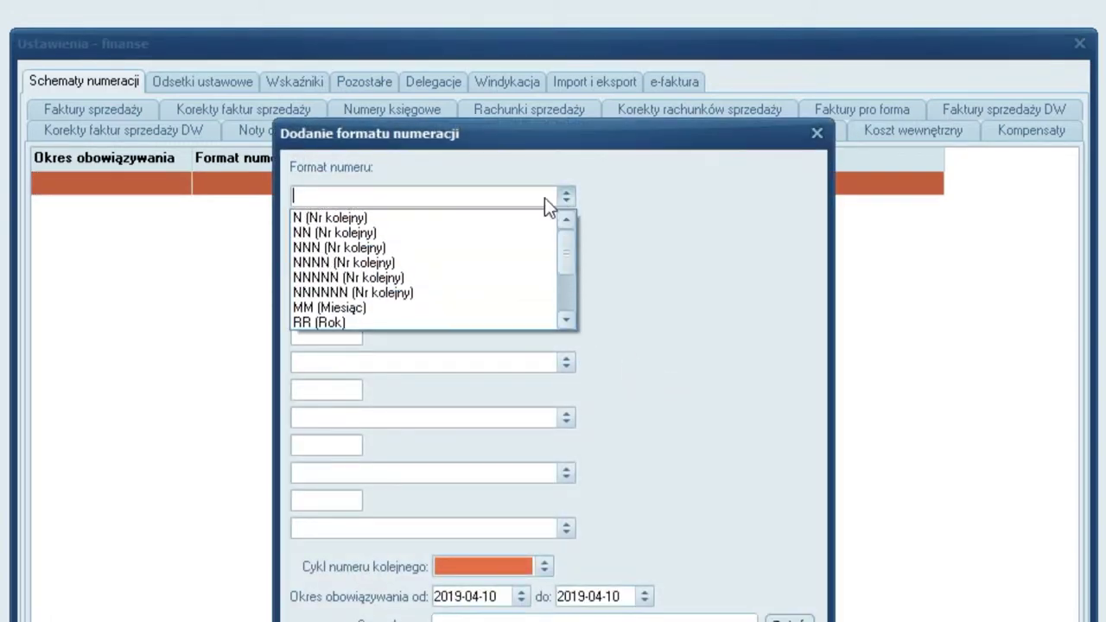
pyautogui.click(311, 256)
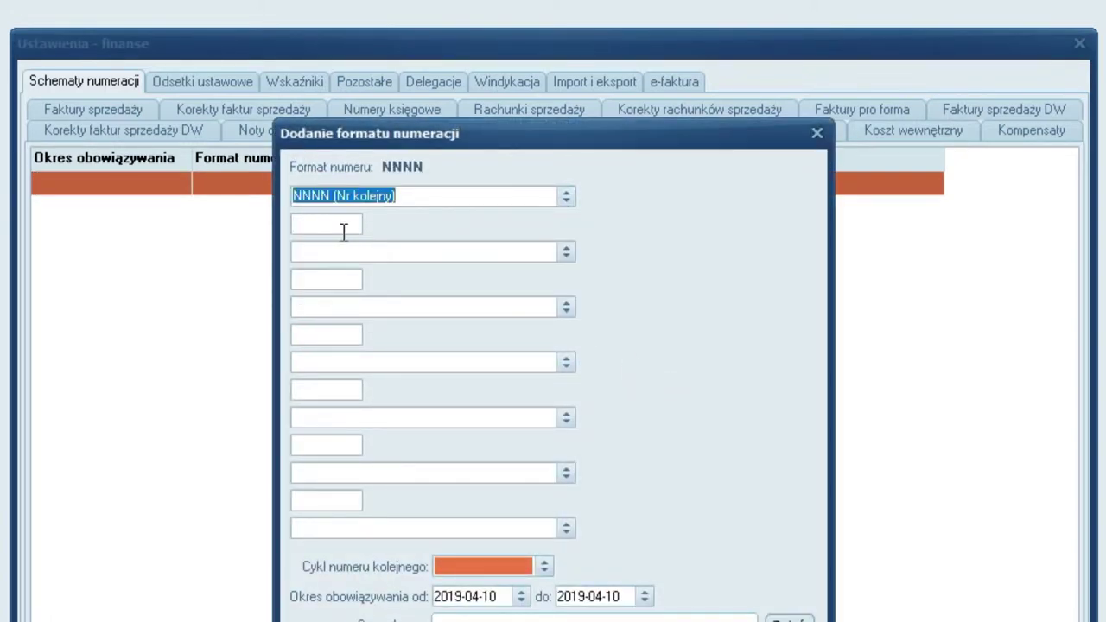
pyautogui.click(343, 230)
pyautogui.write('/')
pyautogui.click(564, 251)
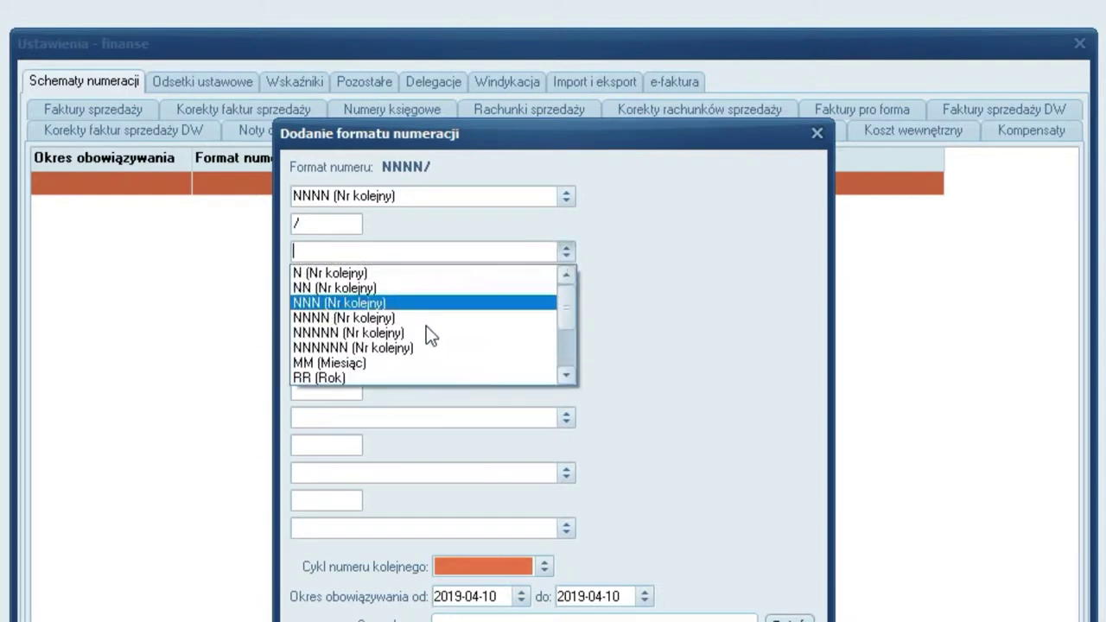
pyautogui.scroll(-1, 395, 377)
pyautogui.click(380, 362)
pyautogui.click(336, 279)
pyautogui.write('/NO')
# - Set the numbering cycle to Rok and the validity period to 2019-01-01 through 2200-04-10, and save the finance settings
pyautogui.click(542, 567)
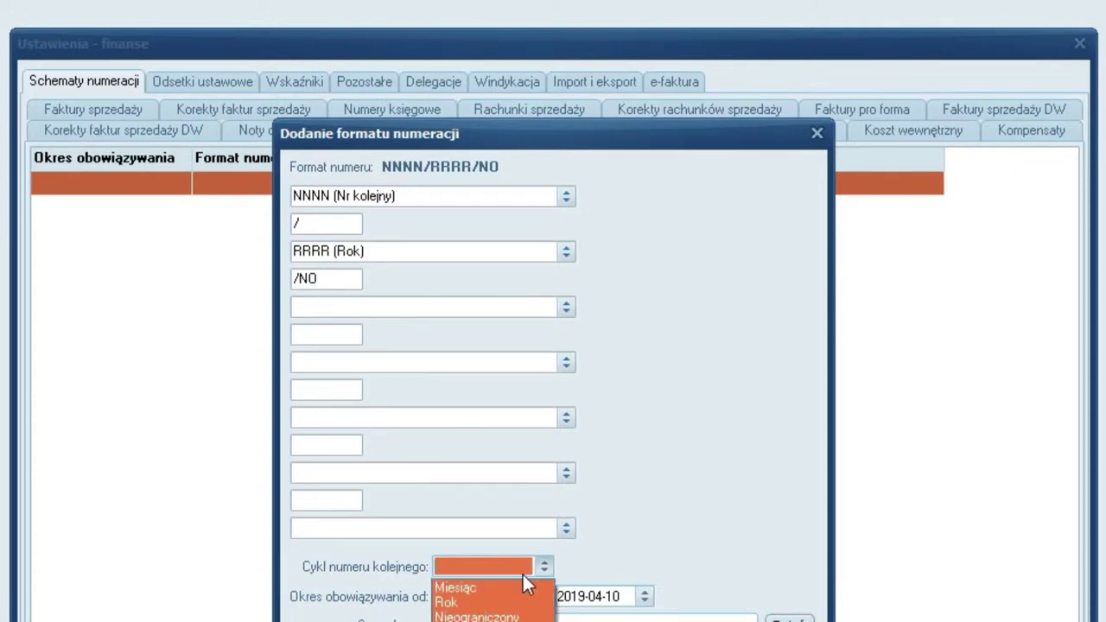
pyautogui.click(476, 602)
pyautogui.click(462, 596)
pyautogui.click(469, 601)
pyautogui.write('011')
pyautogui.click(572, 596)
pyautogui.write('2020')
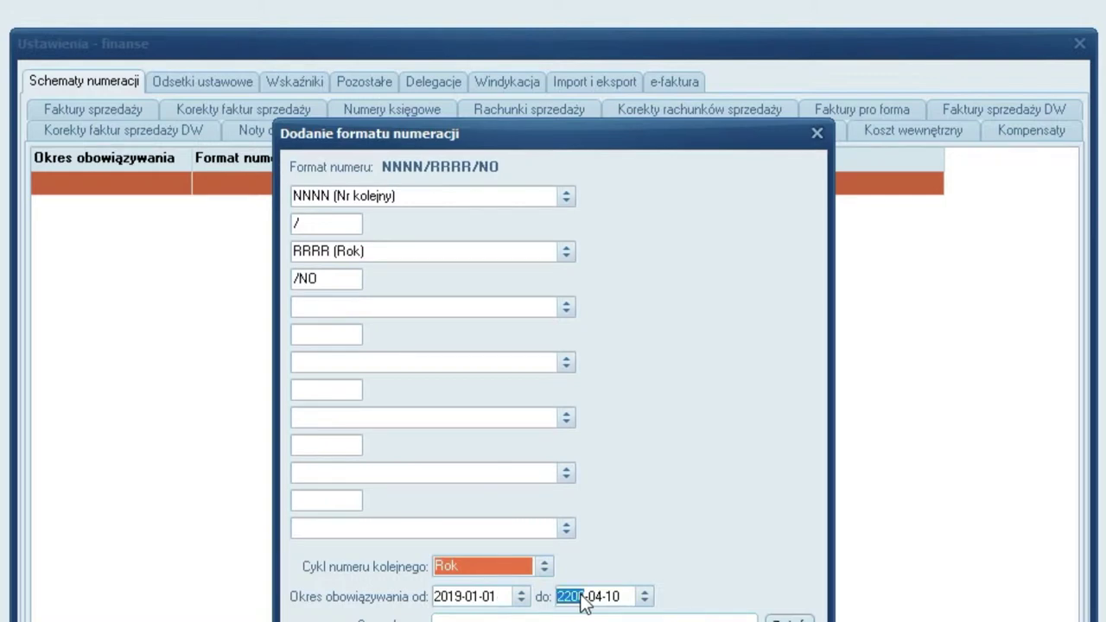
pyautogui.press('Tab')
pyautogui.press('Escape')
pyautogui.click(488, 492)
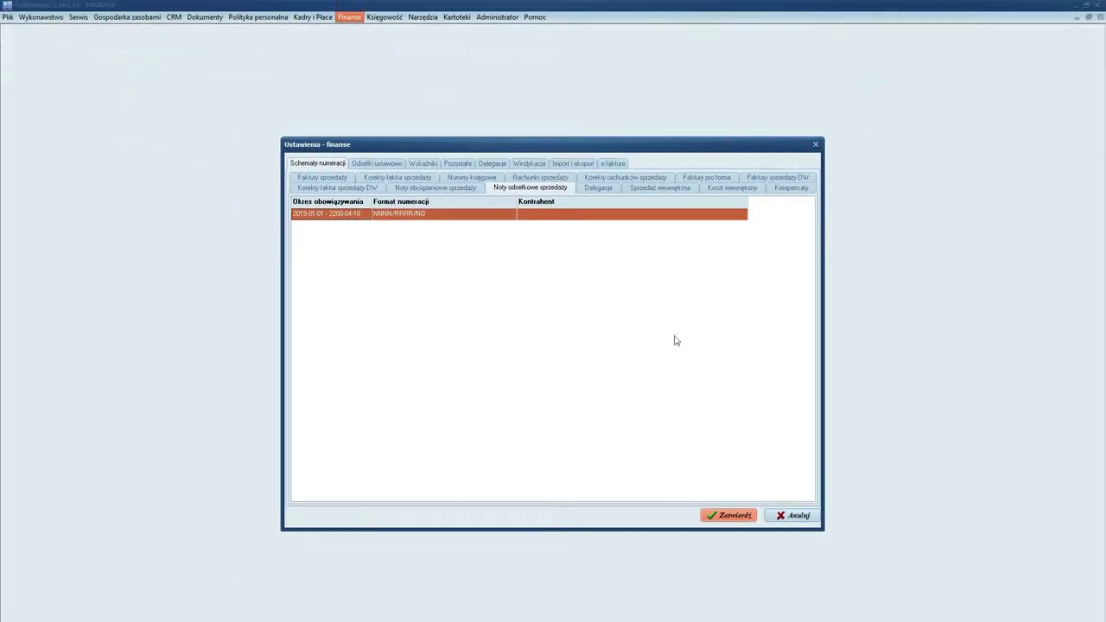
pyautogui.click(729, 516)
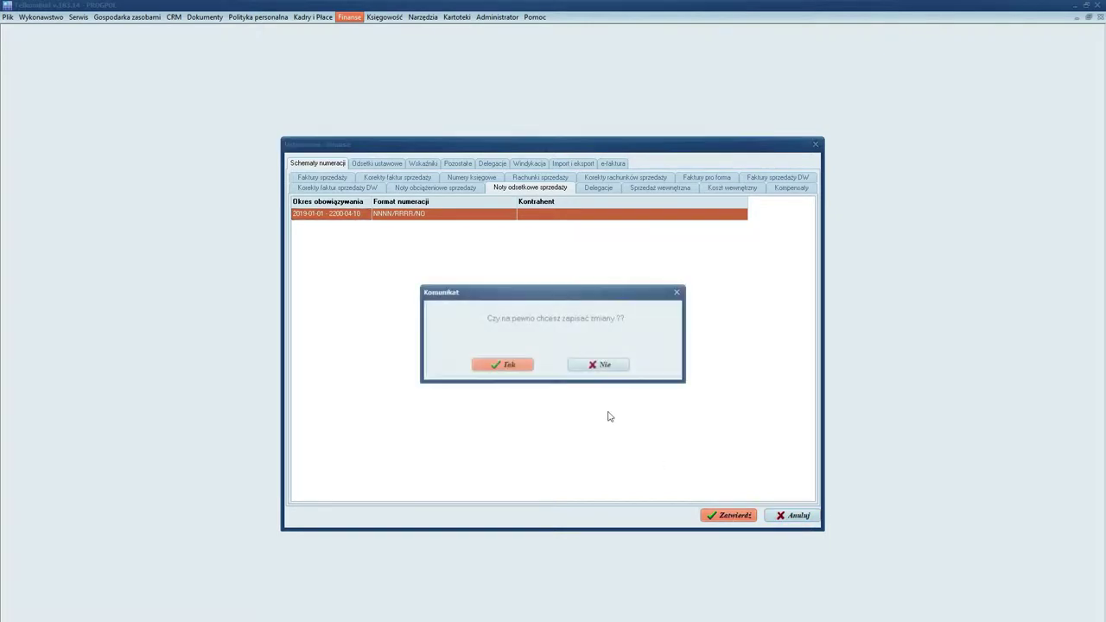
pyautogui.click(508, 364)
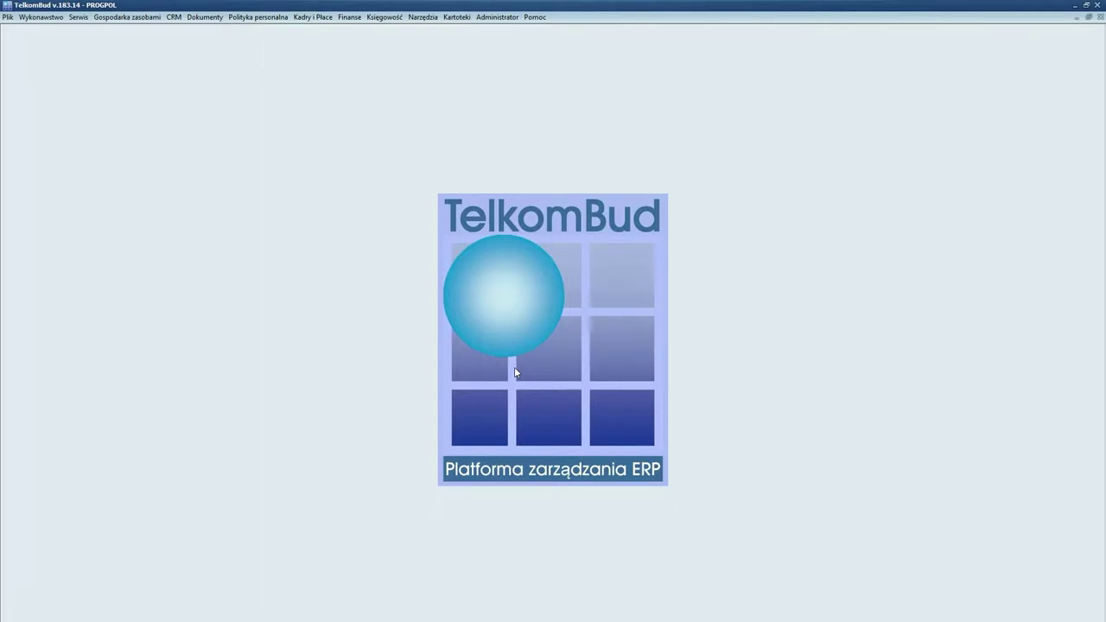
# - Open the invoice register, check the cost invoices view and return to the sales invoices (Faktury sprzedaży)
pyautogui.click(356, 18)
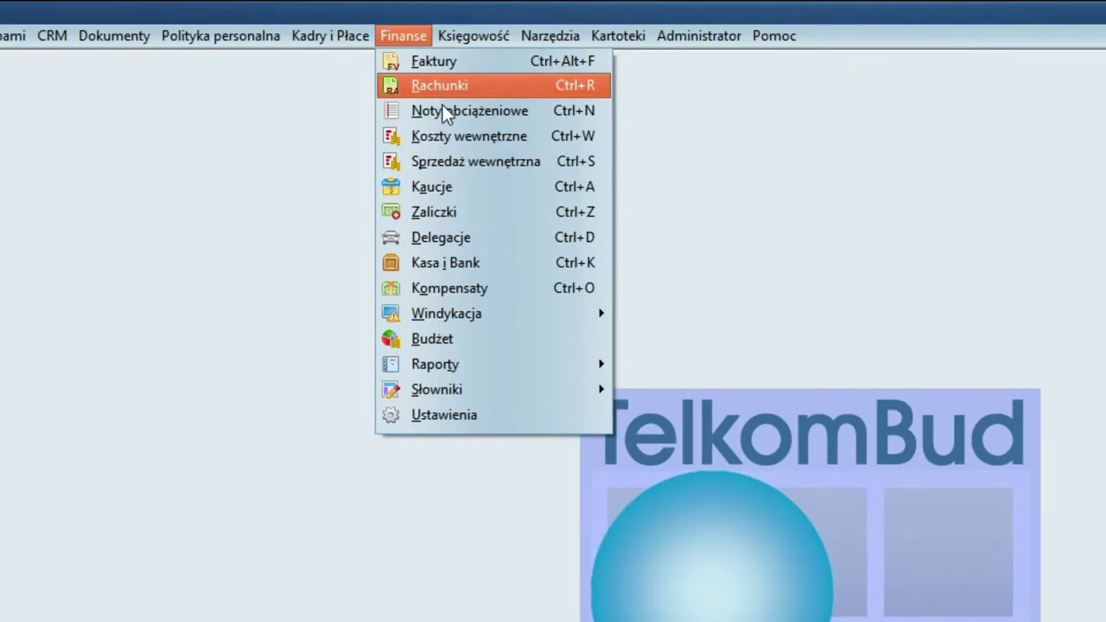
pyautogui.click(432, 63)
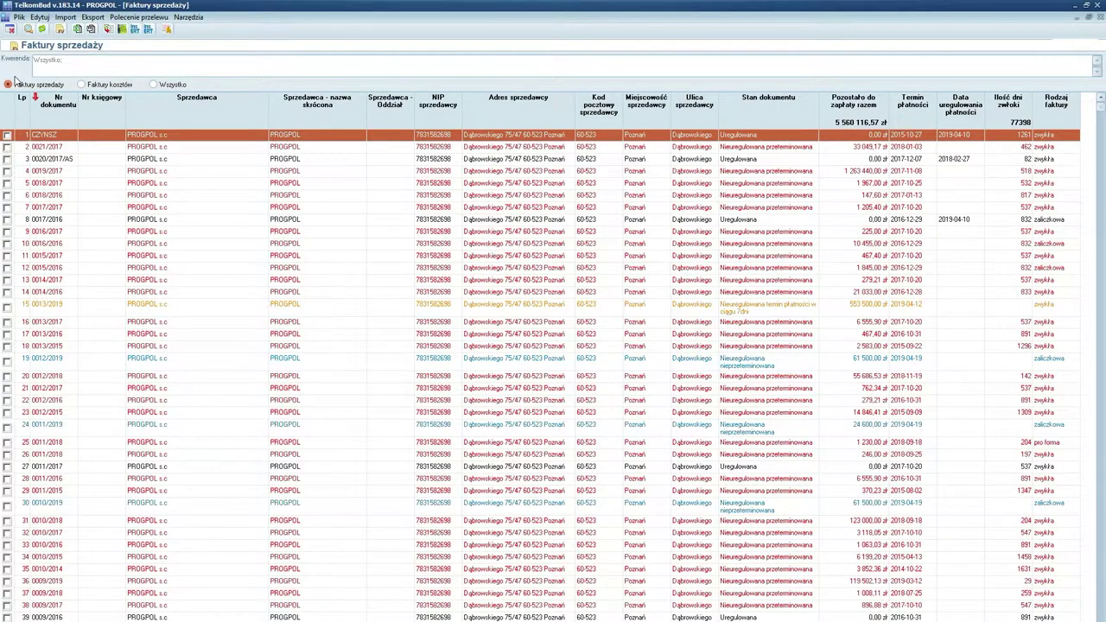
pyautogui.click(81, 84)
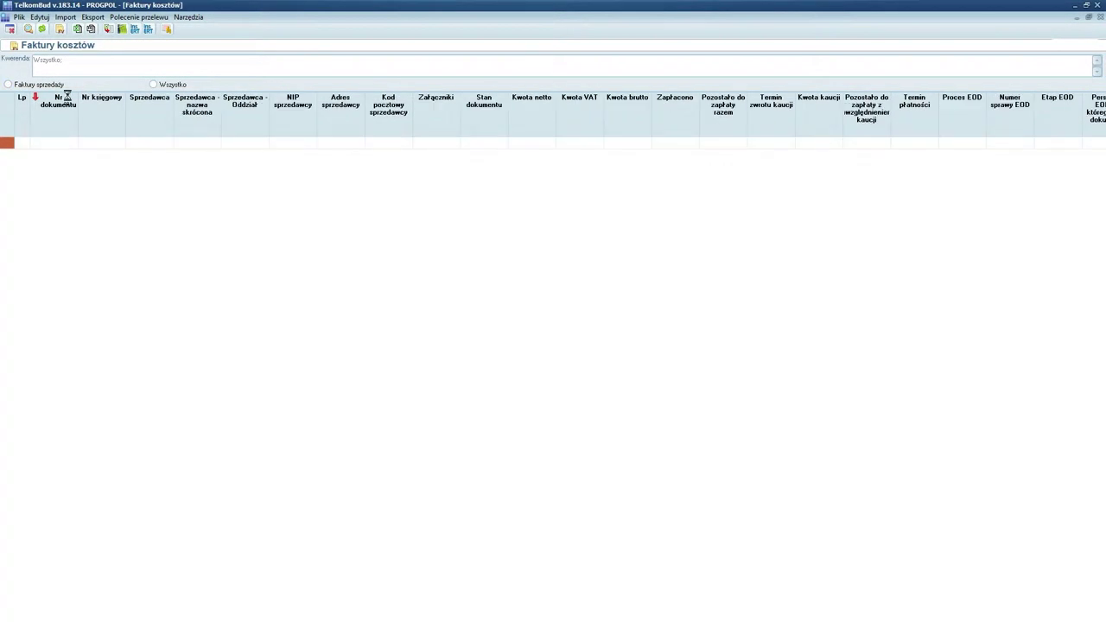
pyautogui.click(21, 86)
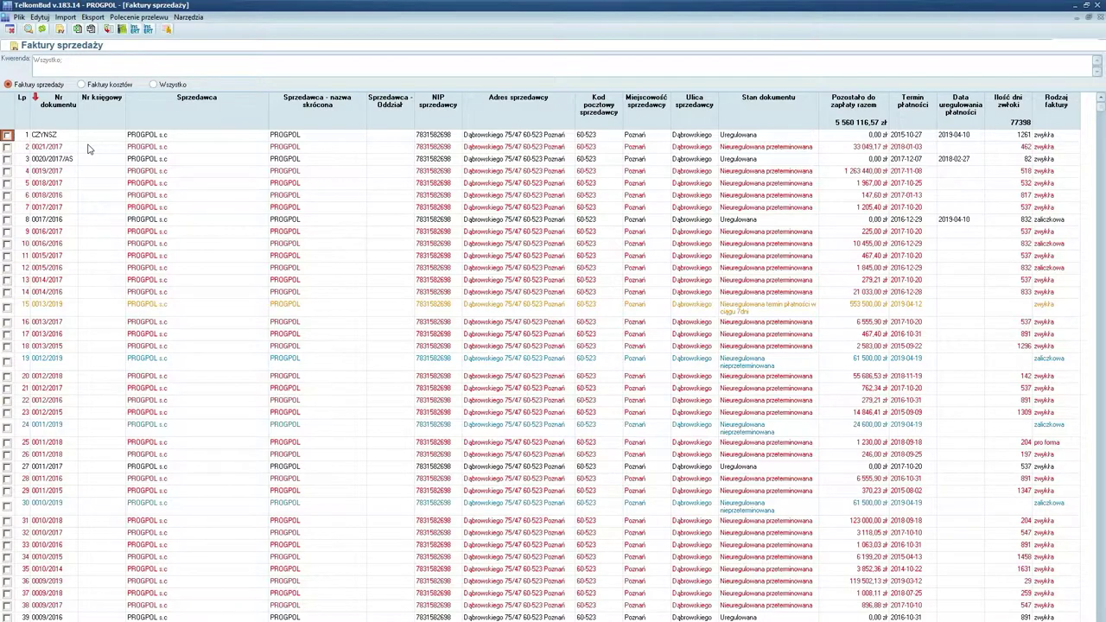
# - Filter the sales invoices by the three unpaid statuses: not overdue, overdue, and due within 7 days
pyautogui.click(27, 28)
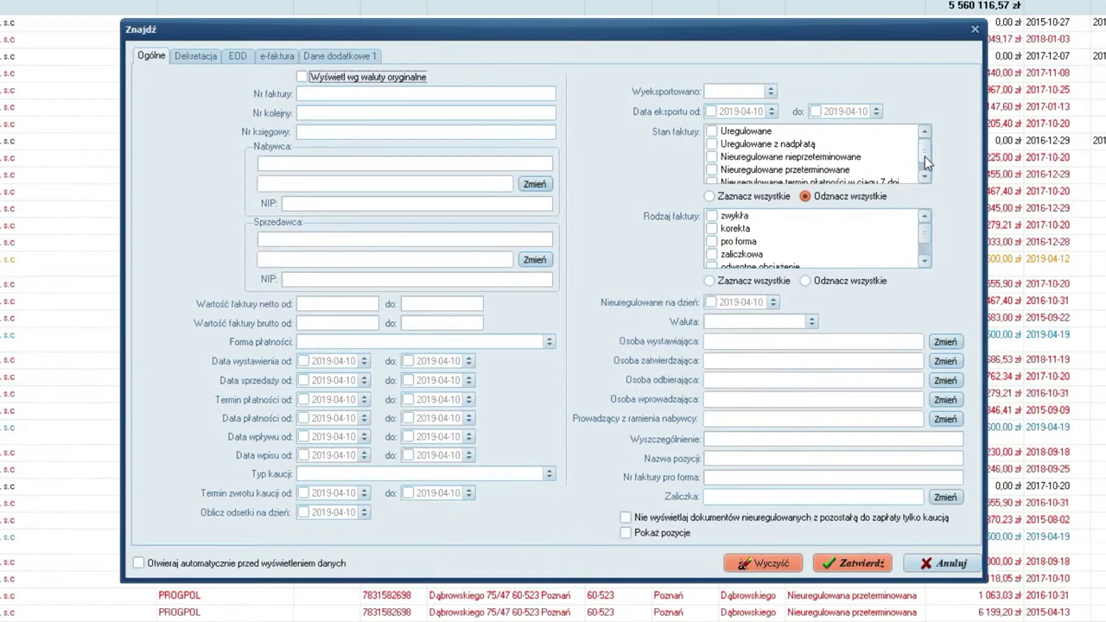
pyautogui.click(867, 212)
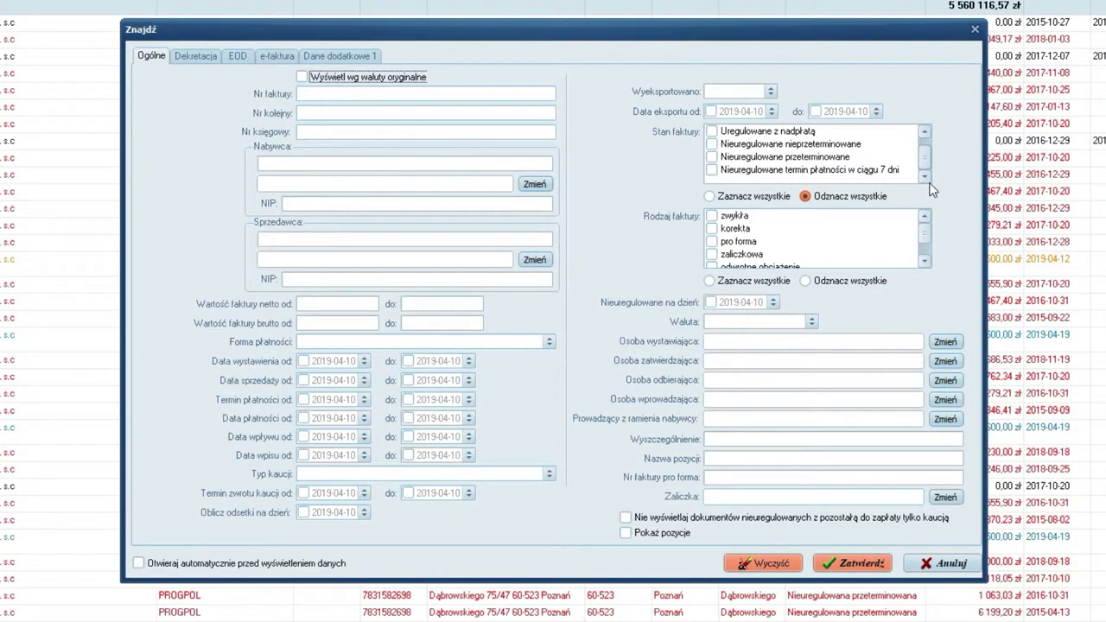
pyautogui.scroll(1, 924, 171)
pyautogui.scroll(-1, 747, 171)
pyautogui.scroll(1, 736, 156)
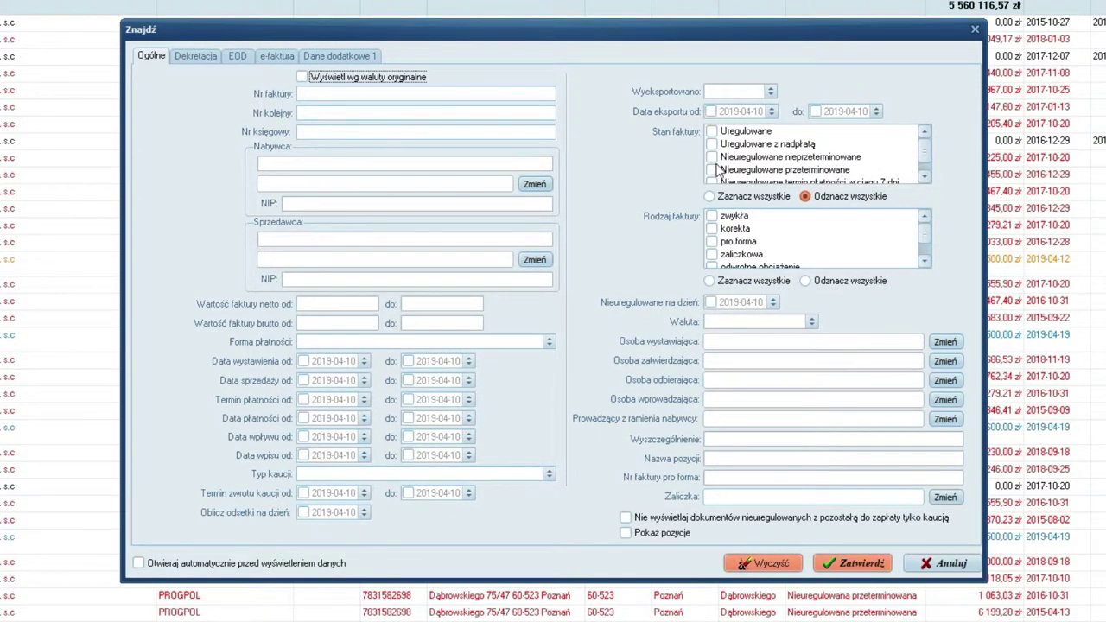
pyautogui.scroll(-1, 710, 170)
pyautogui.click(711, 144)
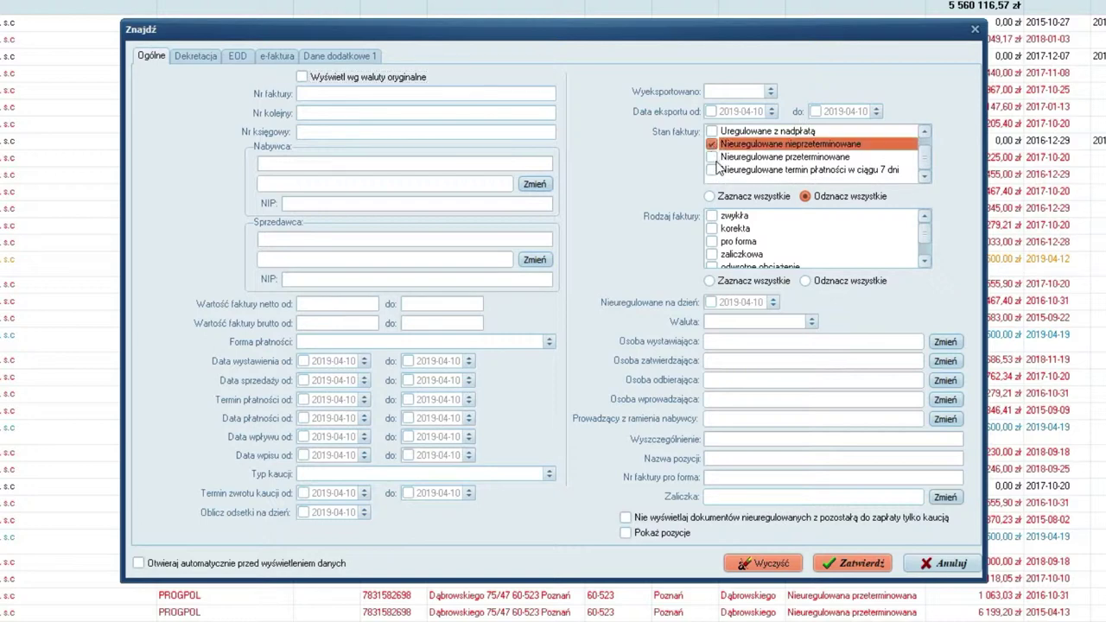
pyautogui.click(714, 158)
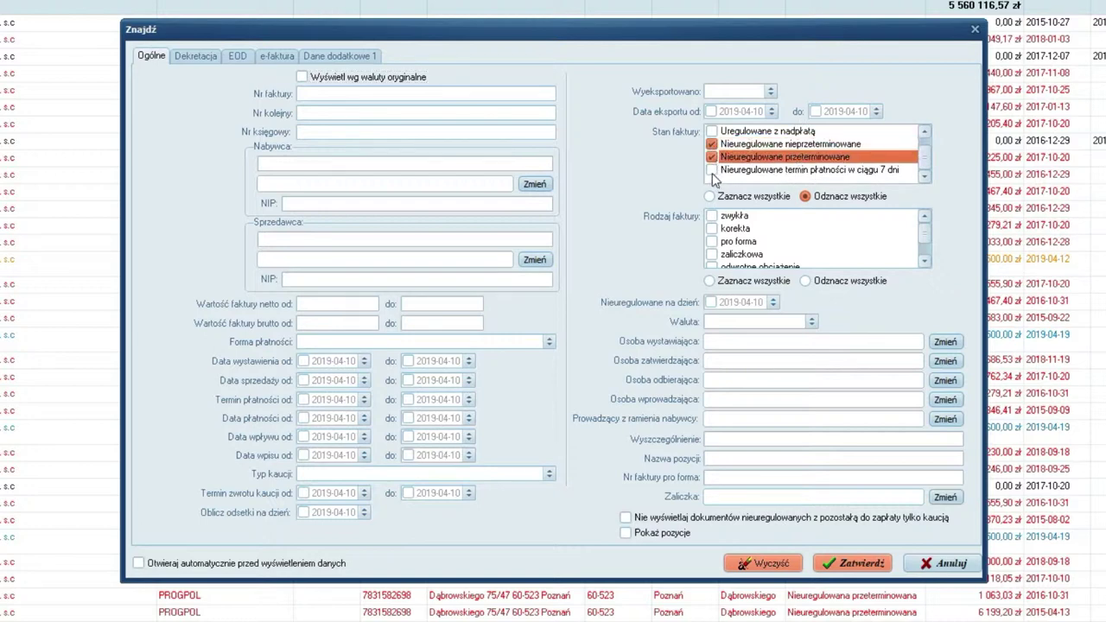
pyautogui.click(713, 172)
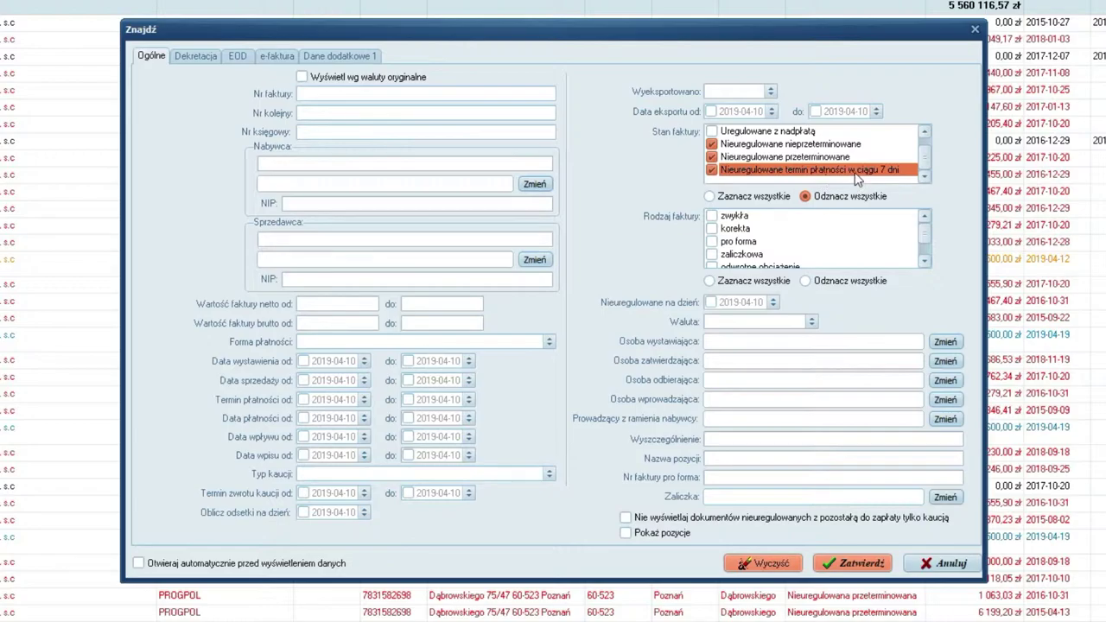
pyautogui.click(849, 563)
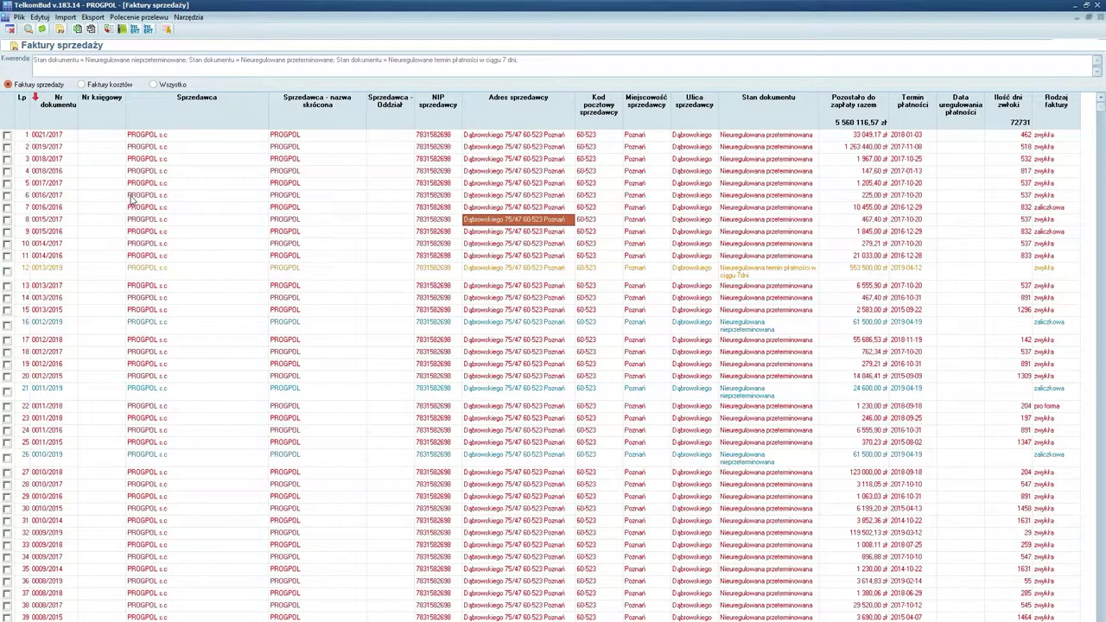
# - Open a payment demand (Wezwanie do zapłaty) from overdue invoice 0019/2017 and look through the buyer's invoices listed in it
pyautogui.click(43, 148)
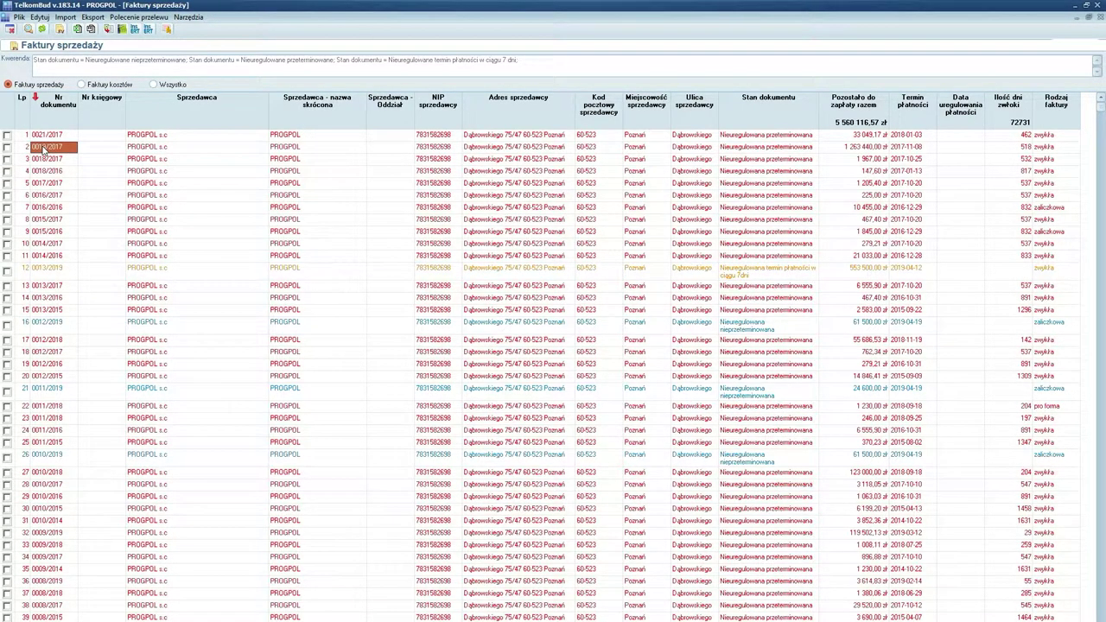
pyautogui.rightClick(41, 151)
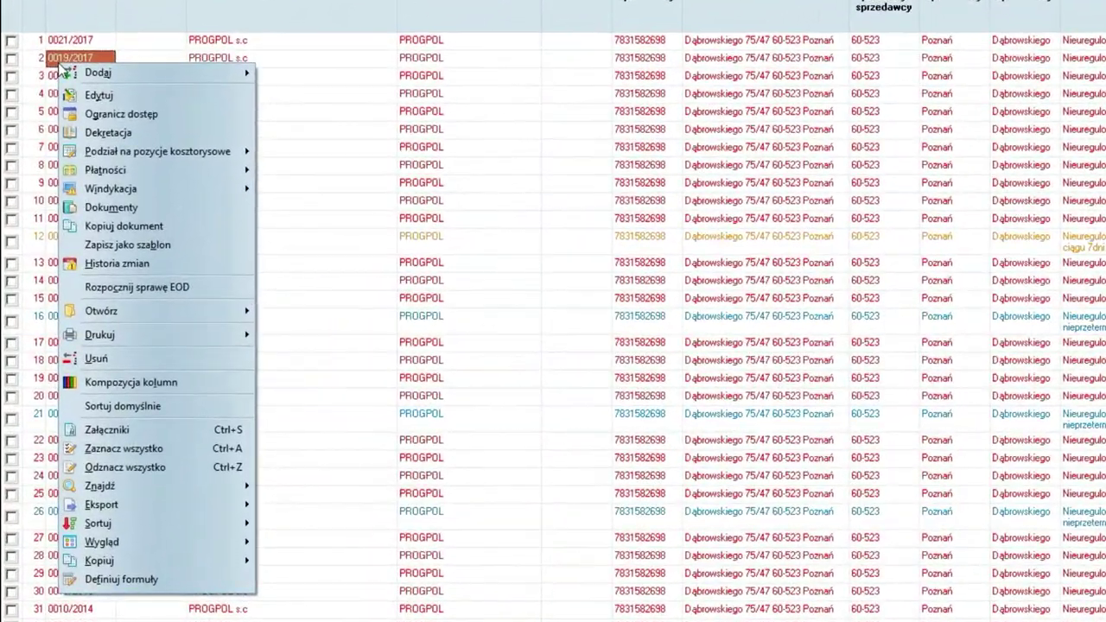
pyautogui.moveTo(112, 188)
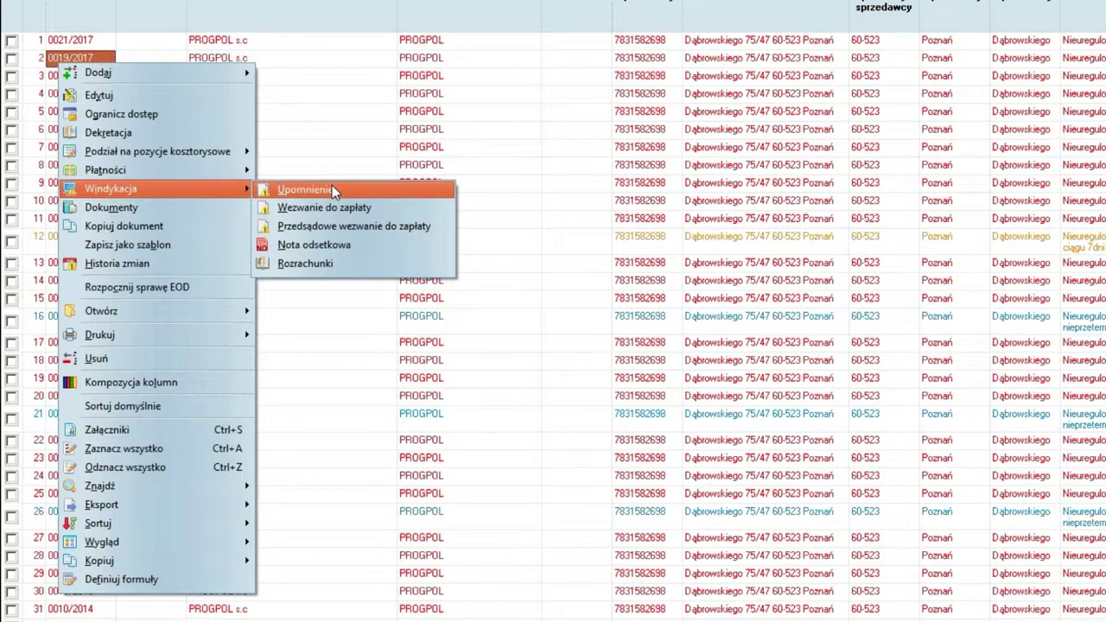
pyautogui.click(326, 208)
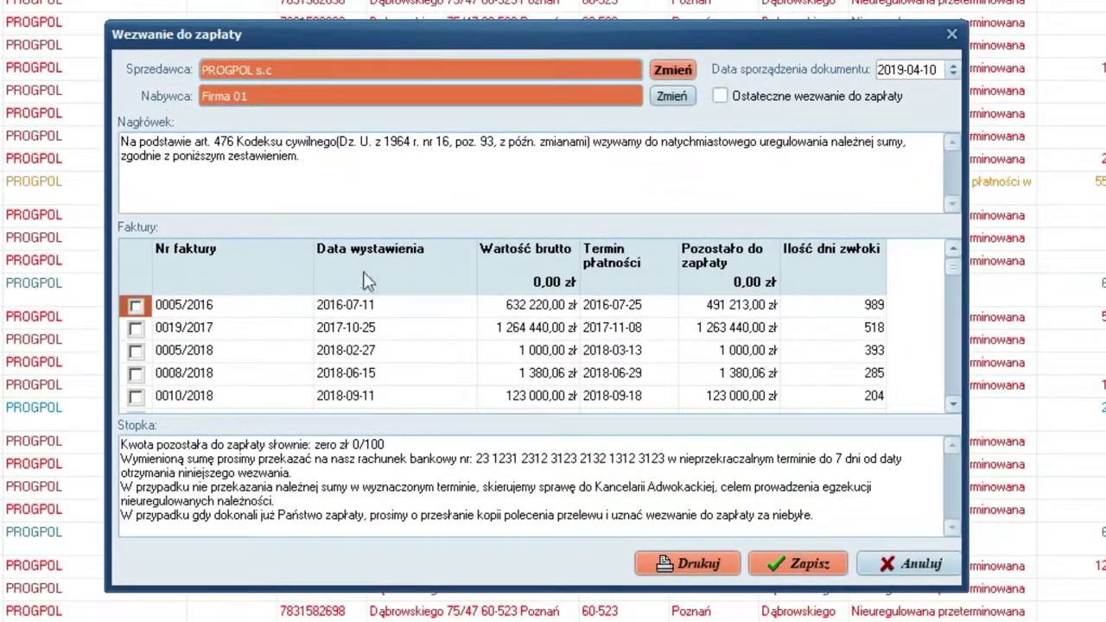
pyautogui.click(209, 374)
pyautogui.click(203, 329)
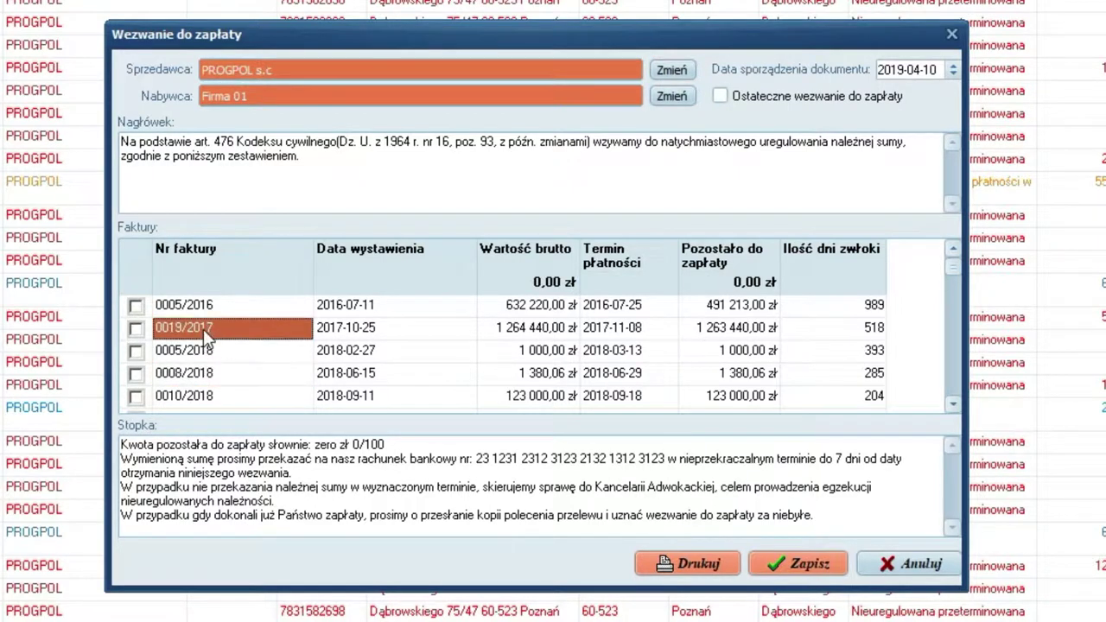
pyautogui.scroll(-5, 201, 372)
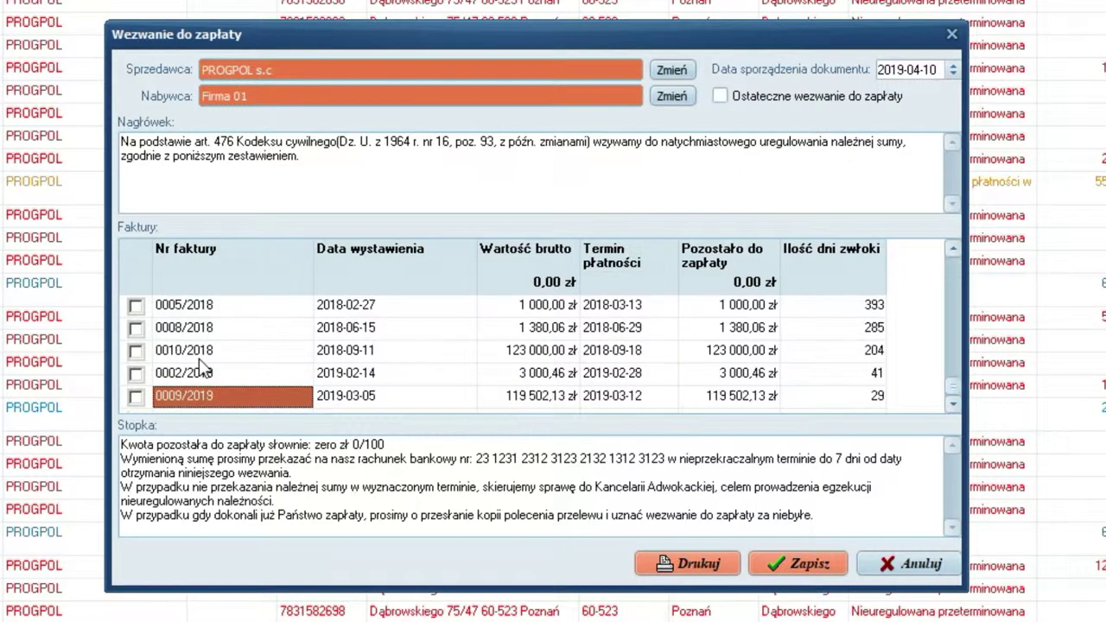
# - Include invoices 0005/2016, 0019/2017, 0005/2018 and 0008/2018 in the payment demand
pyautogui.scroll(6, 201, 370)
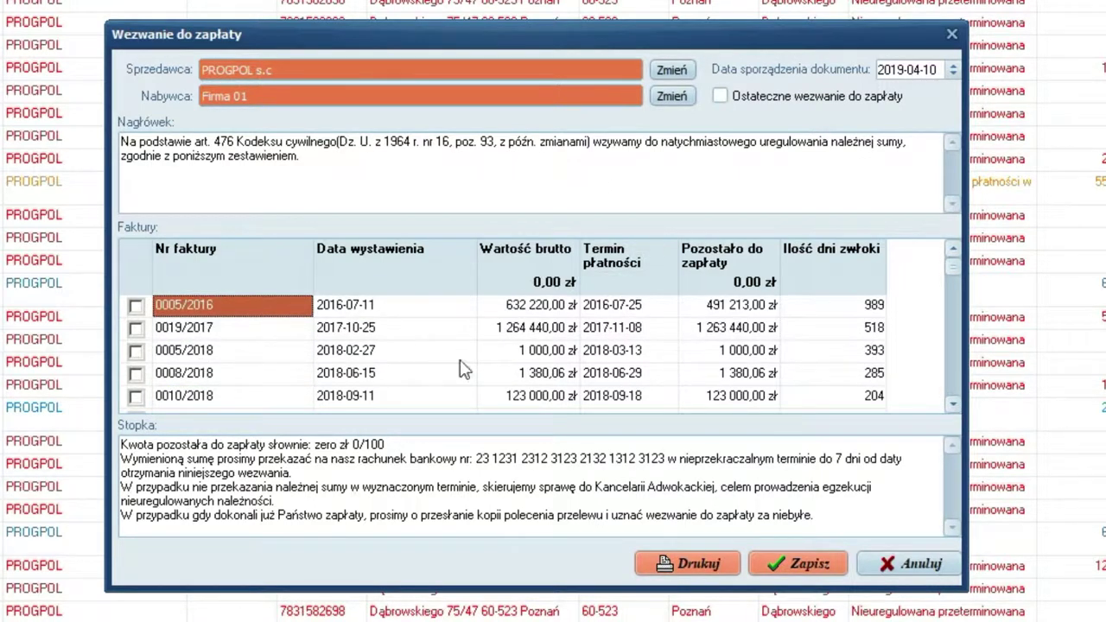
pyautogui.click(846, 309)
pyautogui.scroll(-6, 844, 386)
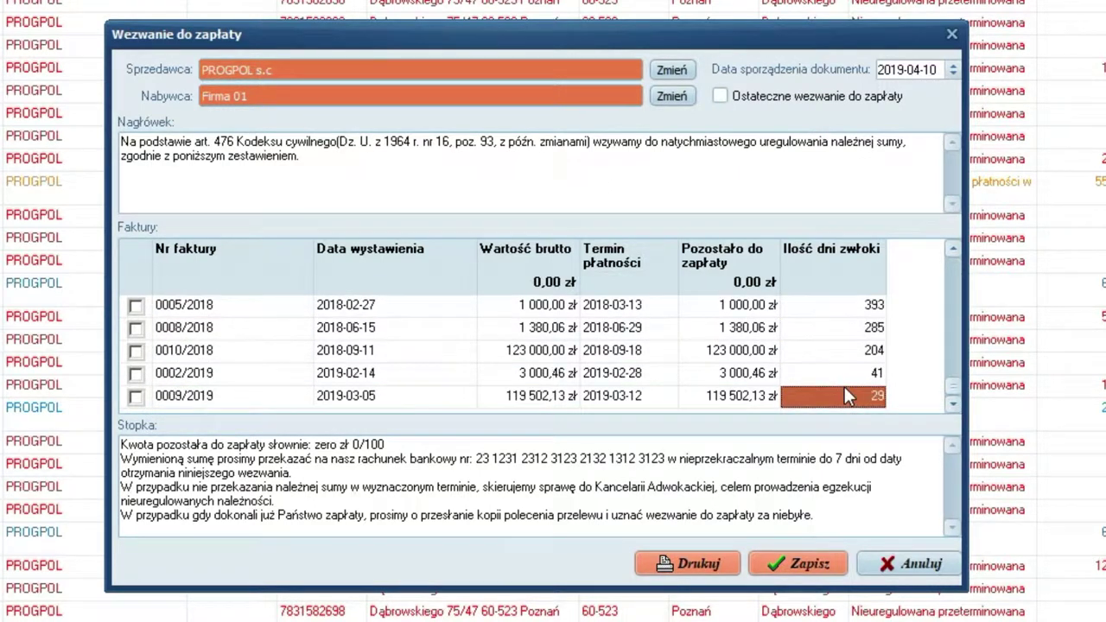
pyautogui.scroll(6, 844, 386)
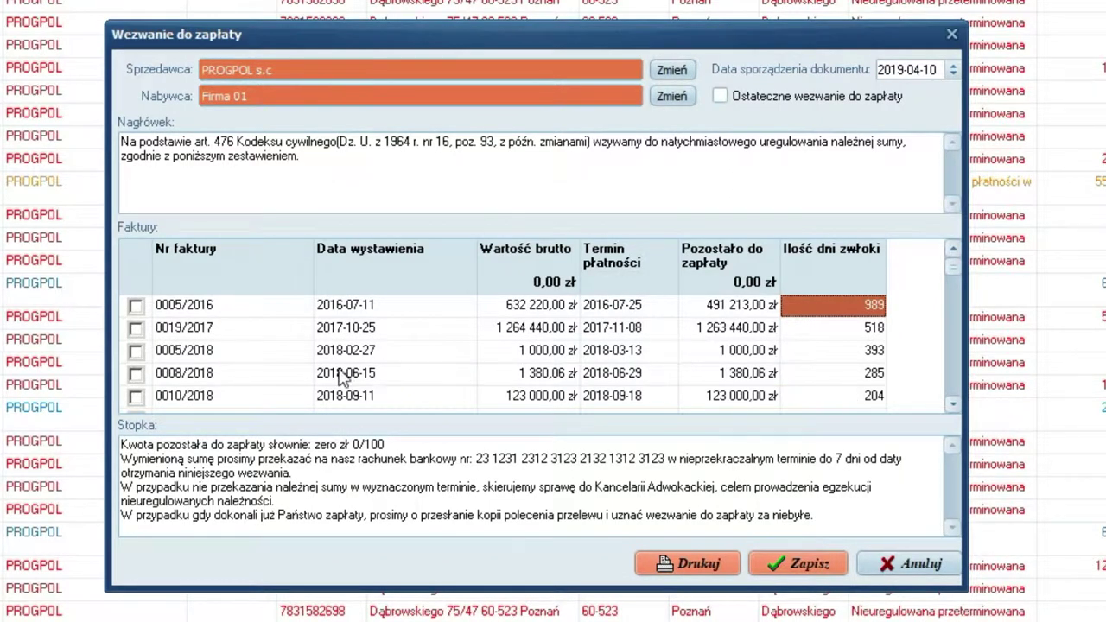
pyautogui.rightClick(169, 348)
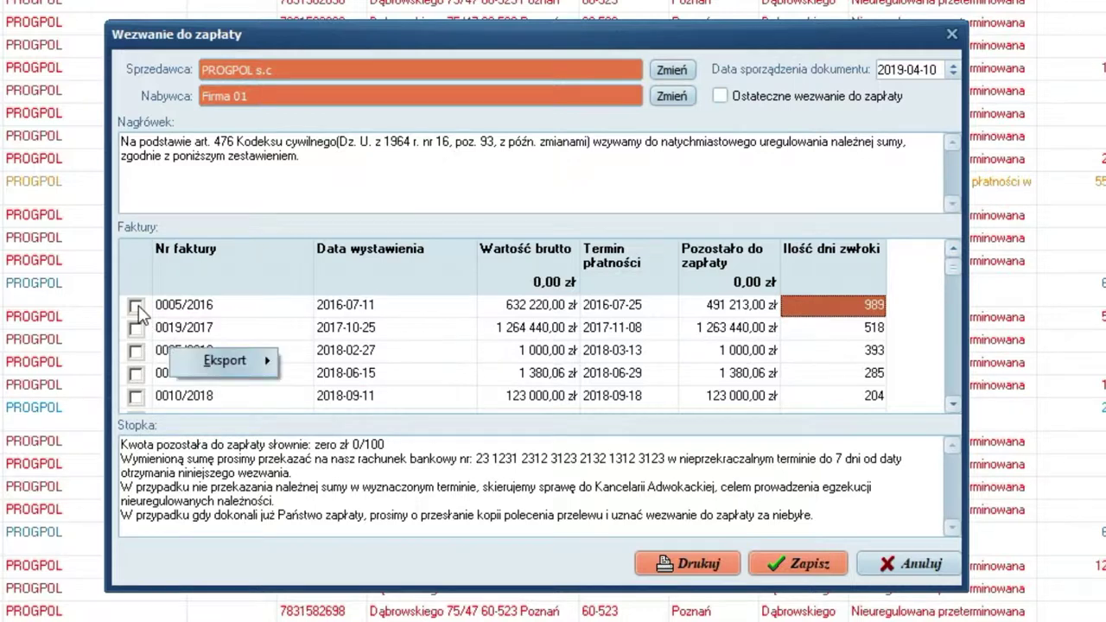
pyautogui.click(136, 305)
pyautogui.click(136, 329)
pyautogui.click(136, 361)
pyautogui.click(136, 384)
pyautogui.click(346, 344)
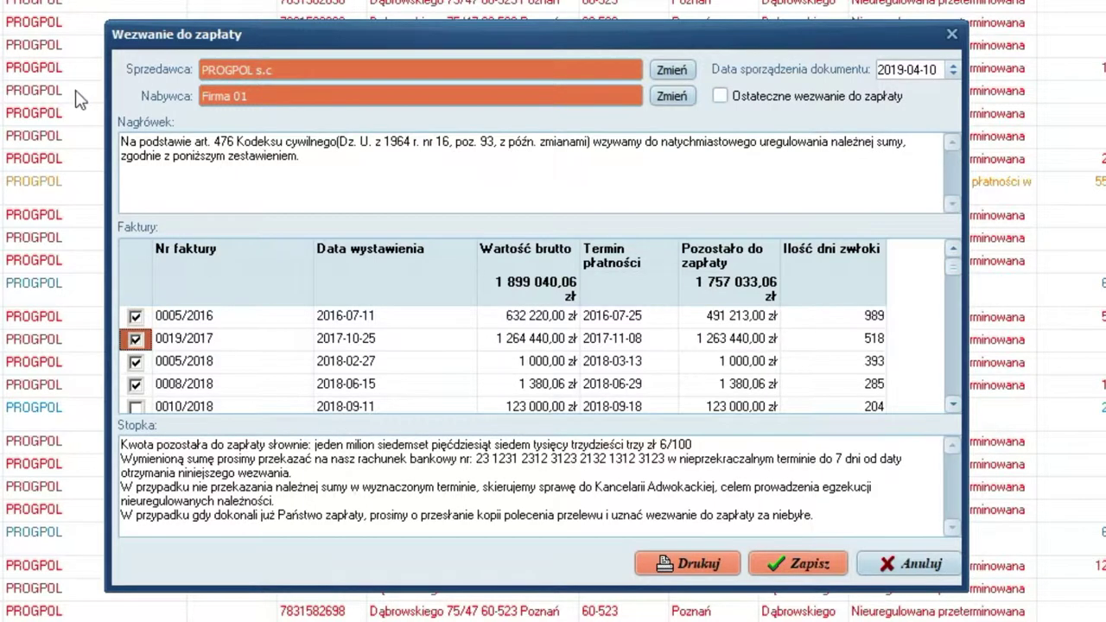
# - Examine the header (Nagłówek) and footer (Stopka) texts of the payment demand
pyautogui.click(315, 159)
pyautogui.hotkey('ctrl', 'a')
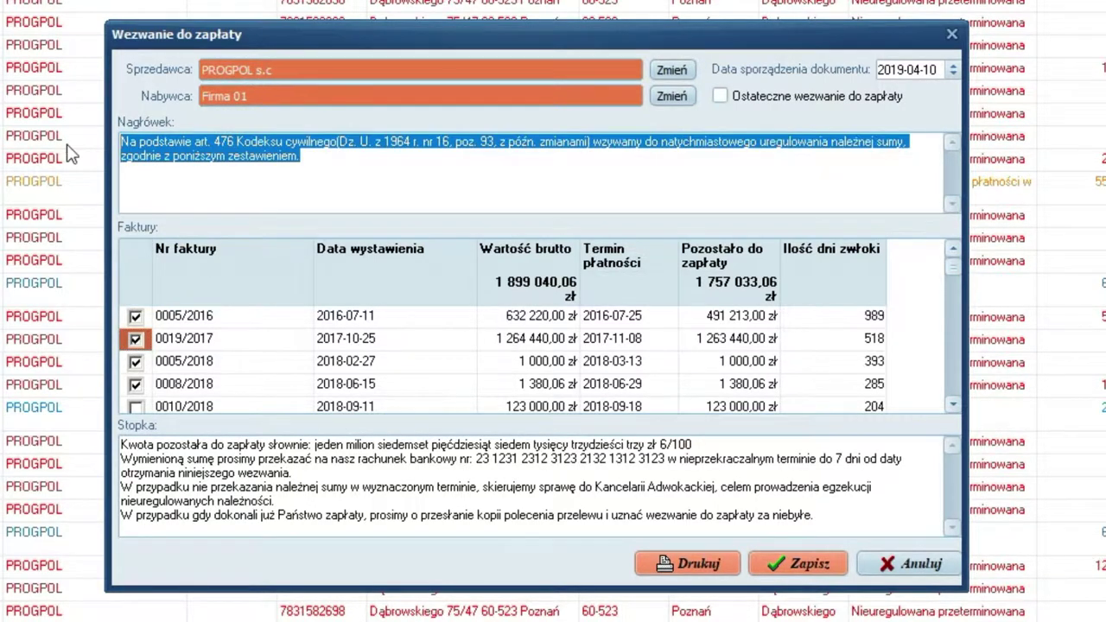
pyautogui.click(384, 171)
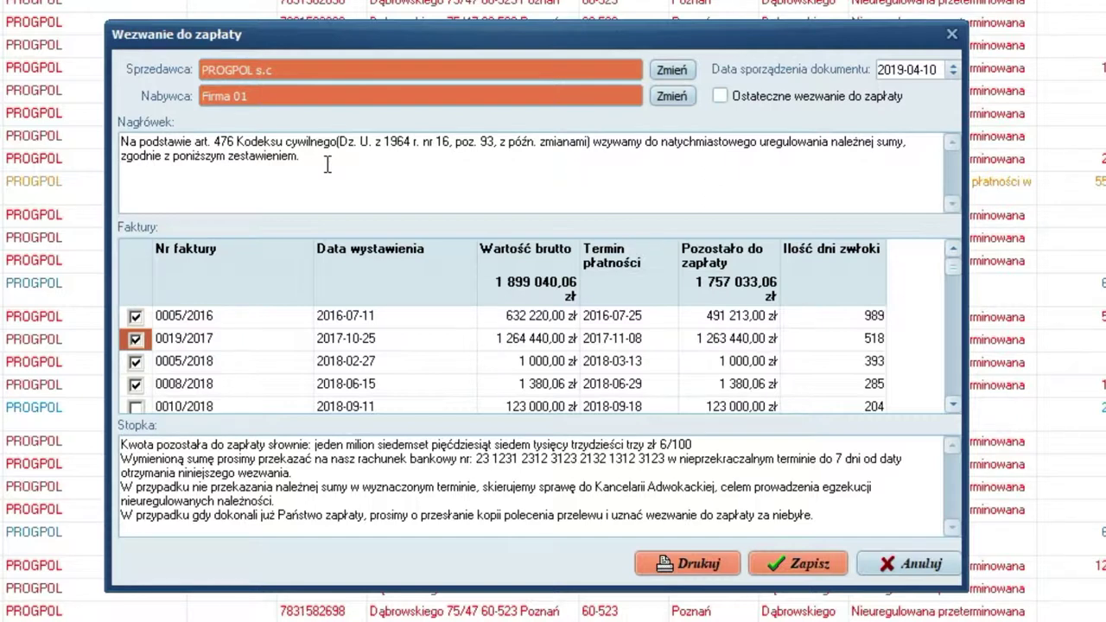
pyautogui.hotkey('ctrl', 'a')
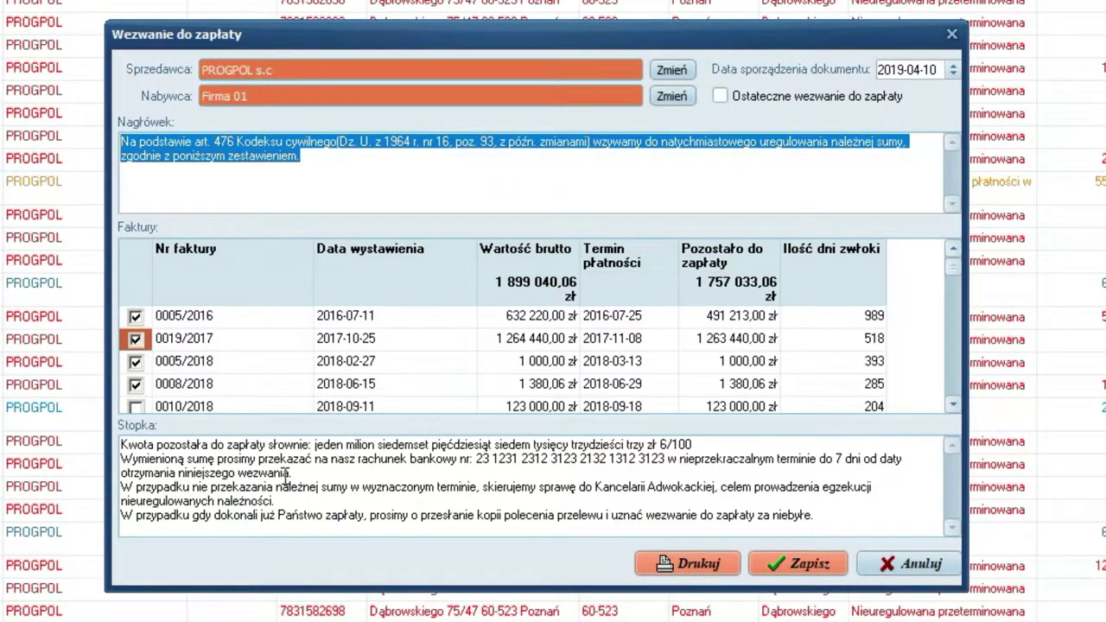
pyautogui.moveTo(122, 443); pyautogui.dragTo(856, 542)
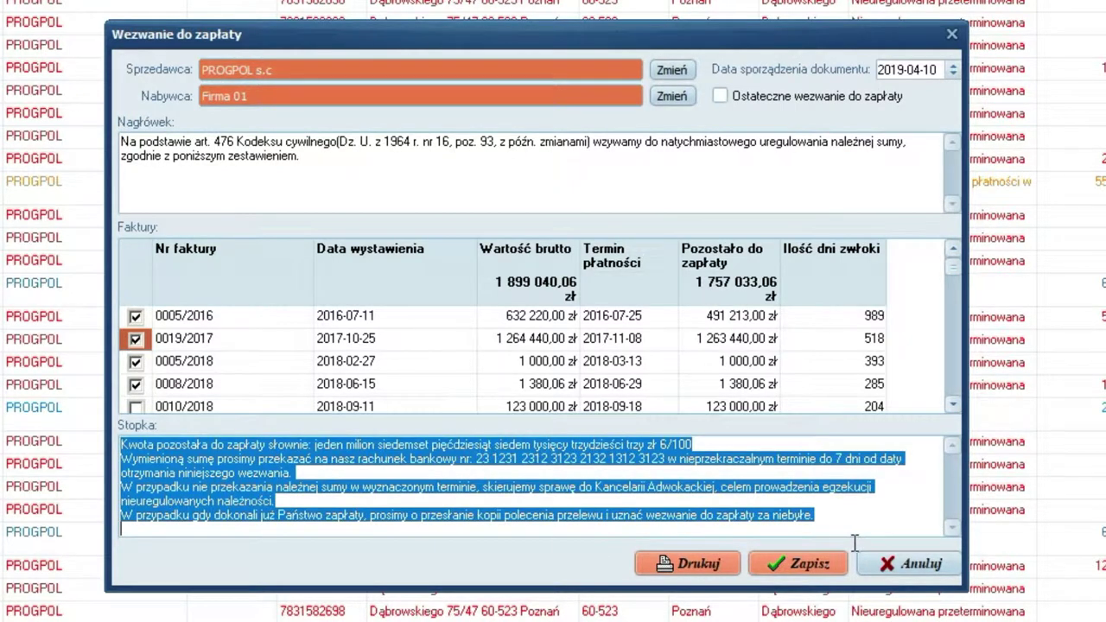
pyautogui.click(834, 507)
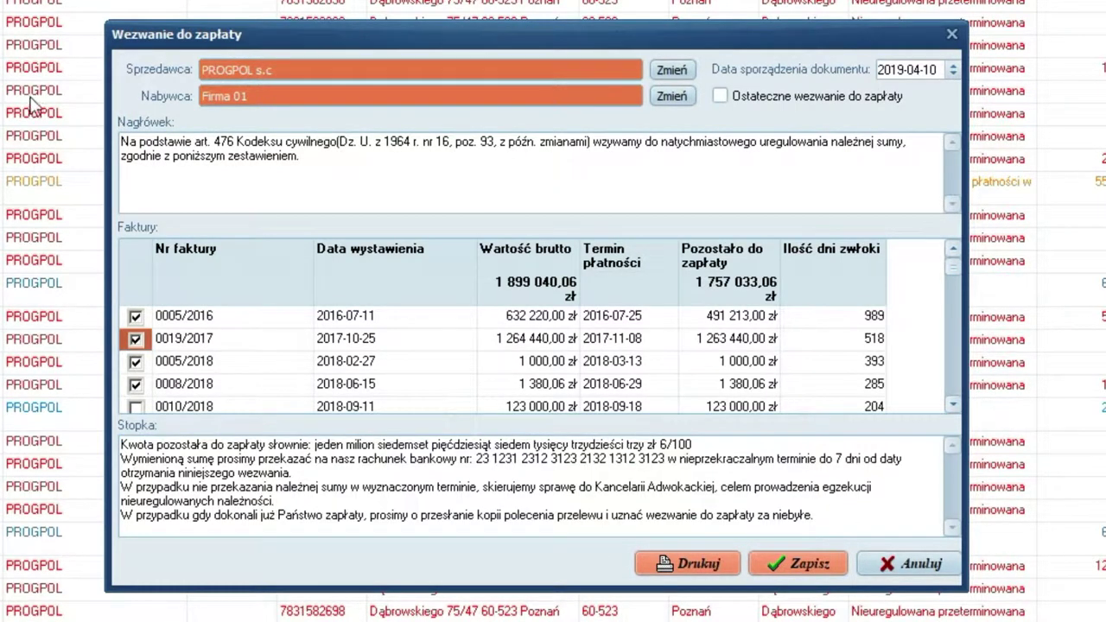
pyautogui.click(153, 443)
# - Print the payment demand, agree to save it, and review the generated PDF before closing it
pyautogui.click(700, 567)
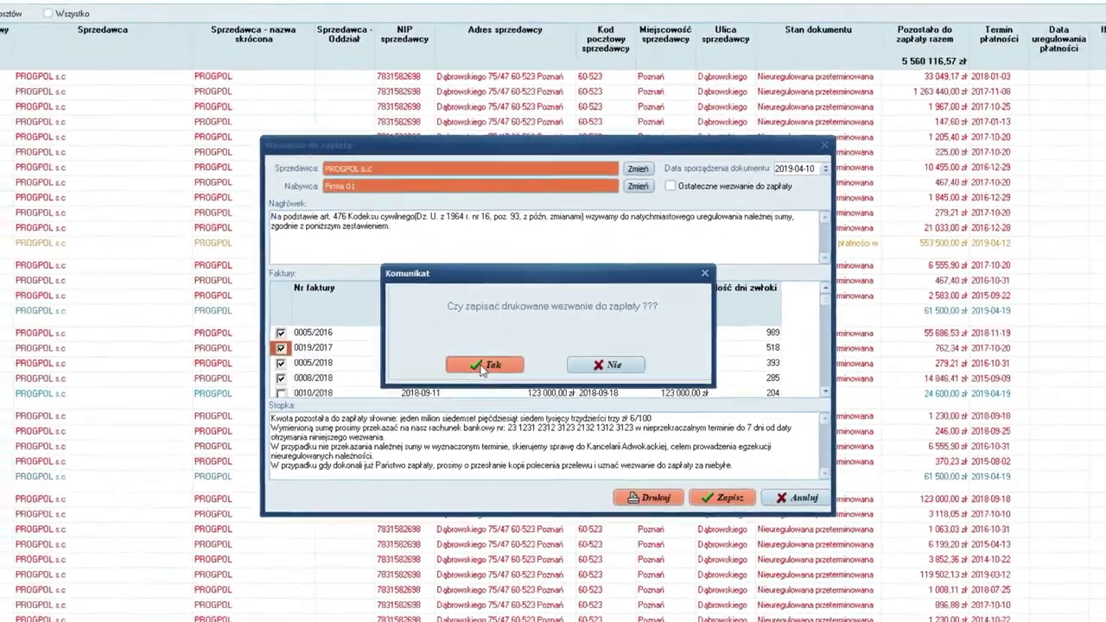
pyautogui.click(455, 364)
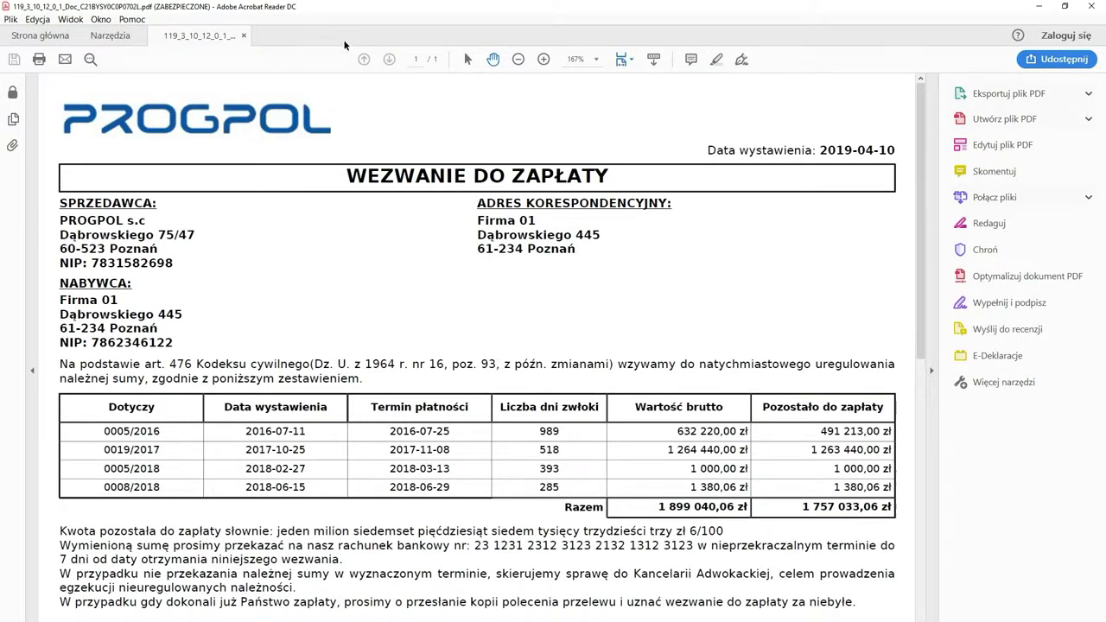
pyautogui.click(517, 62)
pyautogui.click(517, 63)
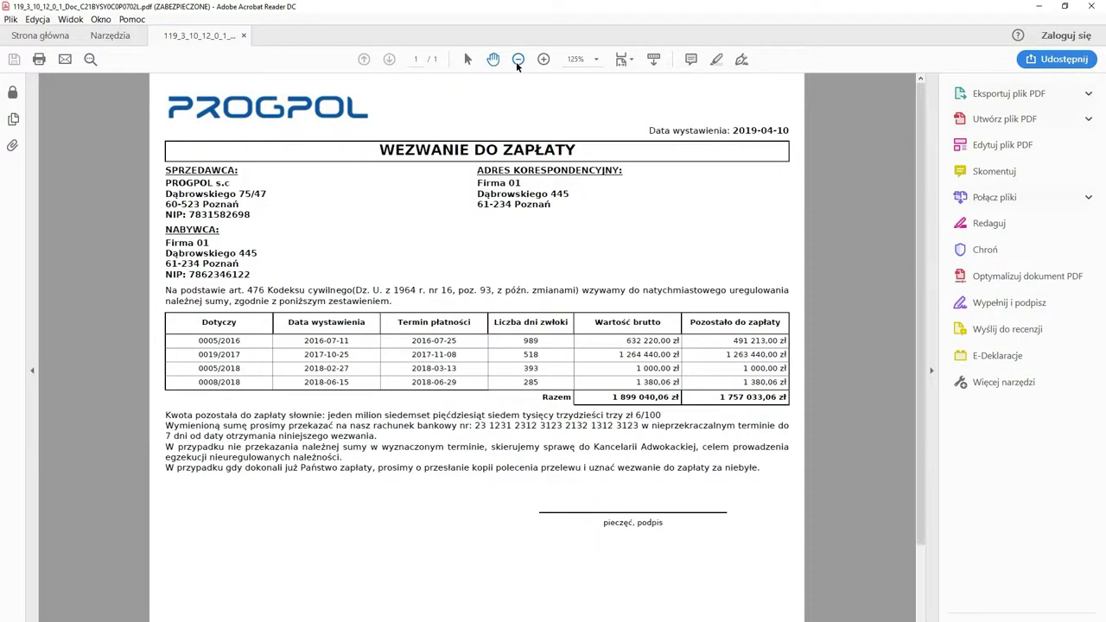
pyautogui.click(517, 62)
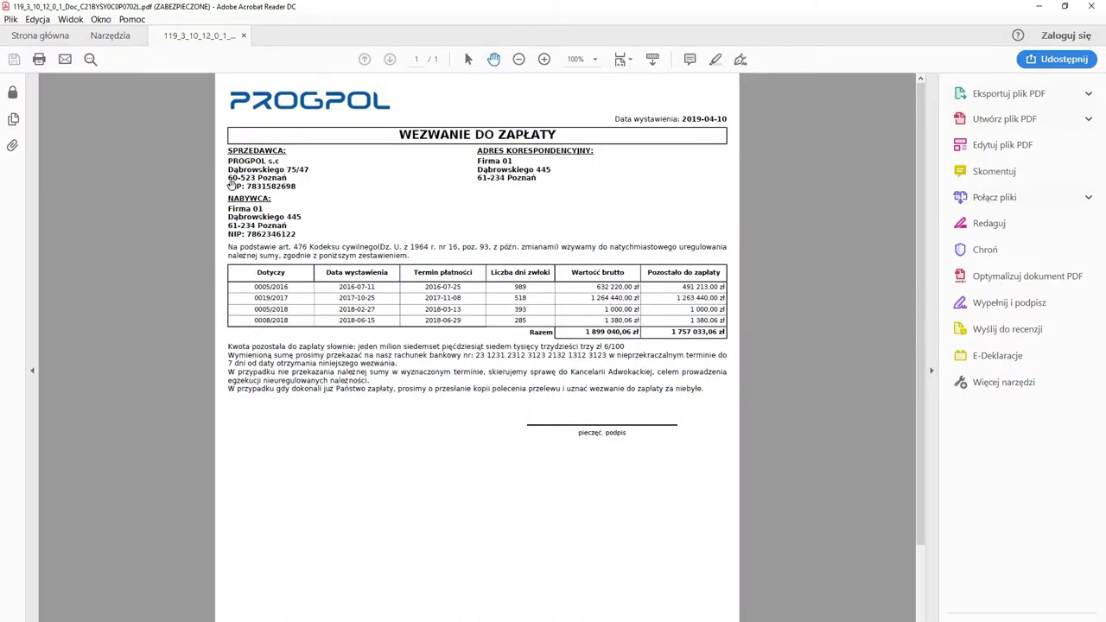
pyautogui.click(1098, 7)
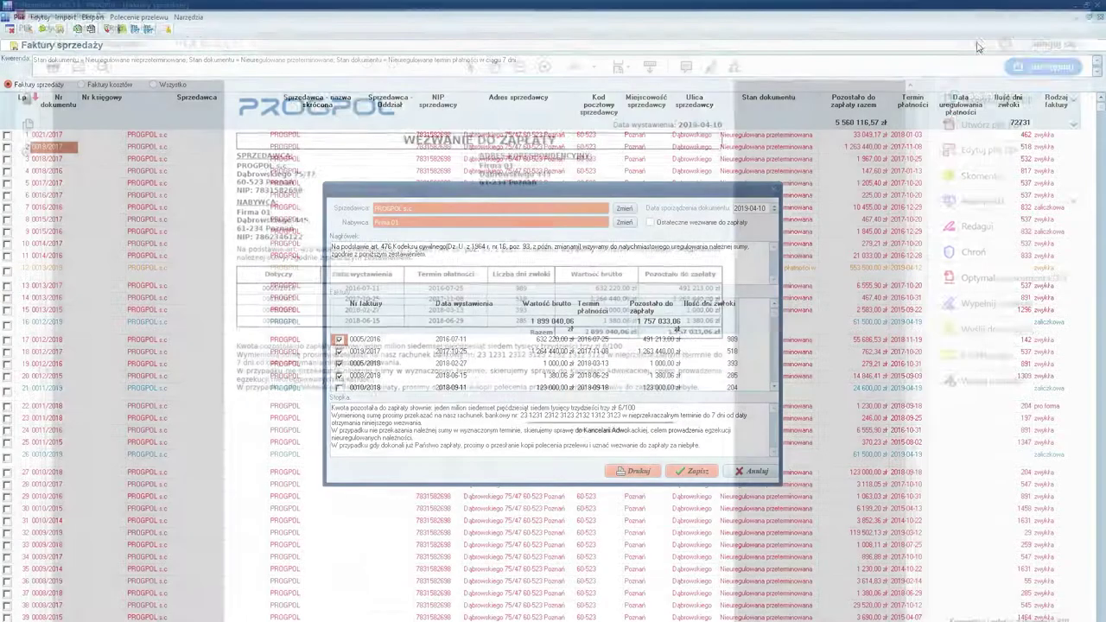
# - Close the payment demand and the invoice register, and open the debt collection (Windykacja) section of the finance settings
pyautogui.click(751, 473)
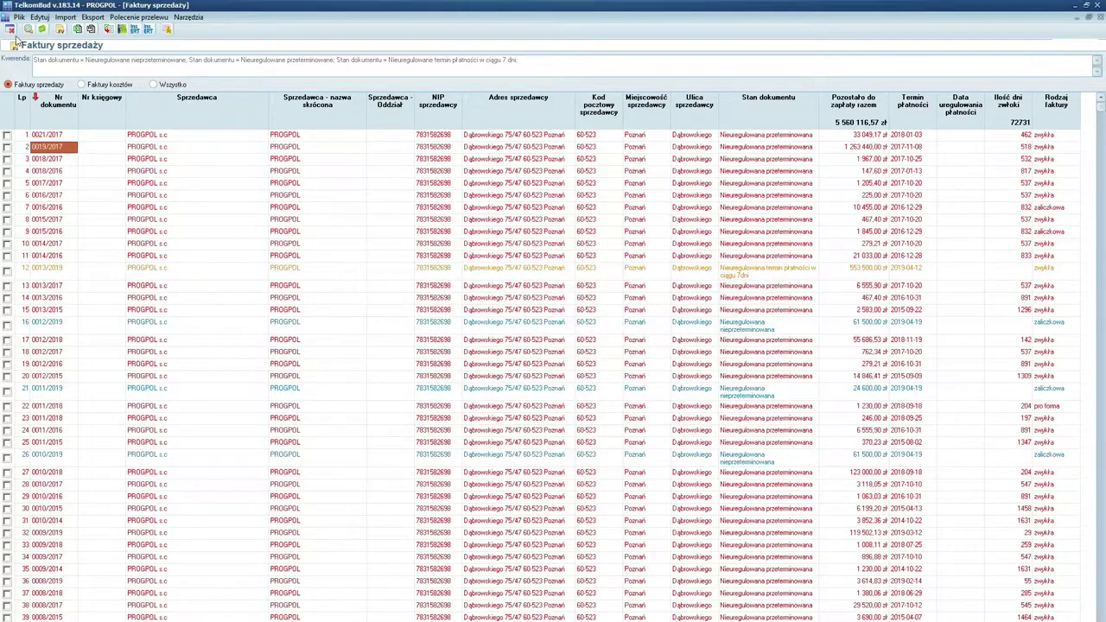
pyautogui.click(9, 28)
pyautogui.click(351, 16)
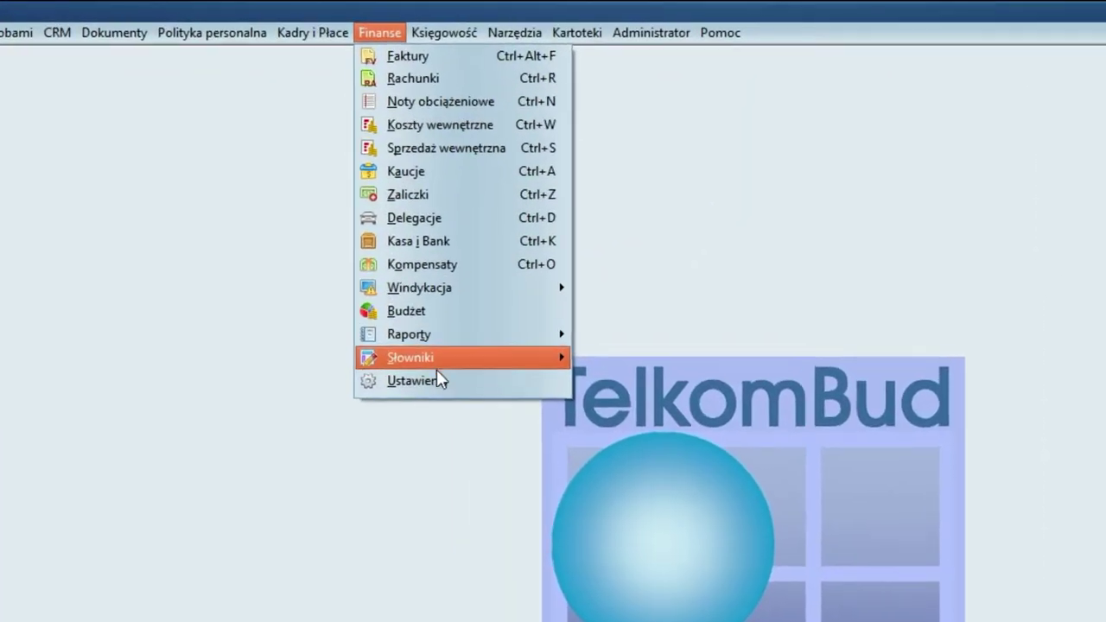
pyautogui.click(427, 328)
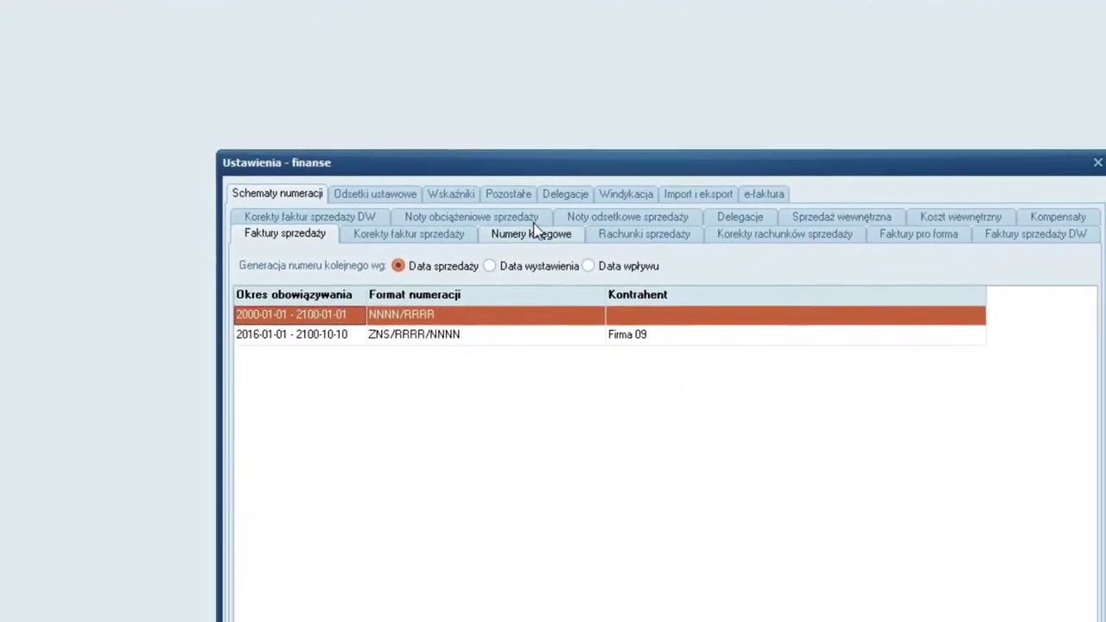
pyautogui.click(685, 261)
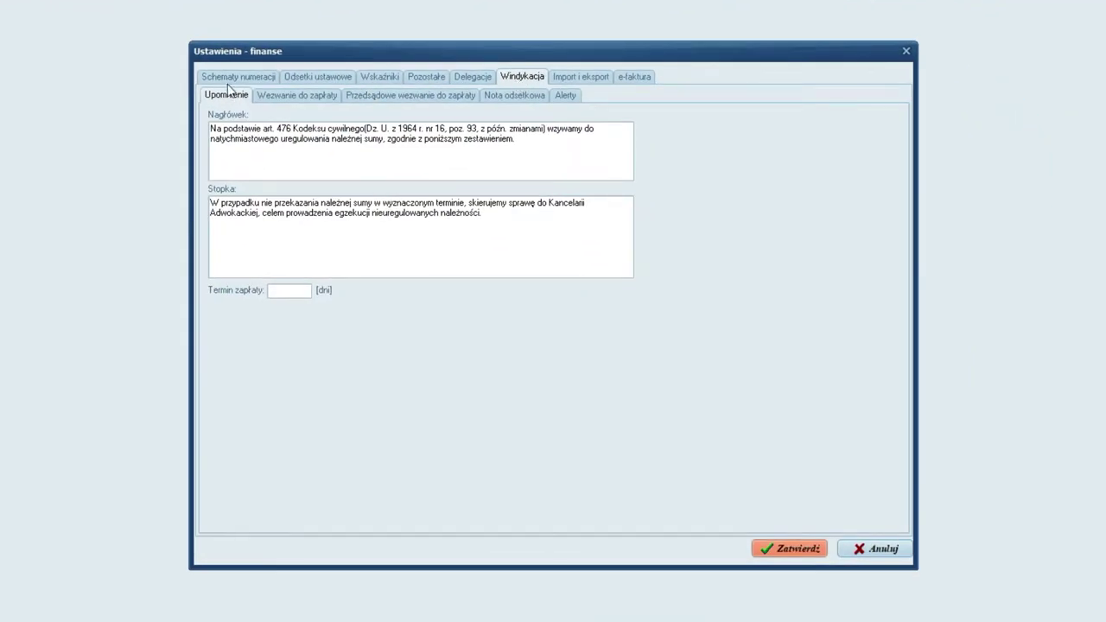
# - Examine the header and footer texts of the reminder (Upomnienie) template
pyautogui.moveTo(213, 206); pyautogui.dragTo(179, 193)
pyautogui.click(502, 247)
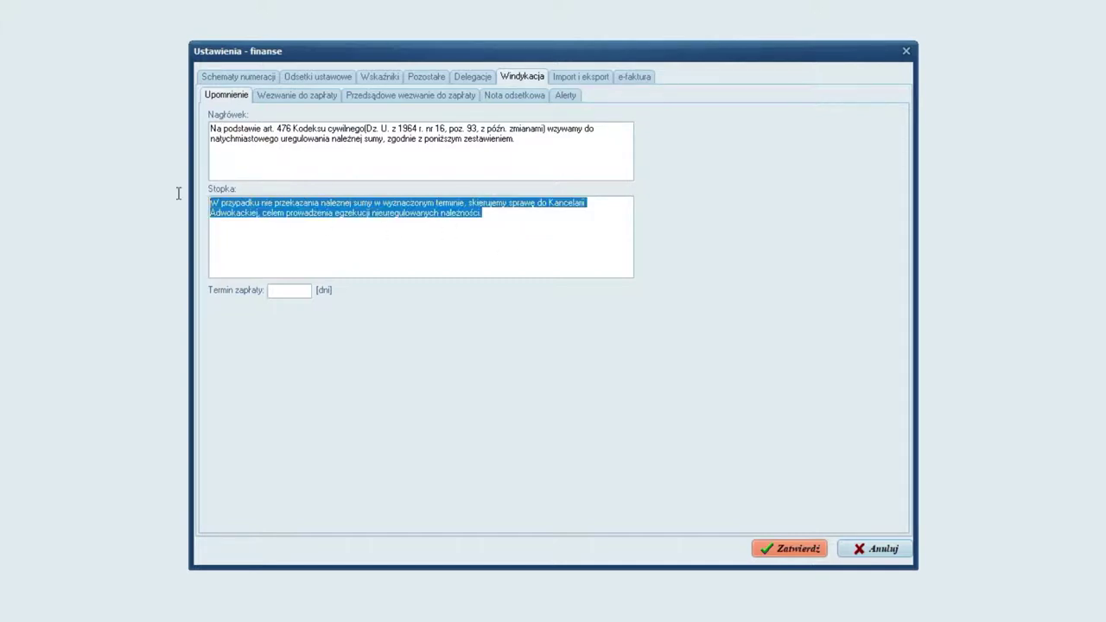
pyautogui.click(281, 142)
pyautogui.tripleClick(500, 138)
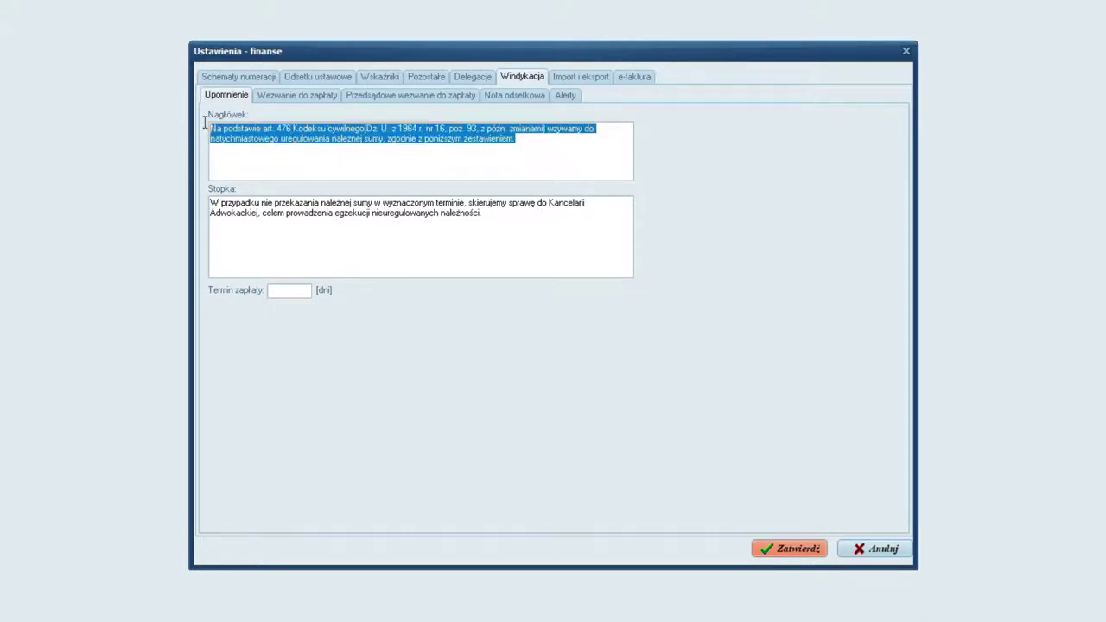
pyautogui.click(293, 160)
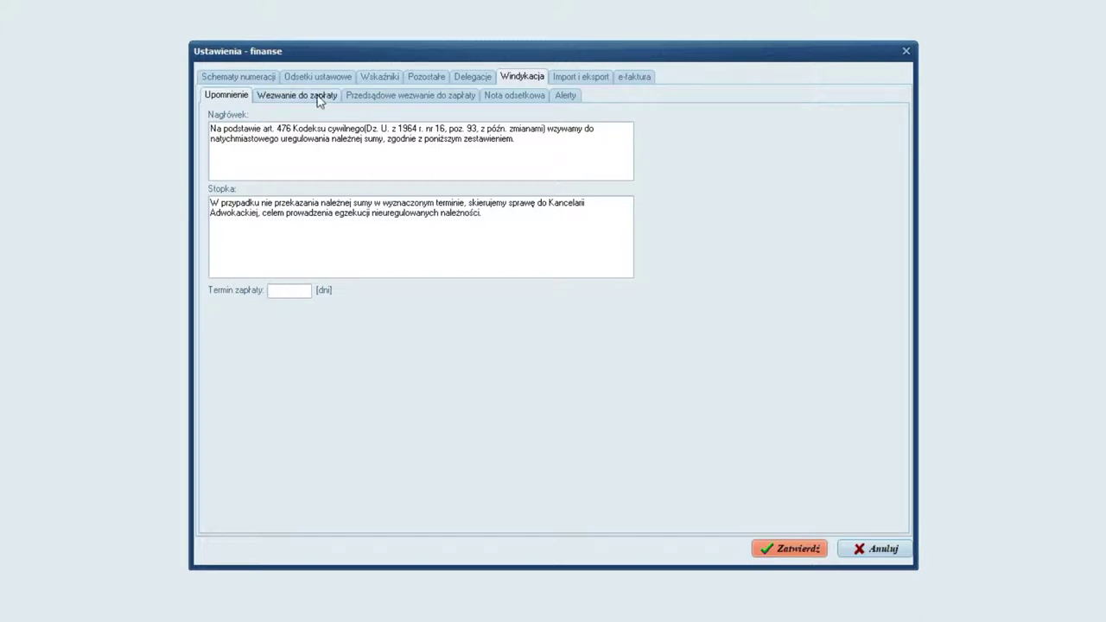
# - Examine the payment demand, pre-court demand (Przedsądowe wezwanie do zapłaty) and interest note (Nota odsetkowa) templates
pyautogui.click(273, 97)
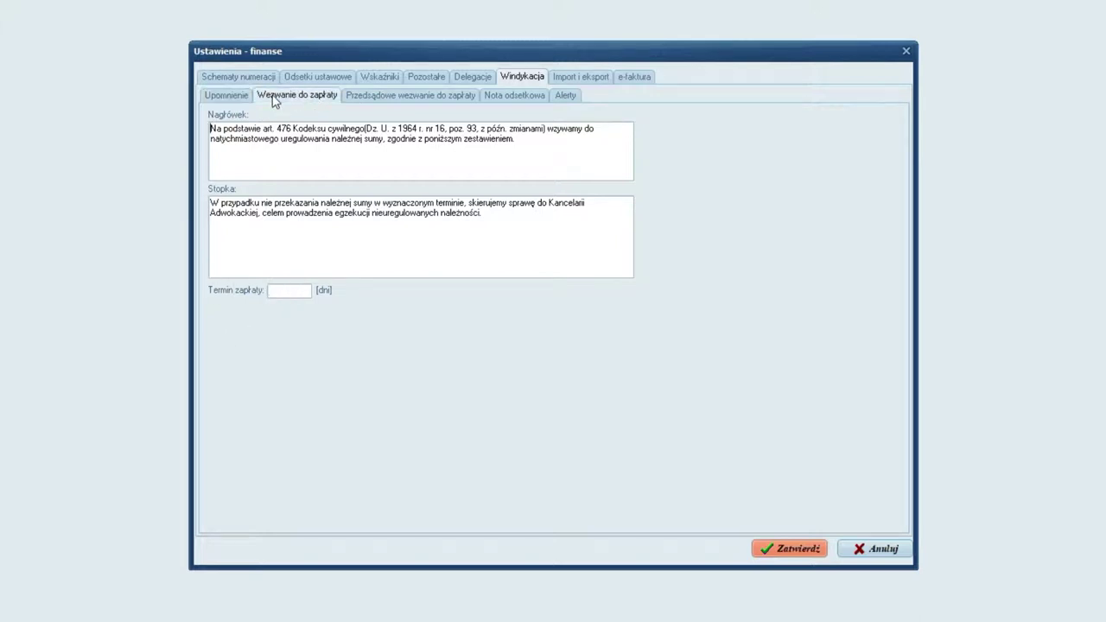
pyautogui.click(396, 98)
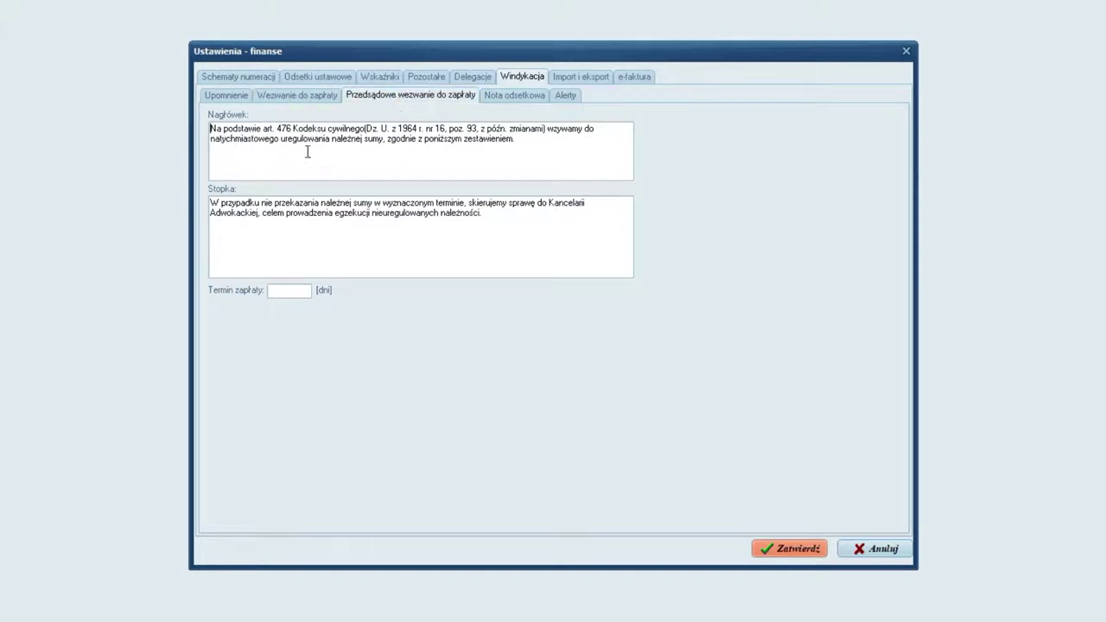
pyautogui.click(513, 98)
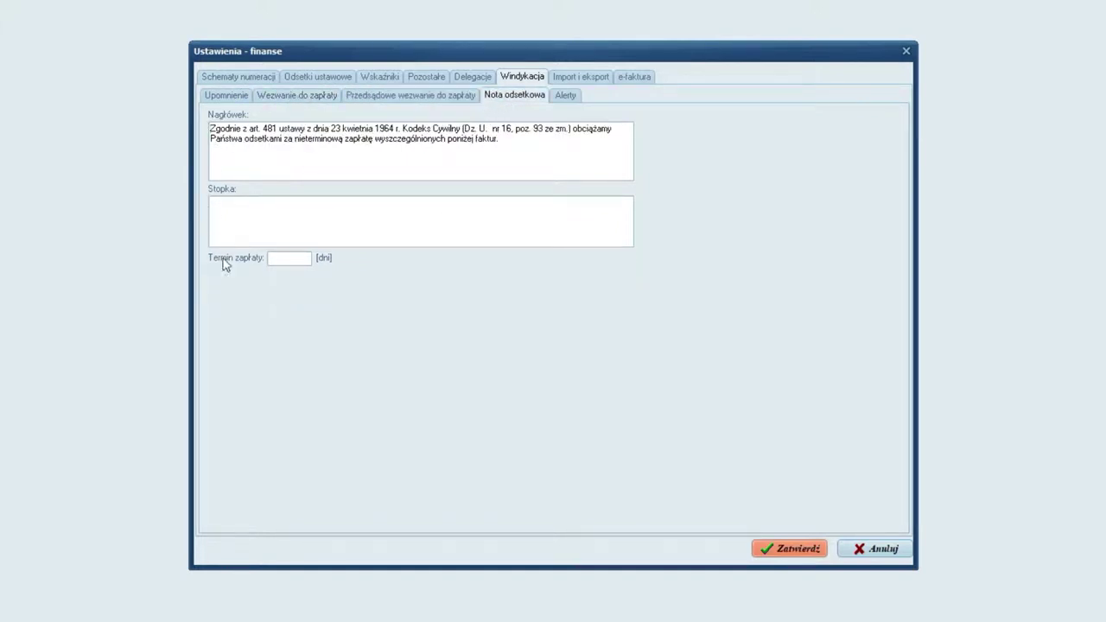
pyautogui.click(260, 140)
pyautogui.click(263, 207)
# - Add a debt collection alert with the transaction set to sprzedaż and the financial document type set to Faktura
pyautogui.click(565, 96)
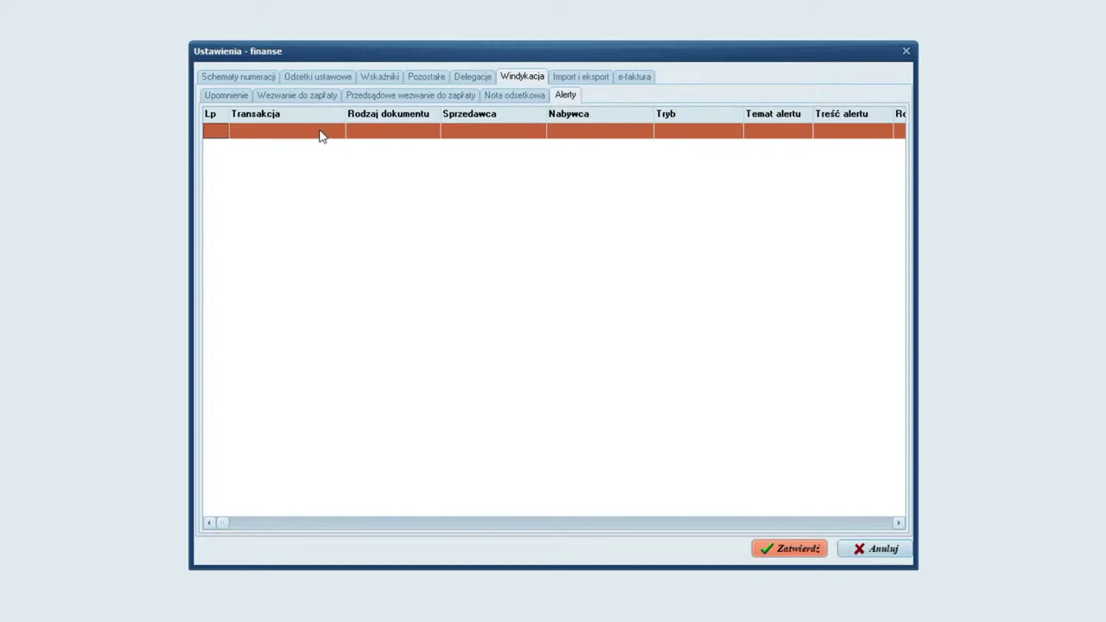
pyautogui.rightClick(274, 135)
pyautogui.click(296, 142)
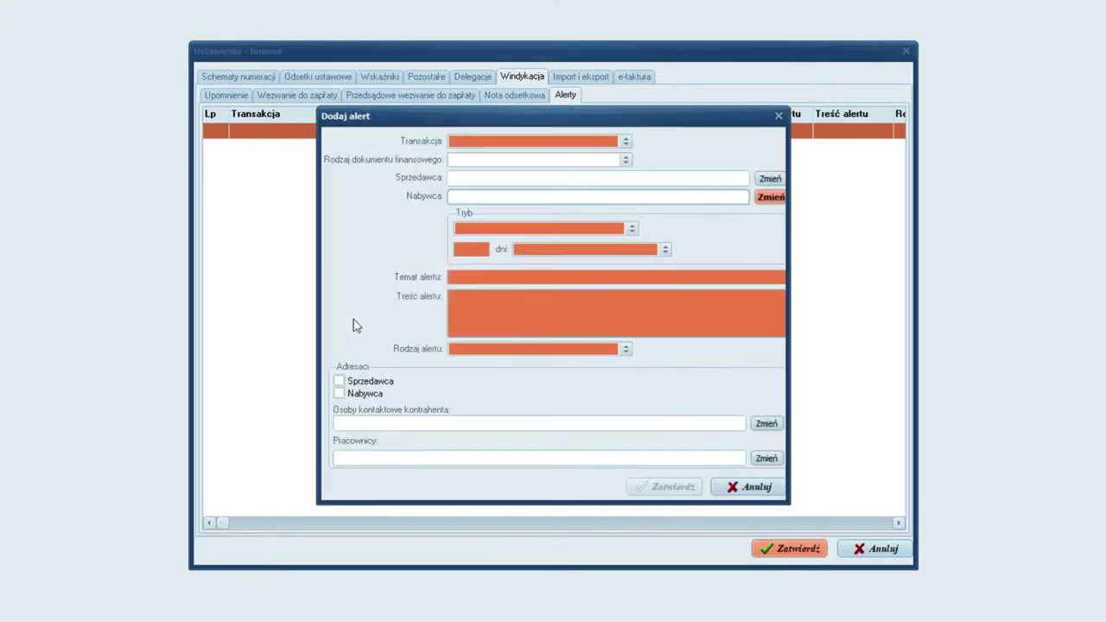
pyautogui.click(625, 140)
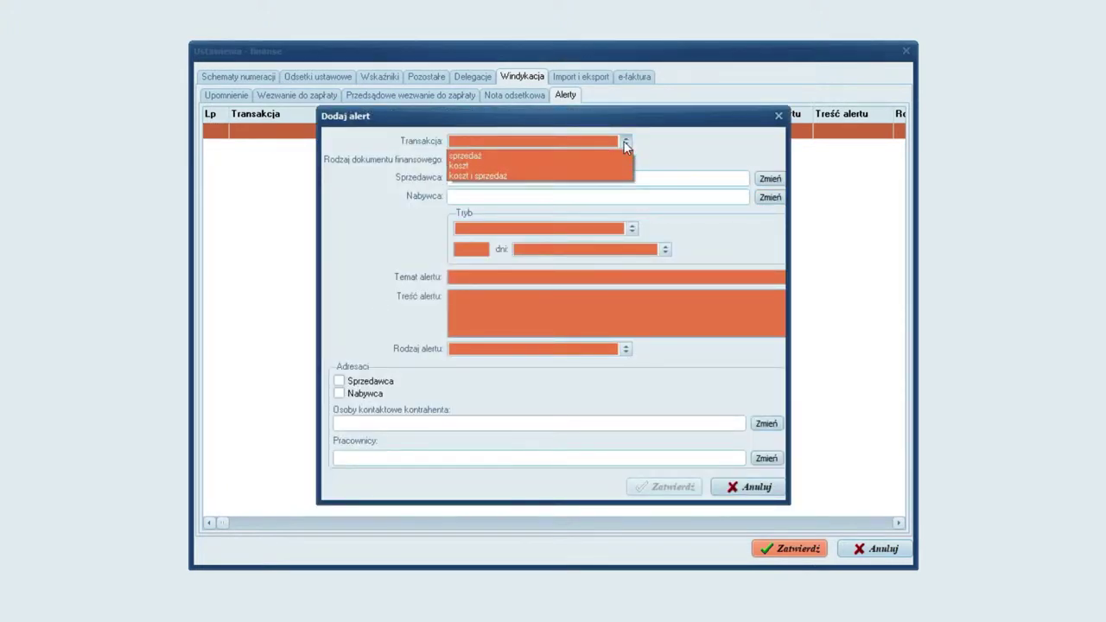
pyautogui.click(482, 152)
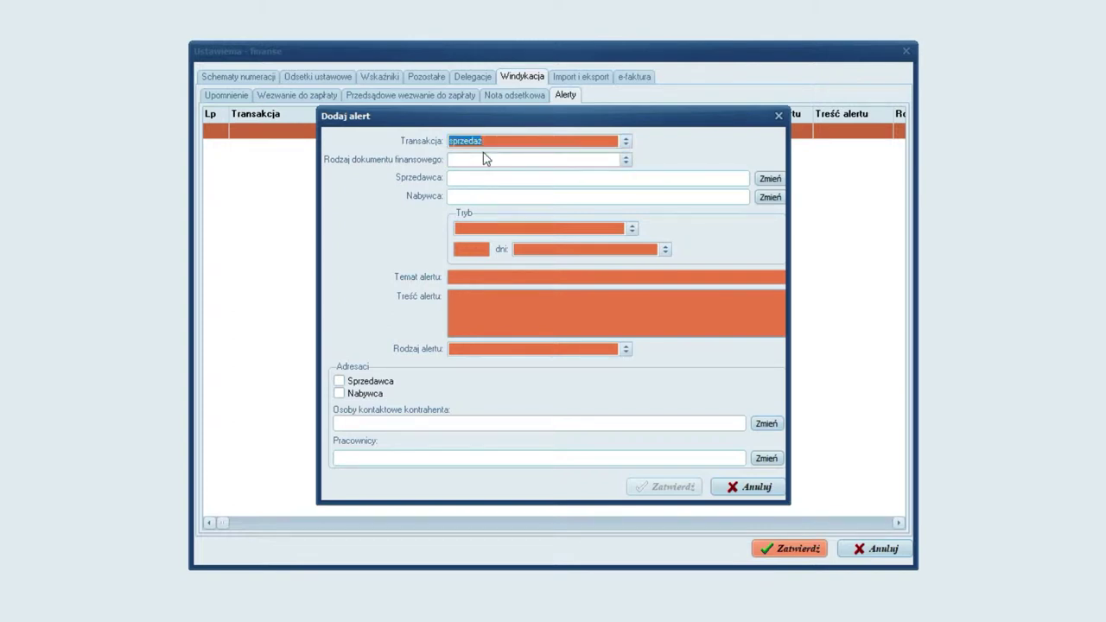
pyautogui.click(627, 161)
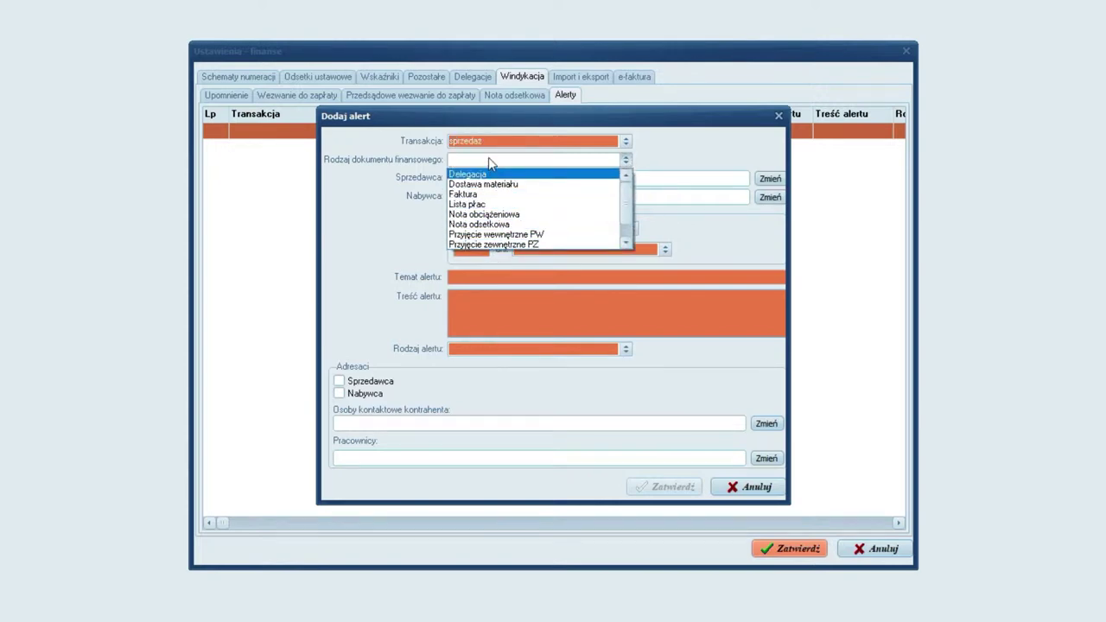
pyautogui.click(489, 162)
pyautogui.click(626, 160)
pyautogui.click(510, 194)
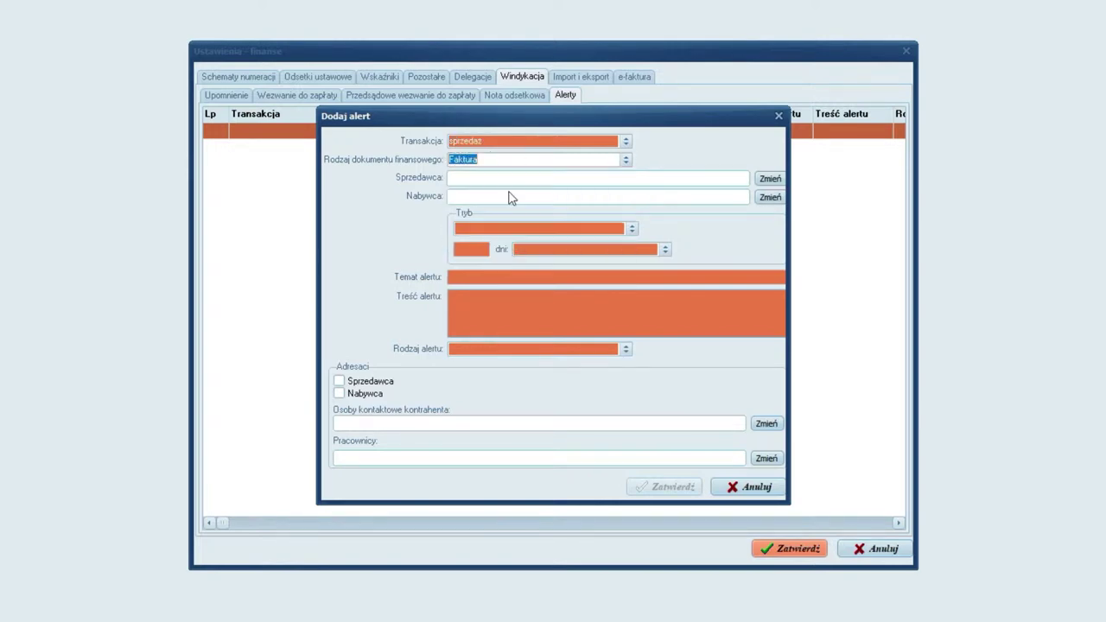
# - Set the alert mode to wysyłaj powiadomienia każdego dnia, 7 days przed terminem płatności
pyautogui.click(632, 228)
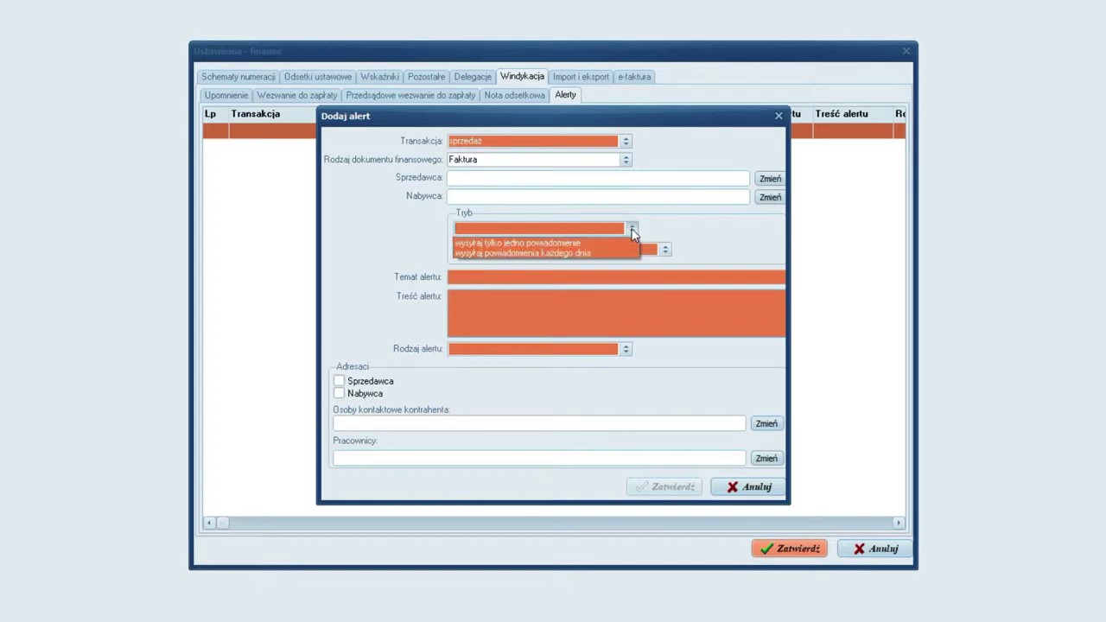
pyautogui.click(550, 253)
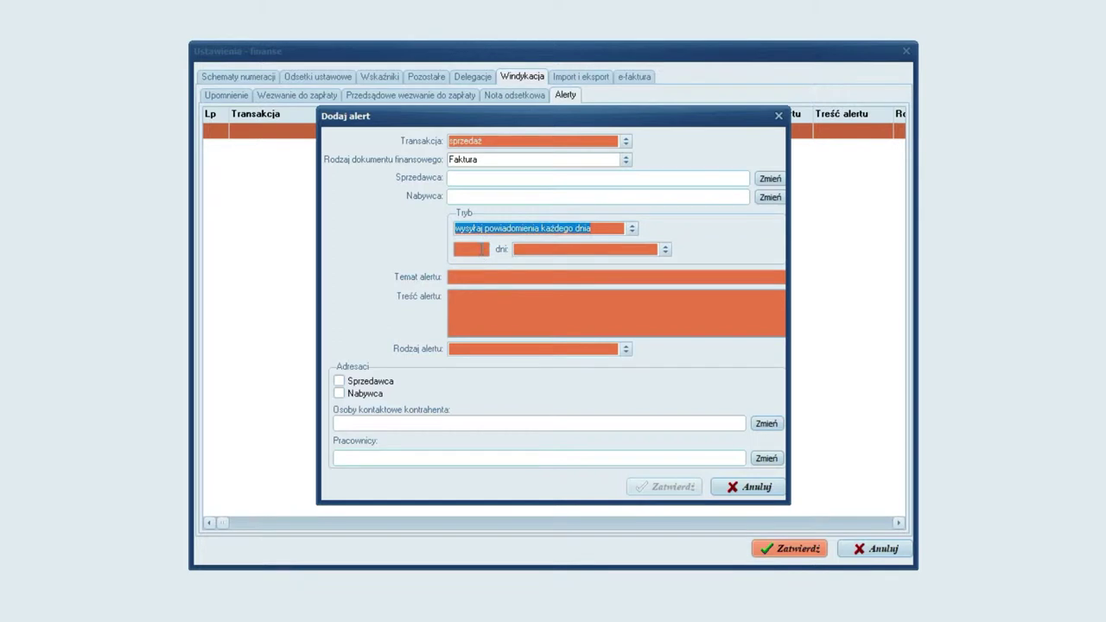
pyautogui.click(481, 248)
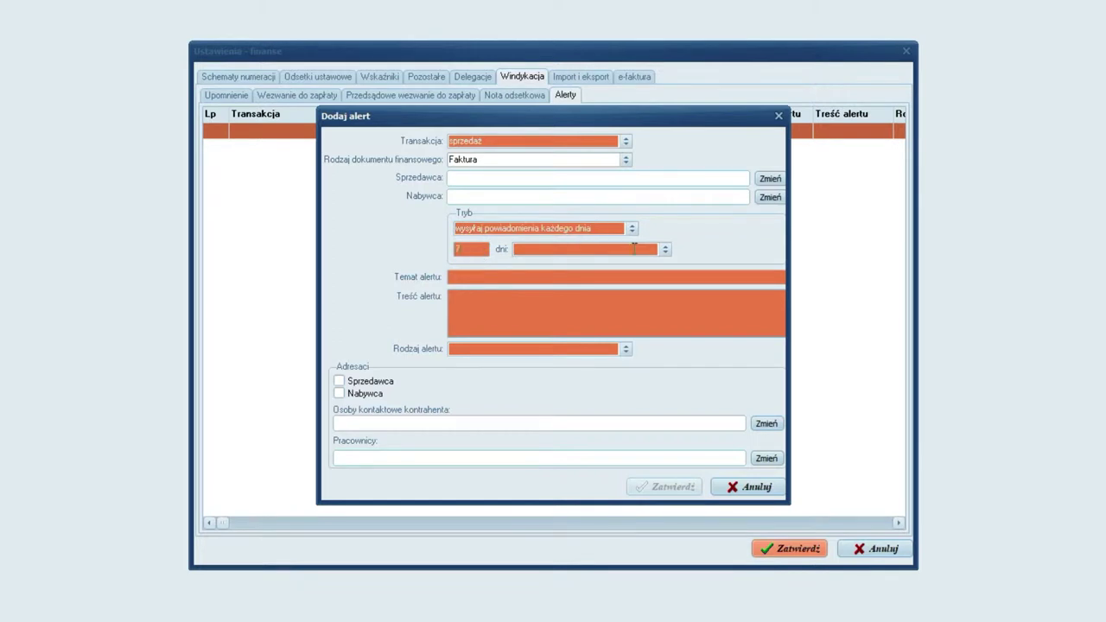
pyautogui.click(665, 249)
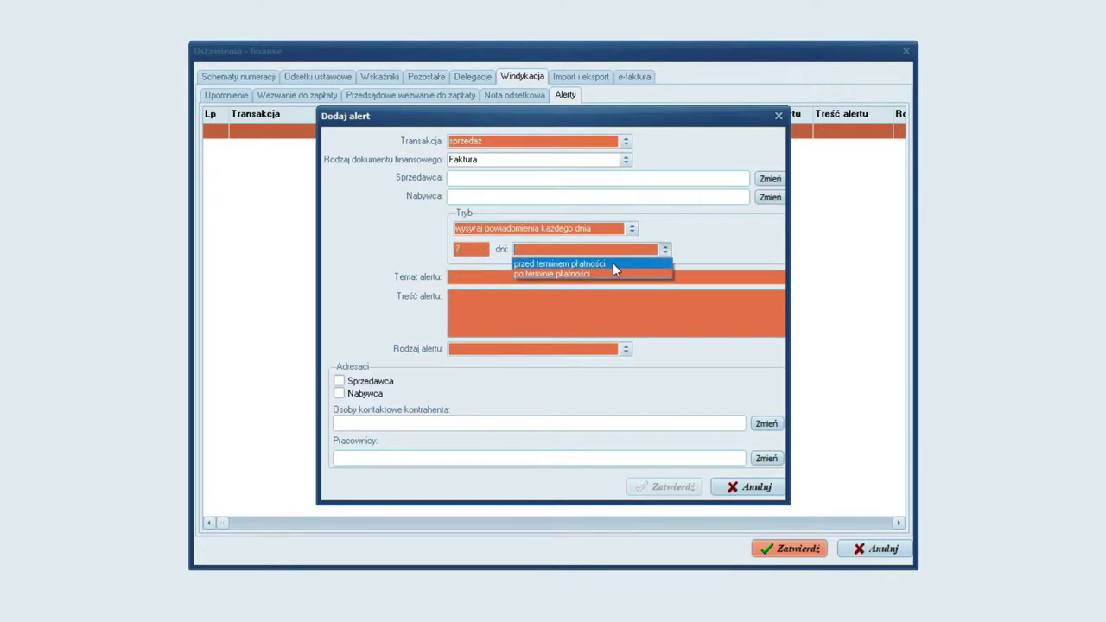
pyautogui.click(612, 262)
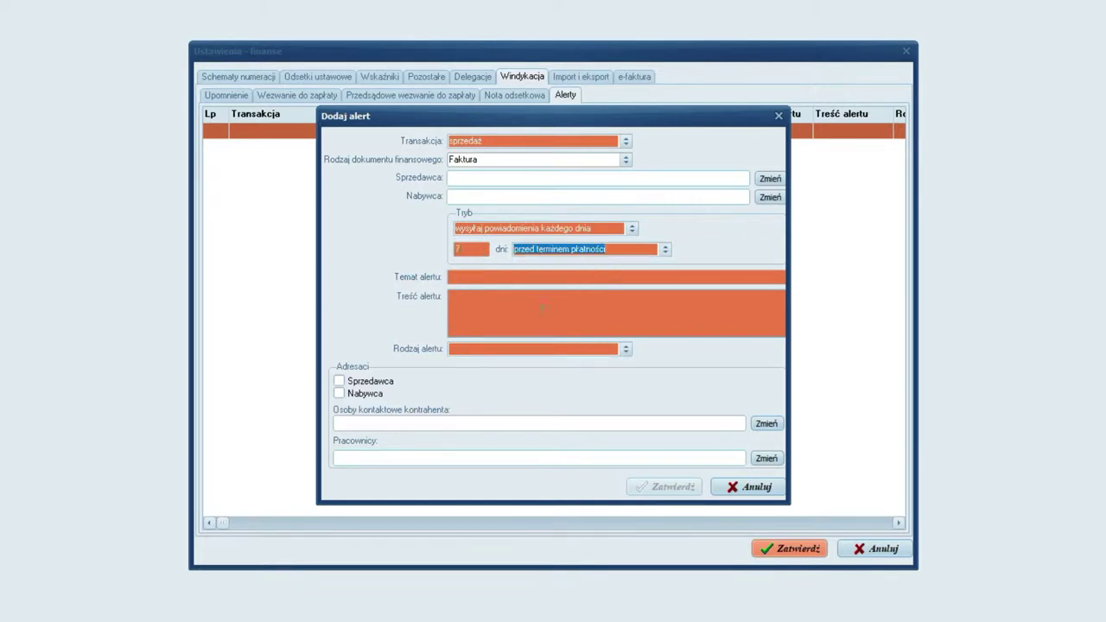
# - Enter the alert subject "Wezwanie do zapłaty" and content "Prosimo o uregulowanie dsads", and set the alert type to e-mail
pyautogui.click(478, 282)
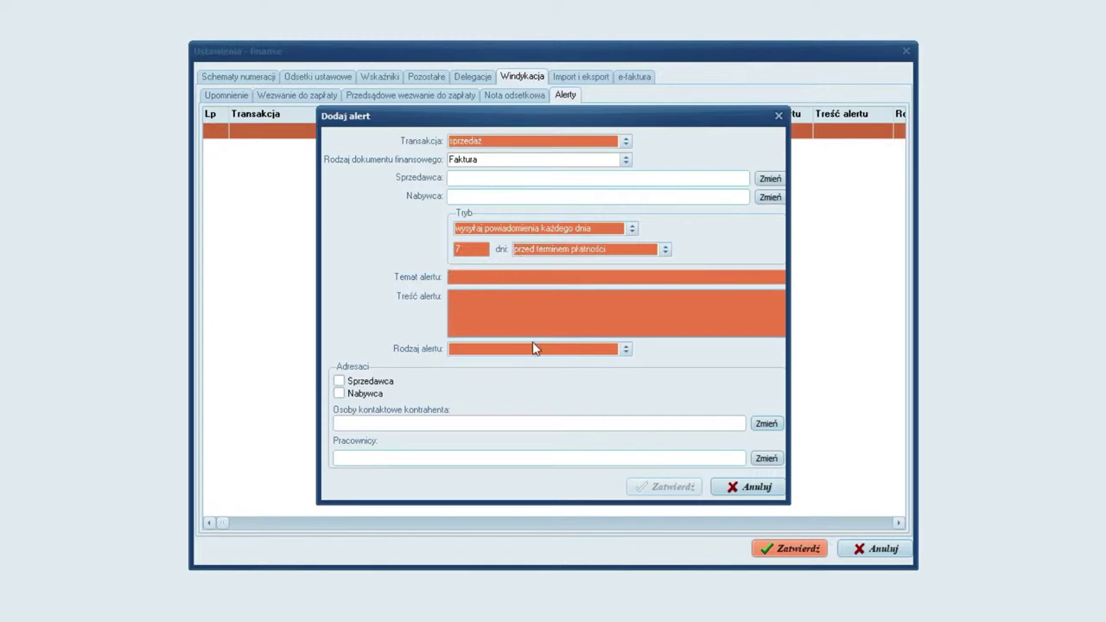
pyautogui.write('Wezwanie do zapłaty')
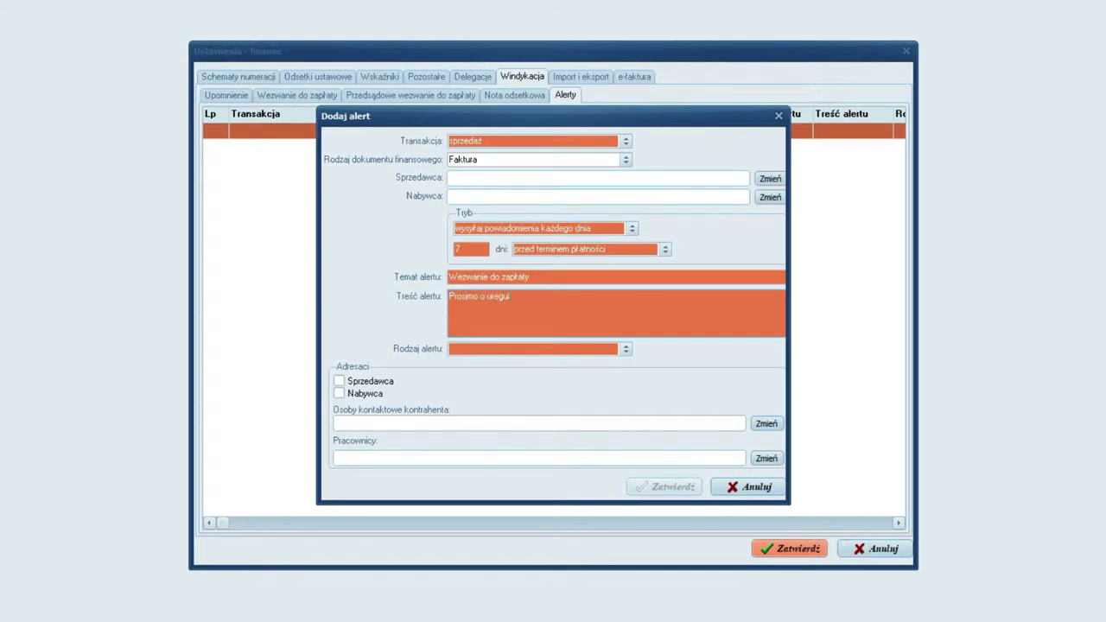
pyautogui.write('ads')
pyautogui.click(625, 348)
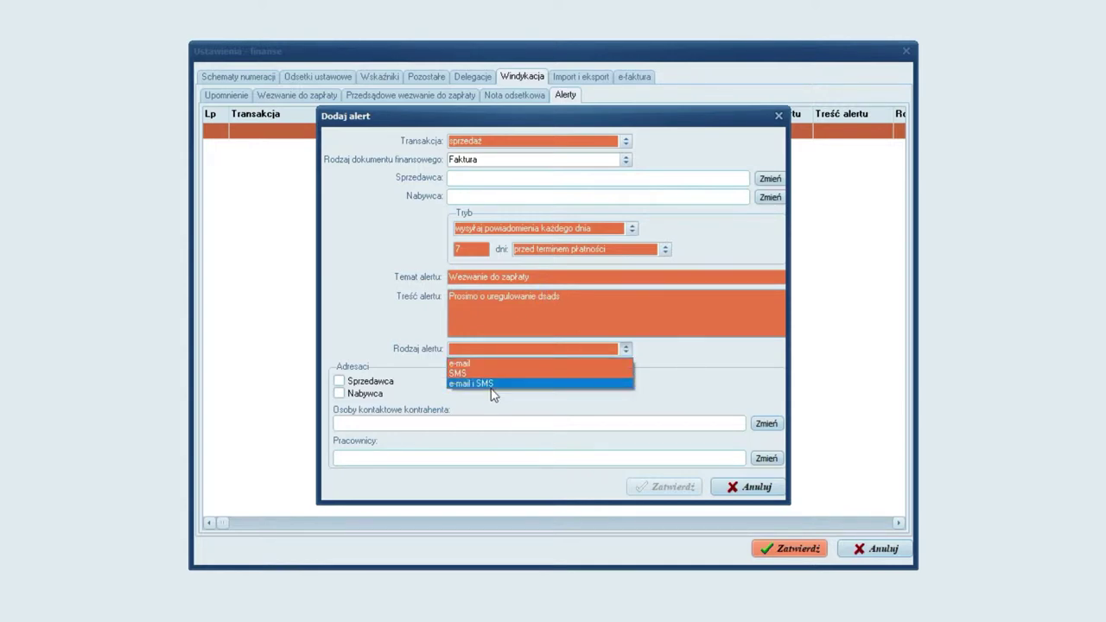
pyautogui.click(484, 363)
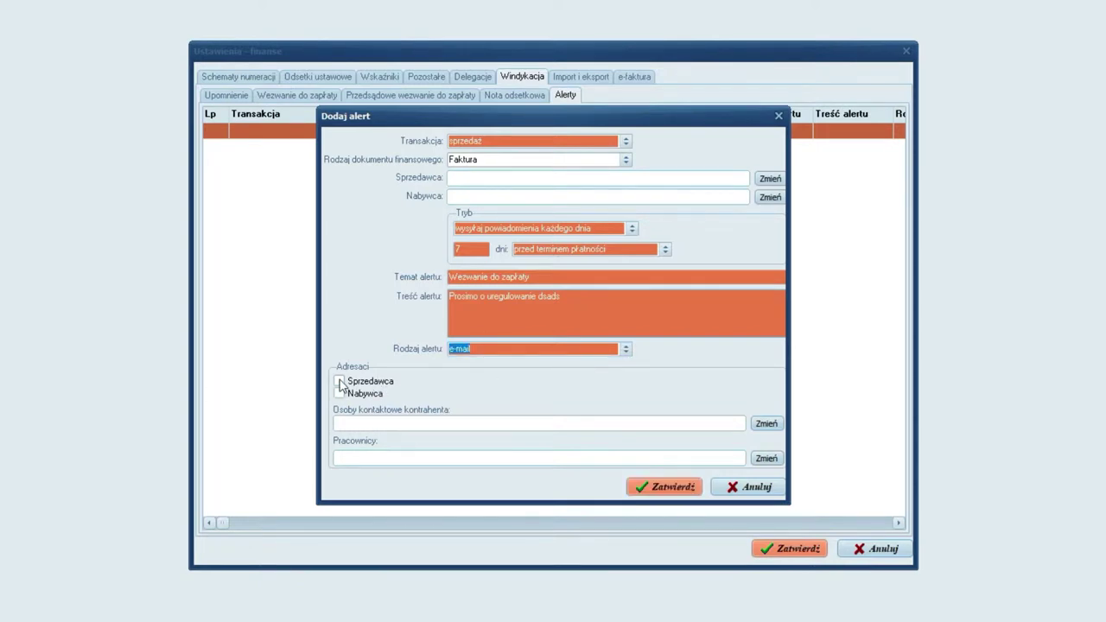
# - Set the buyer (Nabywca) as an alert addressee, leaving the seller (Sprzedawca) unselected
pyautogui.click(339, 382)
pyautogui.click(340, 394)
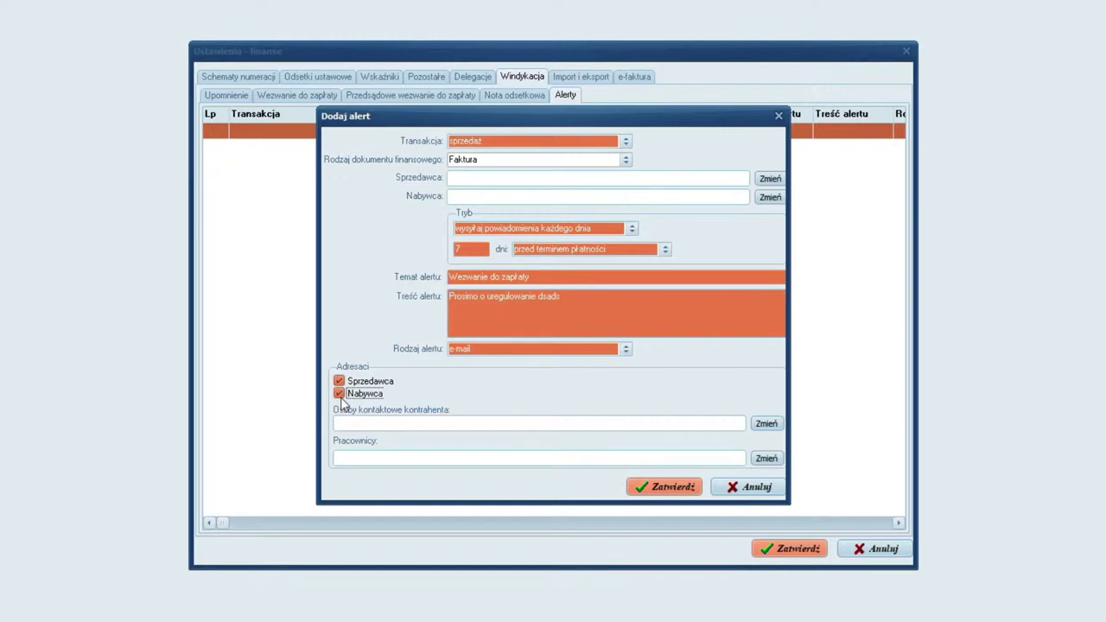
pyautogui.click(338, 381)
# - Examine the list of contractor contact persons available as alert addressees, and close it without choosing anyone
pyautogui.click(768, 424)
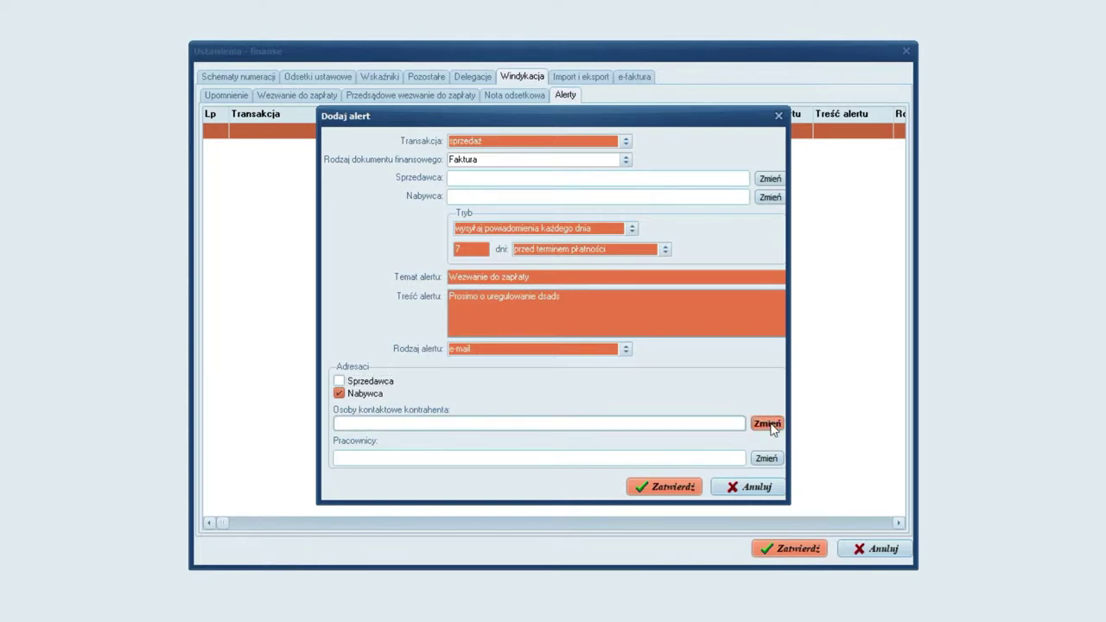
pyautogui.click(297, 198)
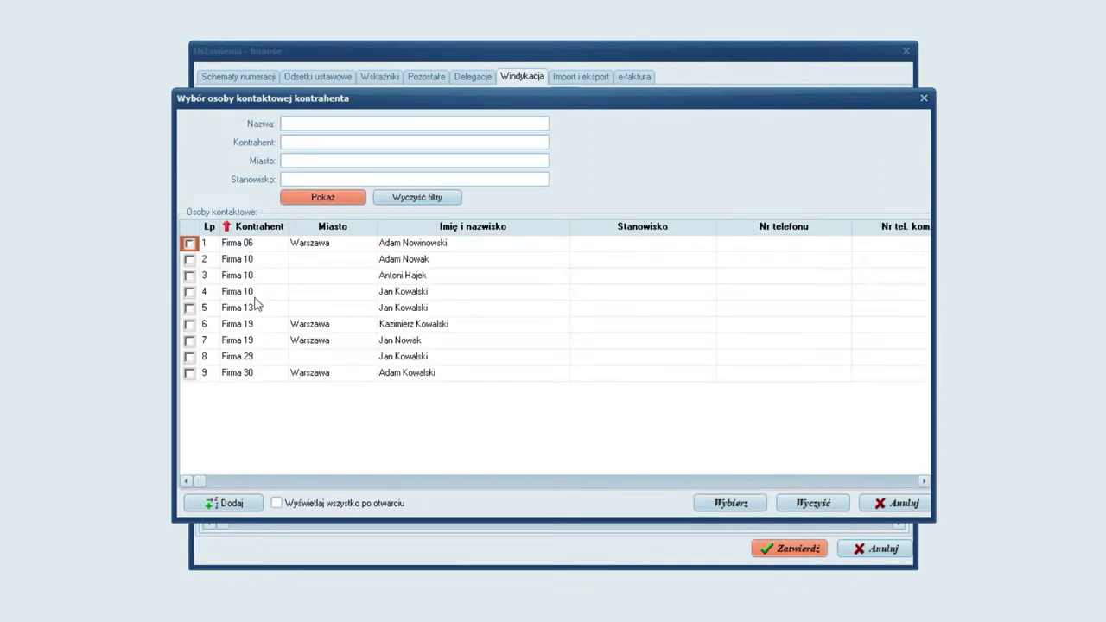
pyautogui.click(406, 310)
pyautogui.click(409, 275)
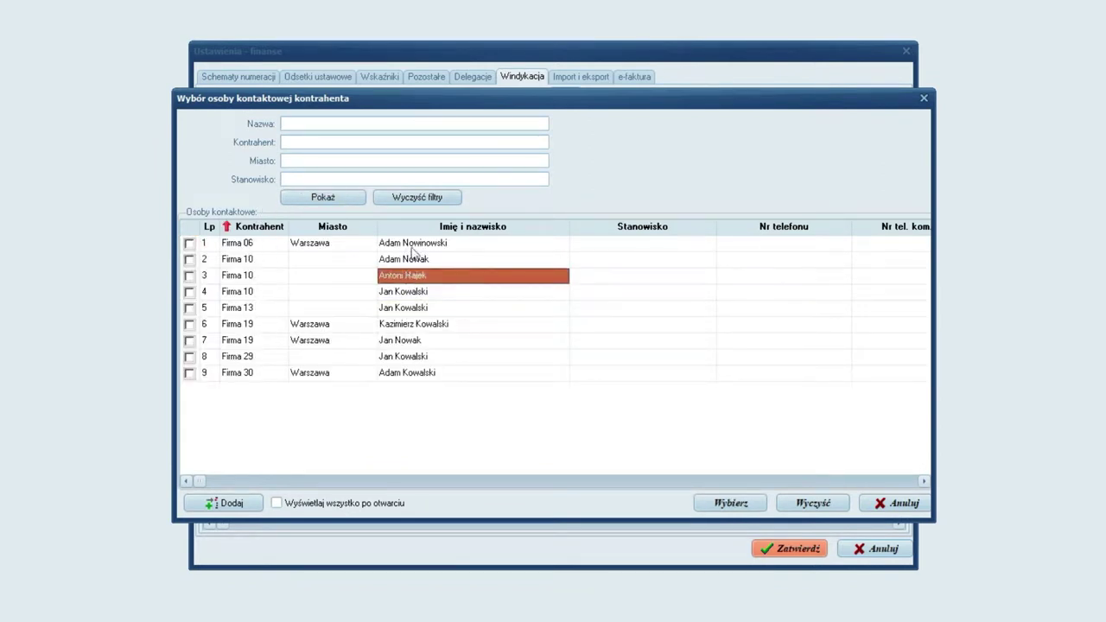
pyautogui.click(413, 245)
pyautogui.click(415, 259)
pyautogui.click(416, 293)
pyautogui.click(418, 309)
pyautogui.click(420, 341)
pyautogui.click(418, 357)
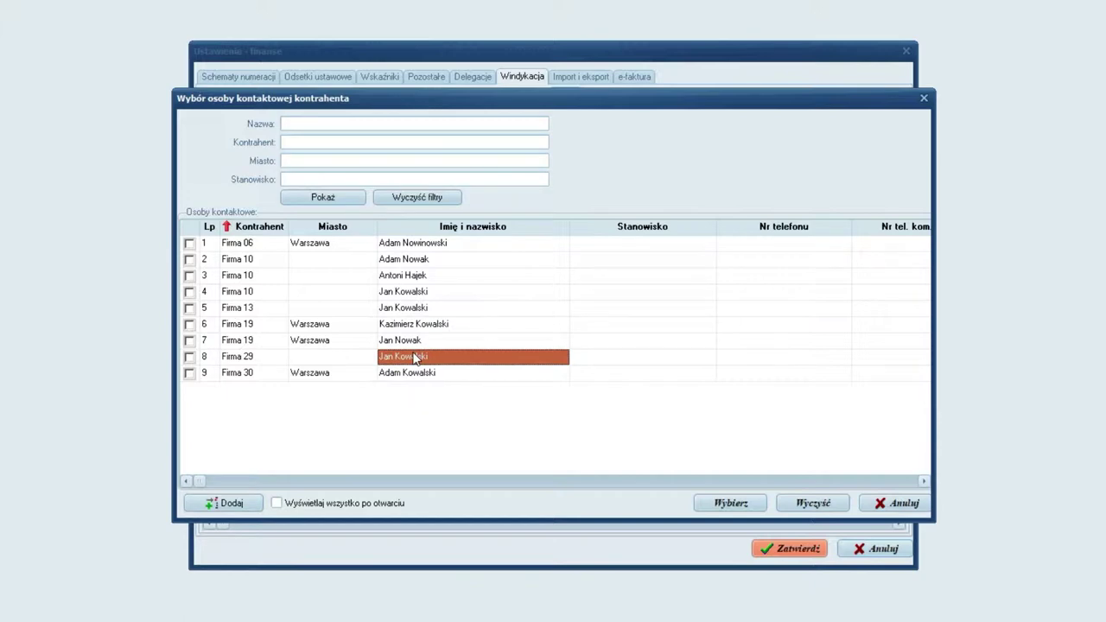
pyautogui.click(419, 373)
pyautogui.click(420, 293)
pyautogui.click(890, 503)
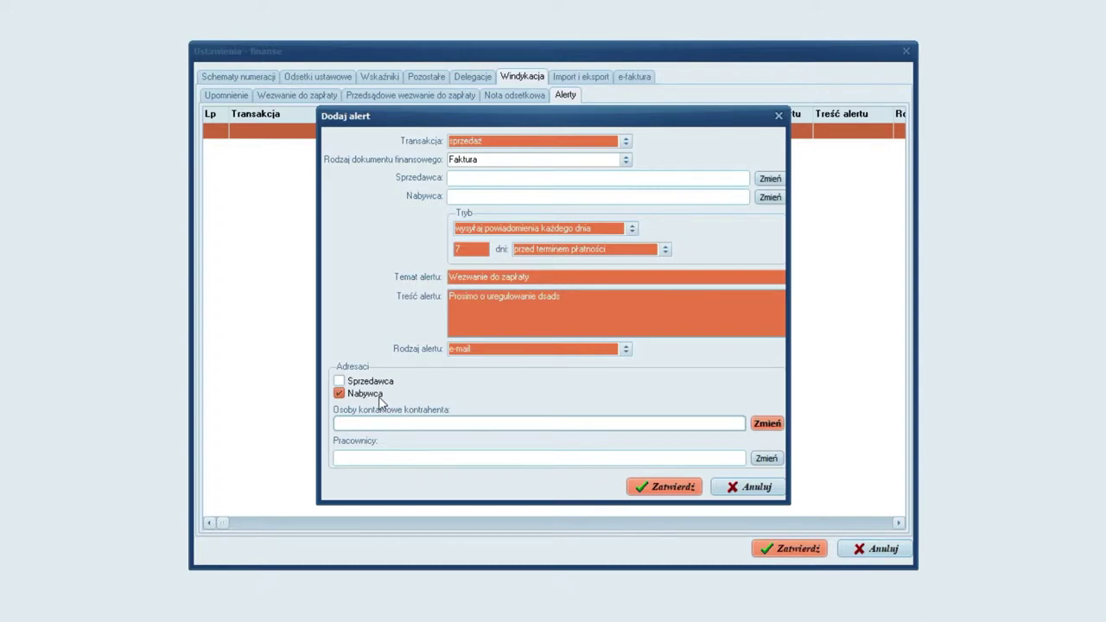
# - Add Pracownik 14, Pracownik 15, Pracownik 3 and Pracownik 5 as employee addressees and approve the alert
pyautogui.click(766, 457)
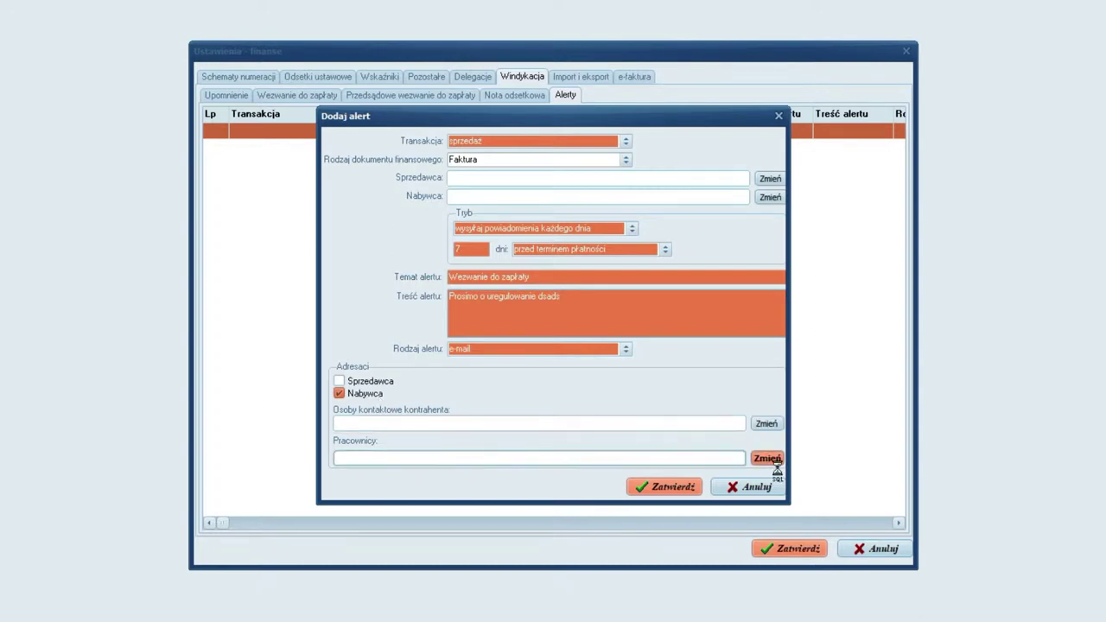
pyautogui.click(283, 180)
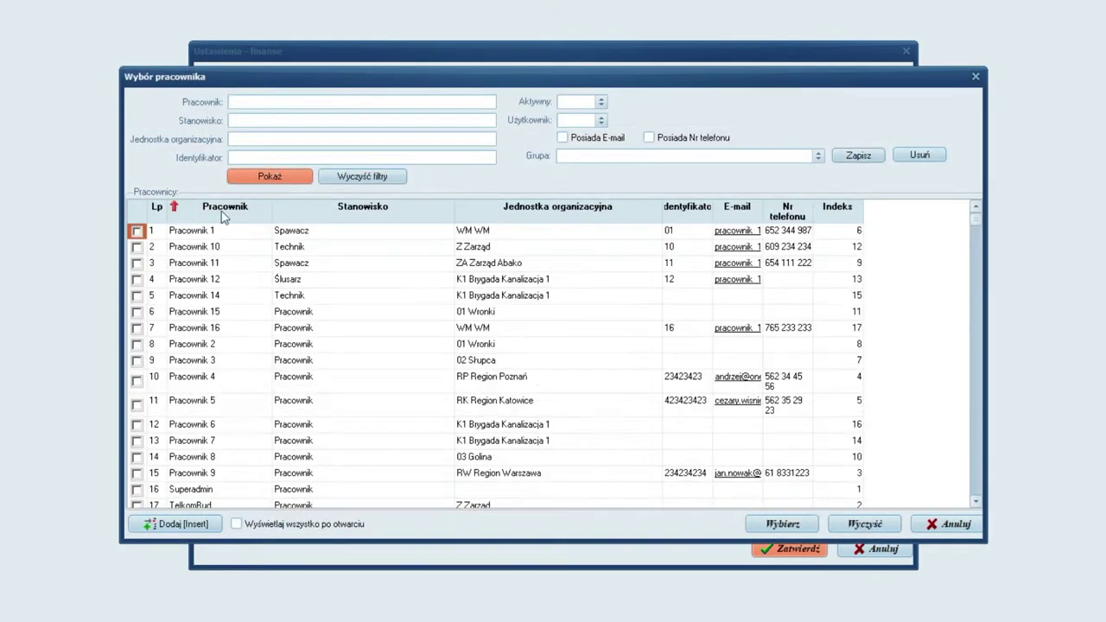
pyautogui.click(136, 296)
pyautogui.click(137, 311)
pyautogui.click(137, 360)
pyautogui.click(136, 403)
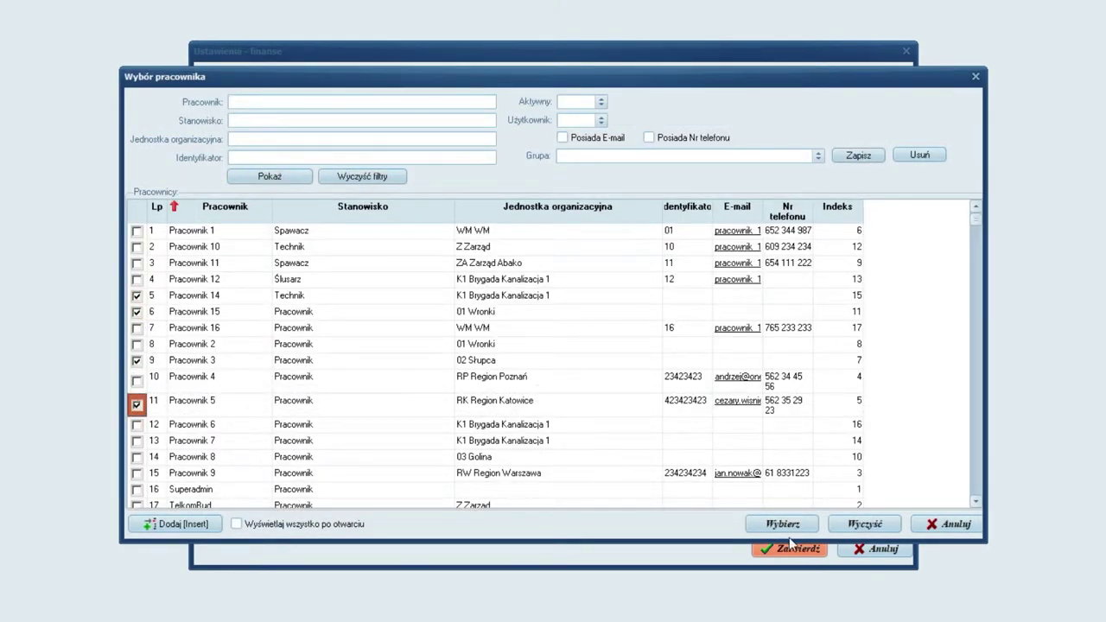
pyautogui.click(783, 523)
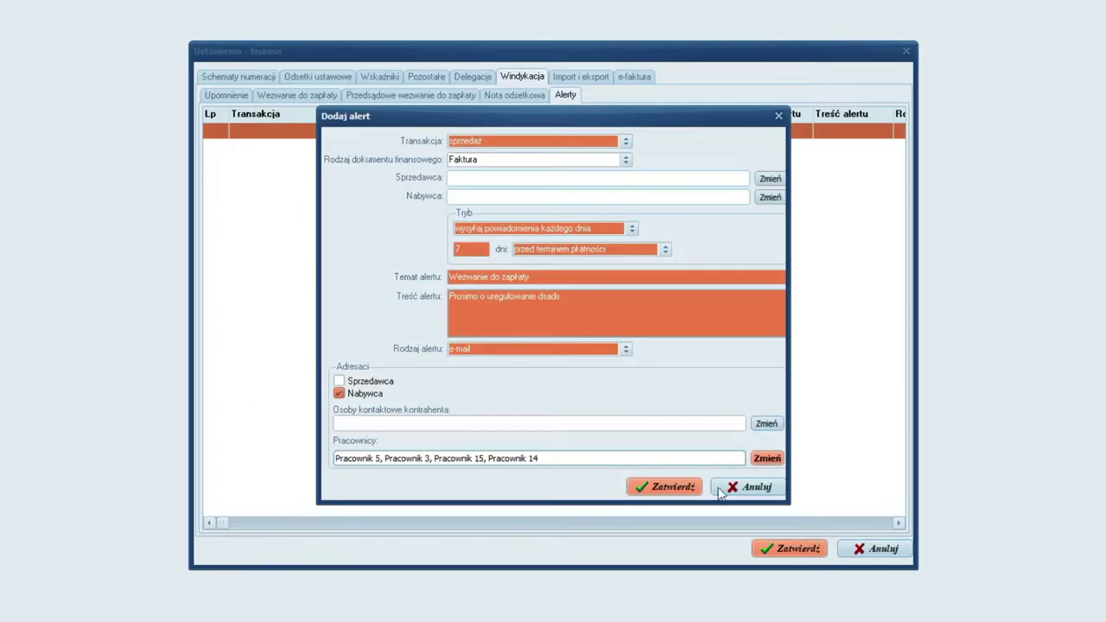
pyautogui.click(653, 484)
pyautogui.click(494, 348)
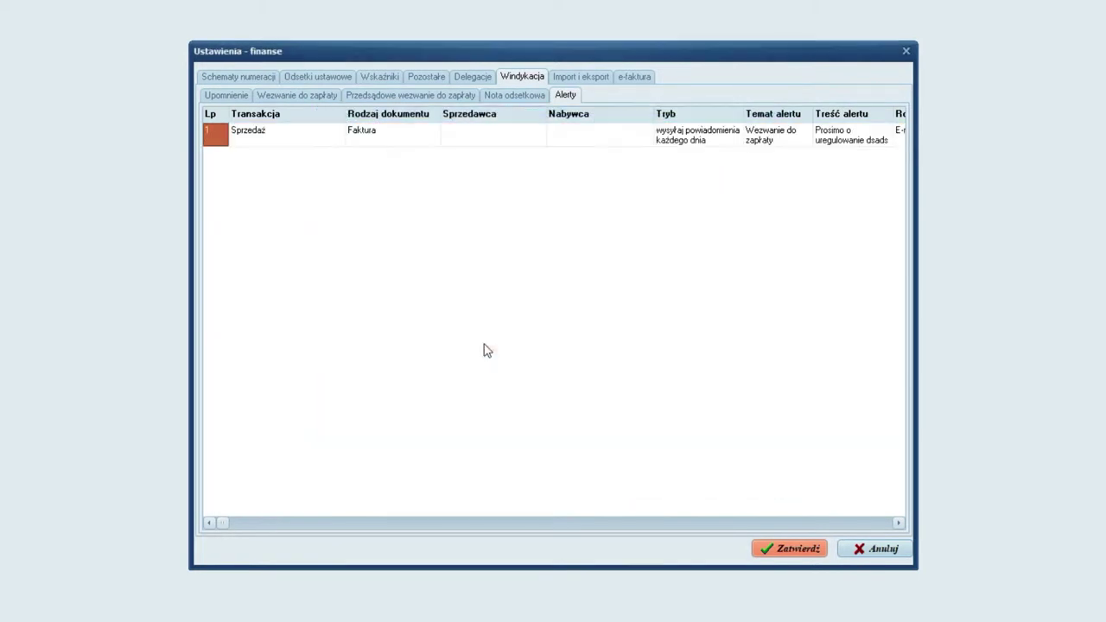
# - Examine all columns of the new alert's row, widening the Adresaci column to read its recipients
pyautogui.click(394, 133)
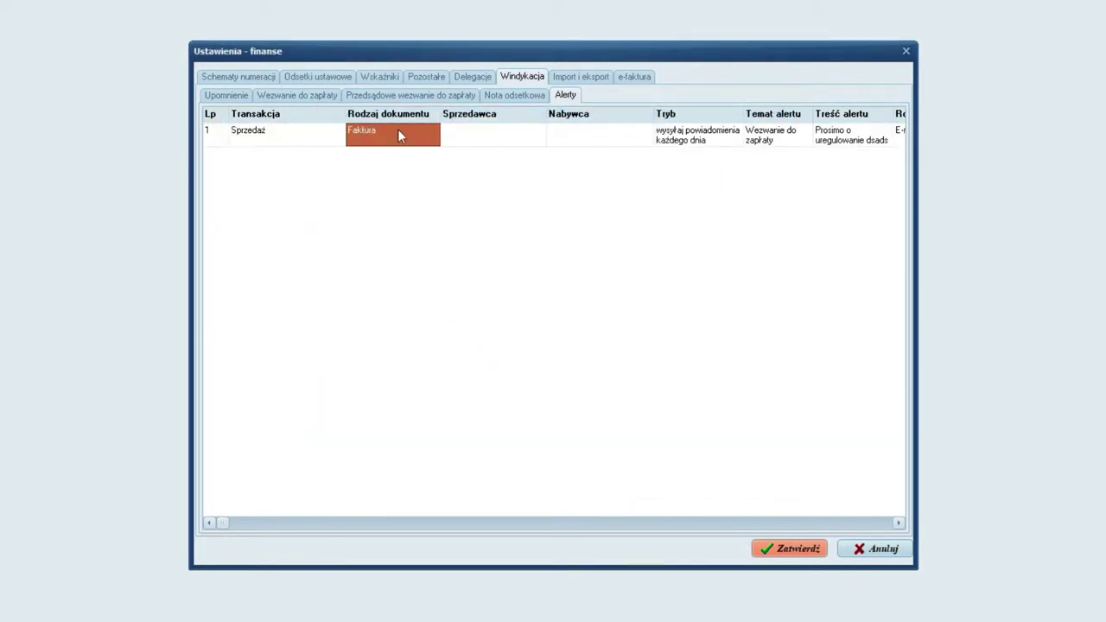
pyautogui.click(490, 142)
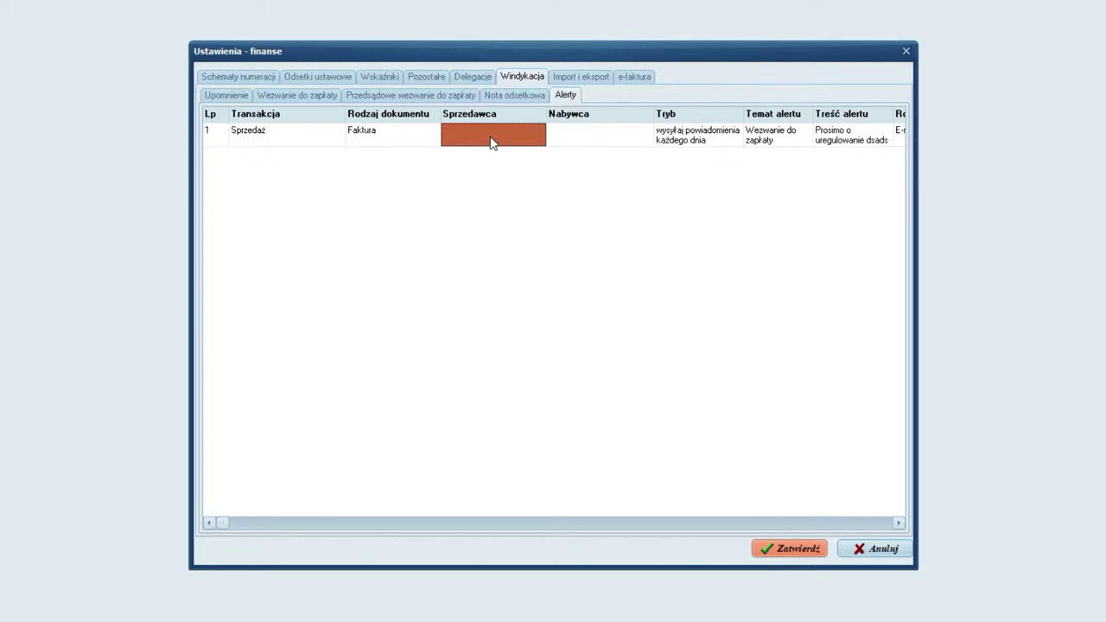
pyautogui.press('Right')
pyautogui.press('Right')
pyautogui.press('Right')
pyautogui.press('Right')
pyautogui.press('Right')
pyautogui.press('Right')
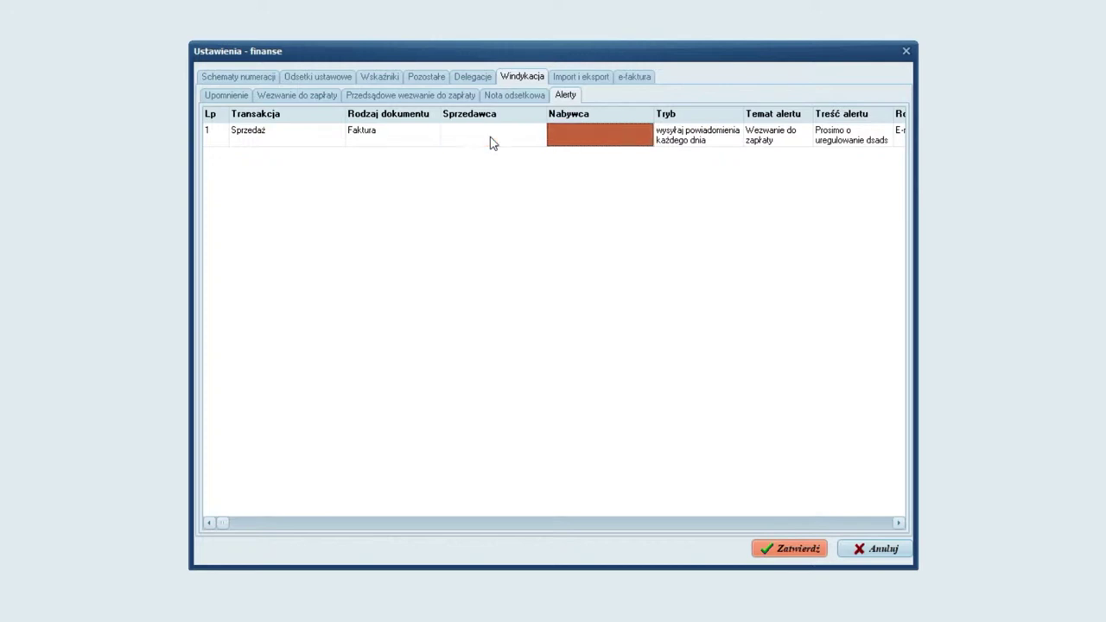
pyautogui.press('Left')
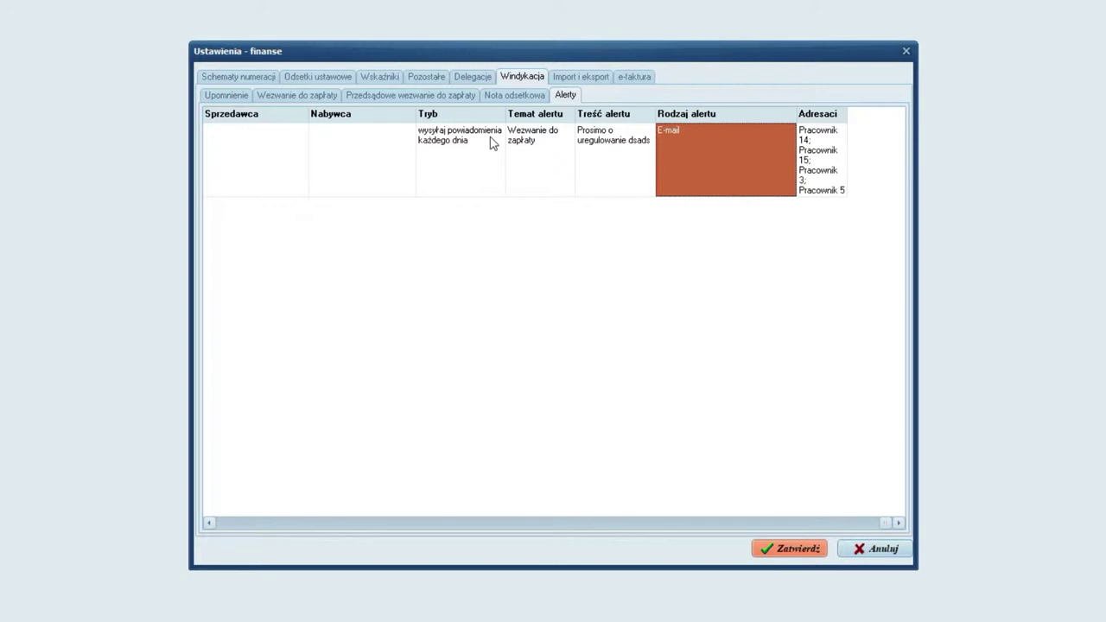
pyautogui.moveTo(848, 113); pyautogui.dragTo(890, 119)
pyautogui.press('Left')
pyautogui.press('Left')
pyautogui.press('Left')
pyautogui.press('Left')
pyautogui.press('Left')
pyautogui.press('Left')
pyautogui.press('Left')
pyautogui.press('Left')
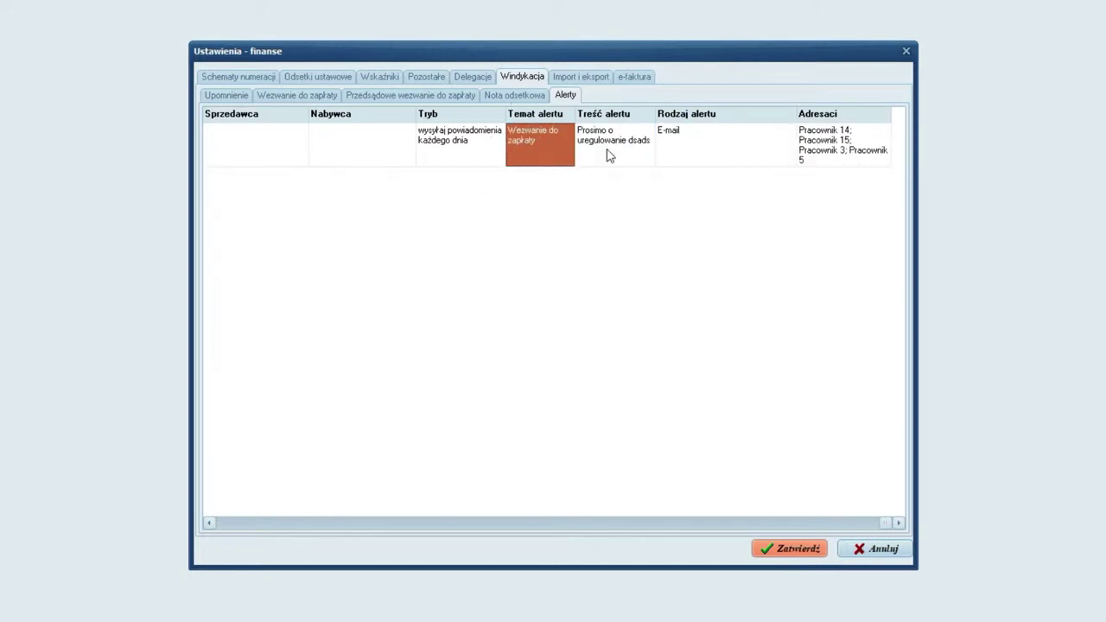
pyautogui.rightClick(266, 166)
pyautogui.click(289, 171)
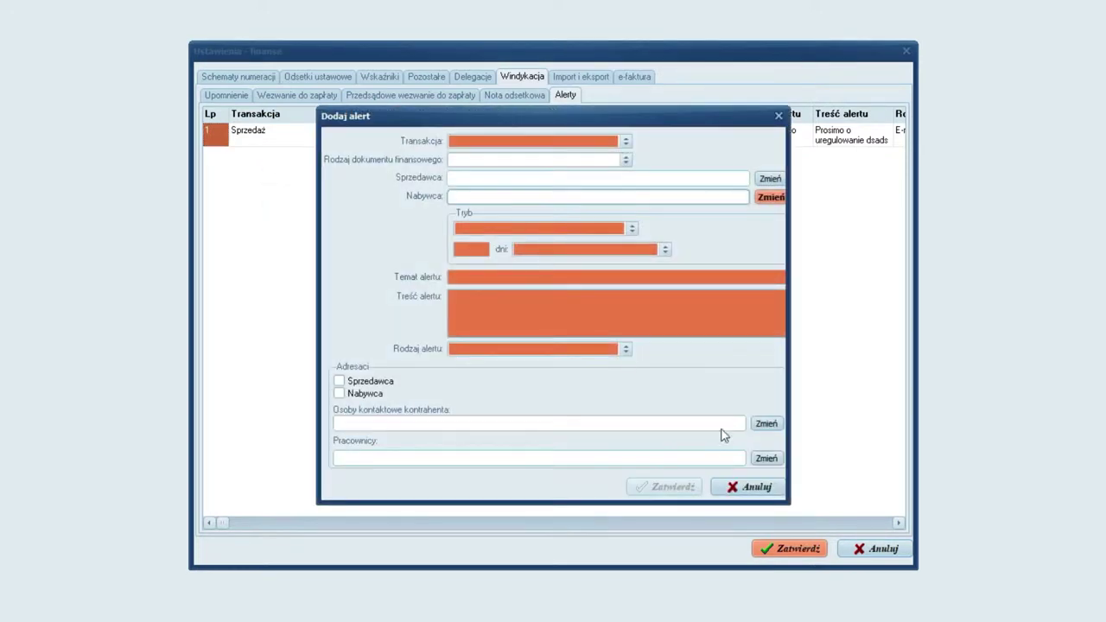
pyautogui.click(748, 487)
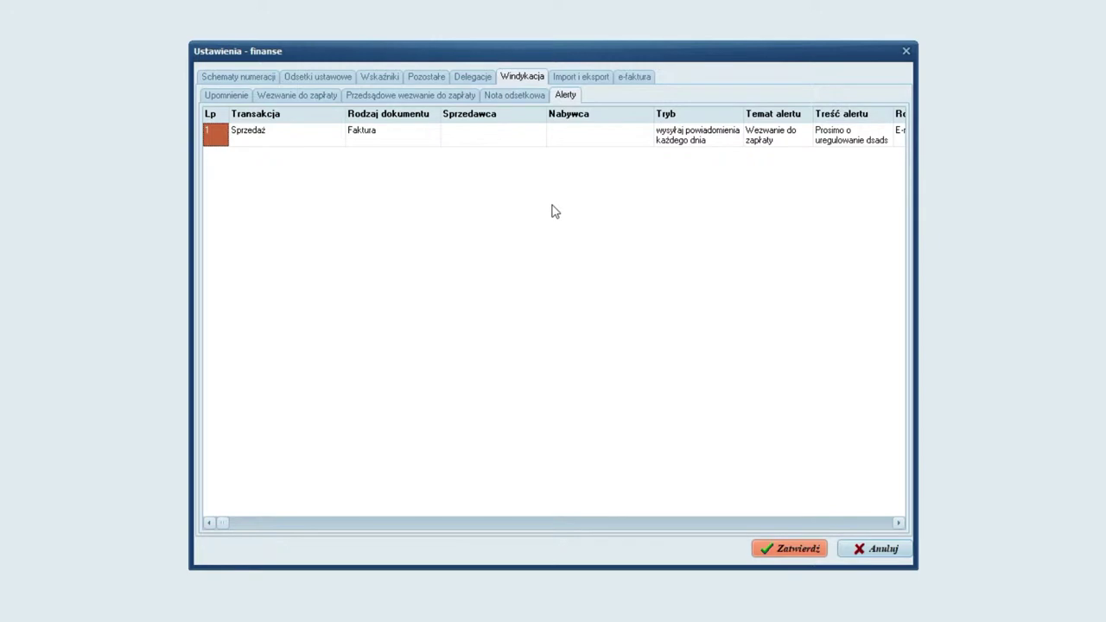
# - Save the finance settings with the new debt collection alert
pyautogui.click(308, 142)
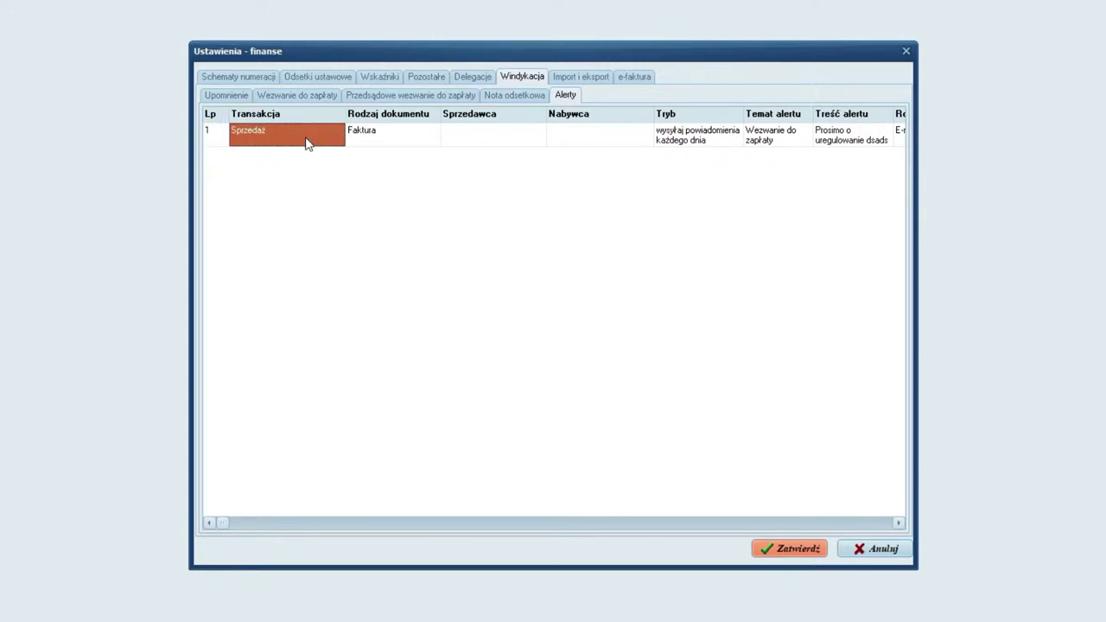
pyautogui.click(789, 547)
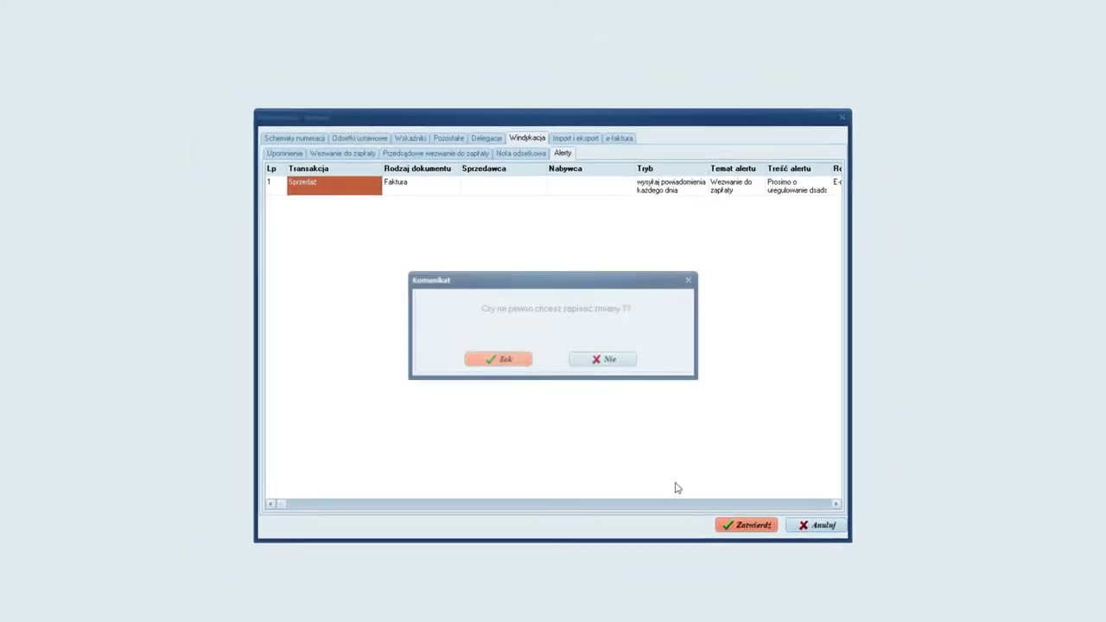
pyautogui.click(481, 365)
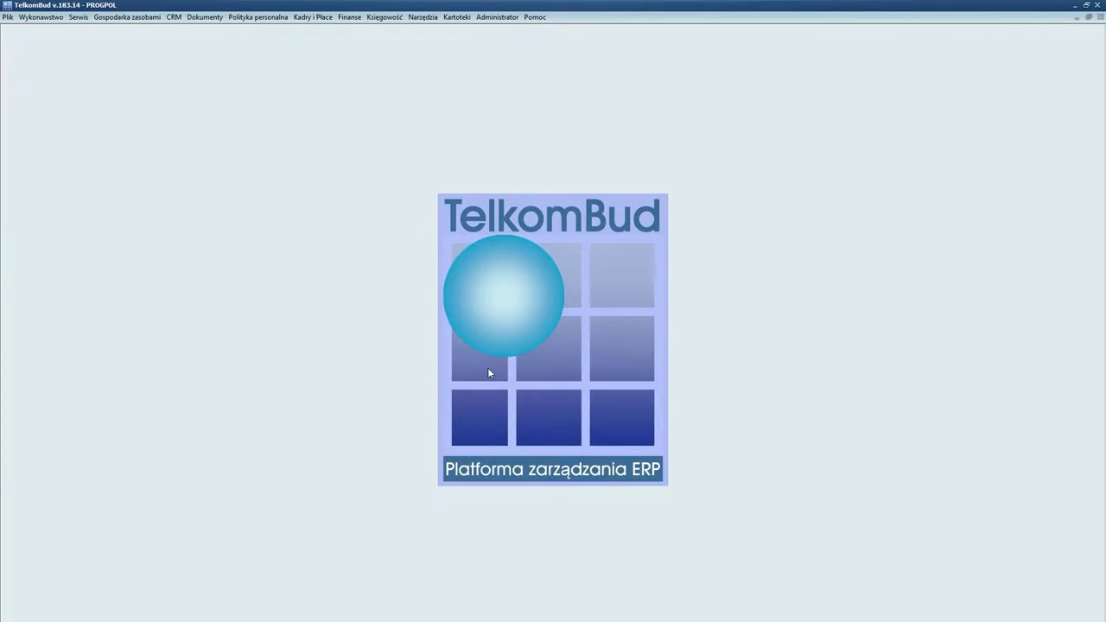
# - Open the sales invoice register (Faktury sprzedaży) showing the unsettled invoices
pyautogui.click(349, 17)
pyautogui.click(363, 30)
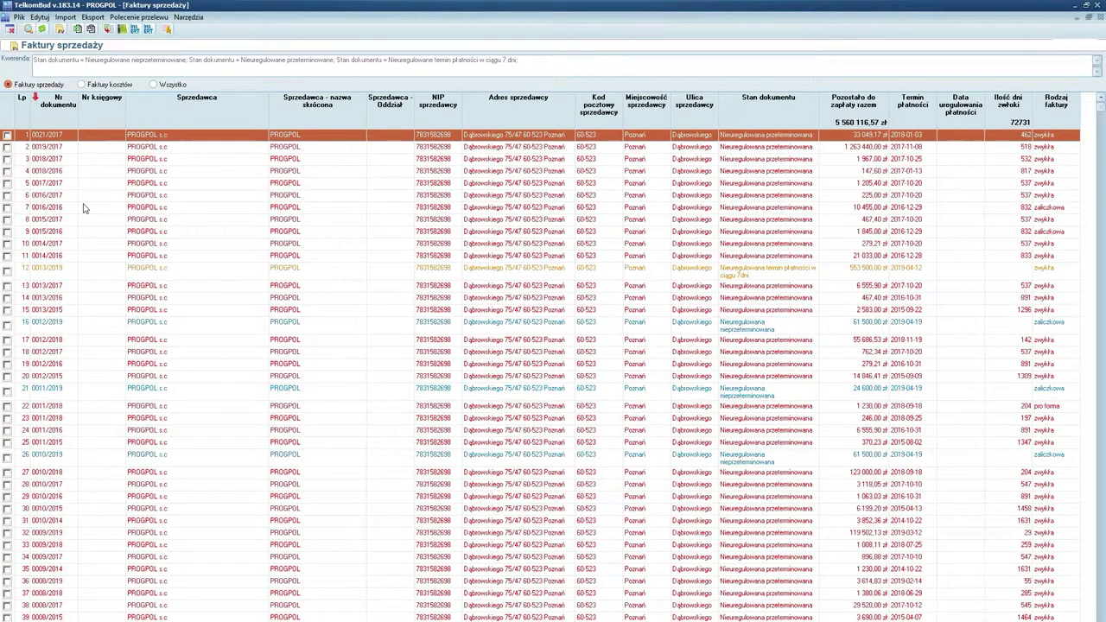
pyautogui.click(84, 208)
pyautogui.click(52, 232)
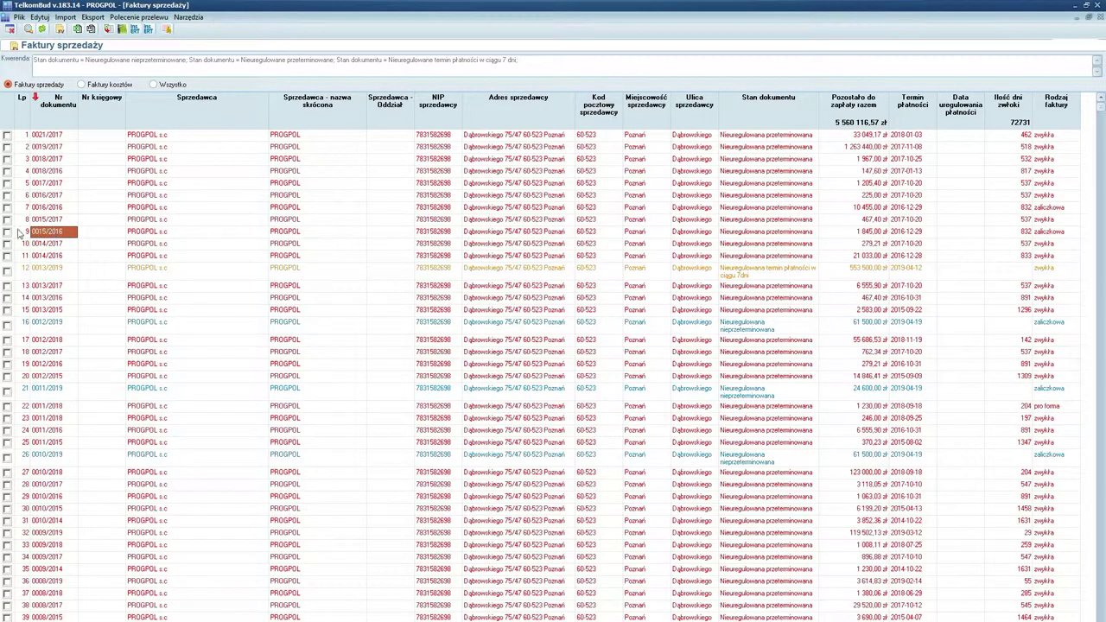
# - Create an interest note (Nota odsetkowa) from sales invoice 0014/2017
pyautogui.click(49, 245)
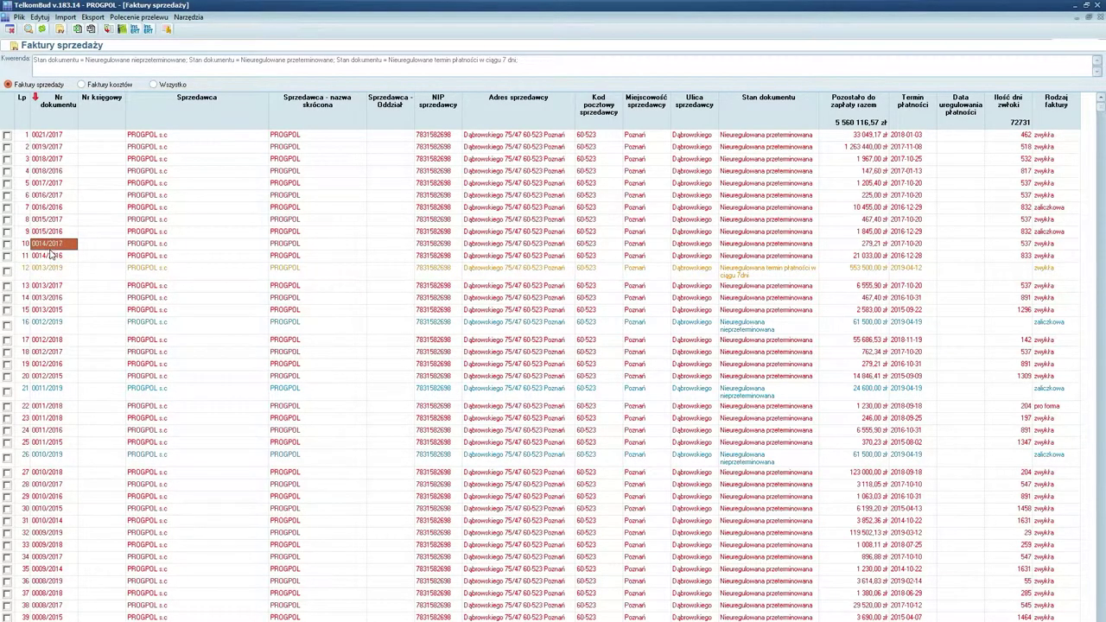
pyautogui.rightClick(49, 245)
pyautogui.moveTo(129, 324)
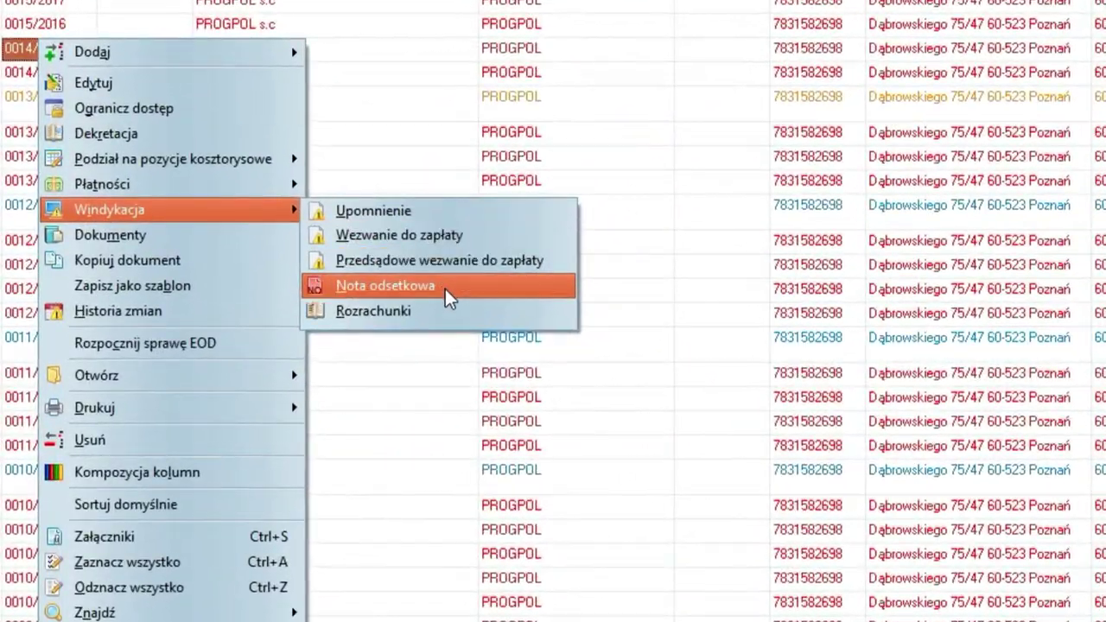
pyautogui.click(445, 291)
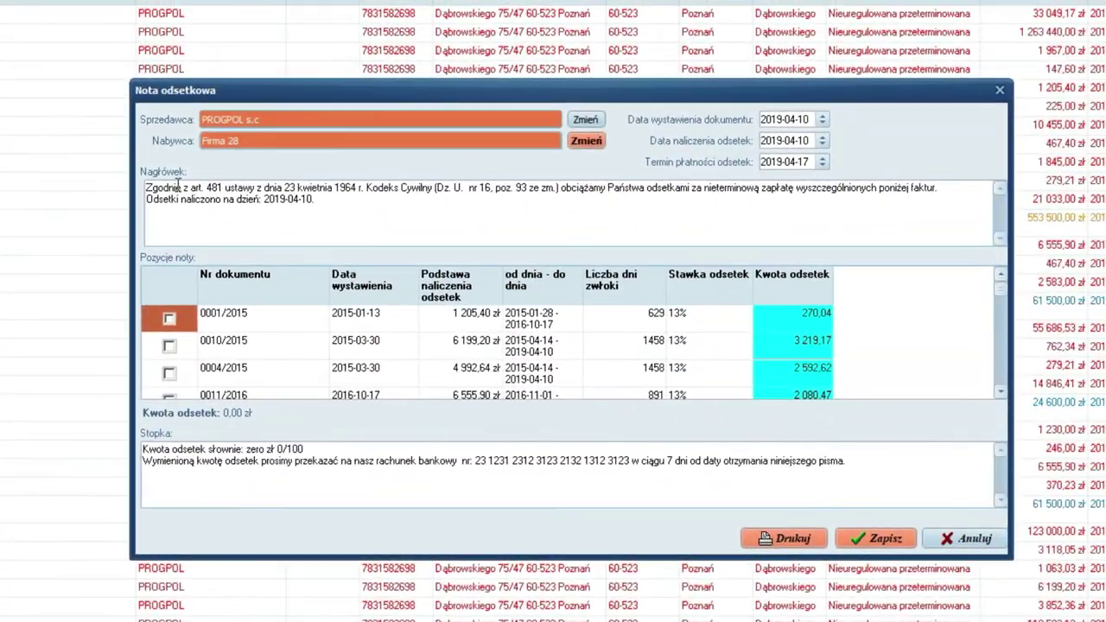
# - Include documents 0001/2015, 0010/2015 and 0004/2015 as items of the interest note for Firma 28
pyautogui.click(707, 326)
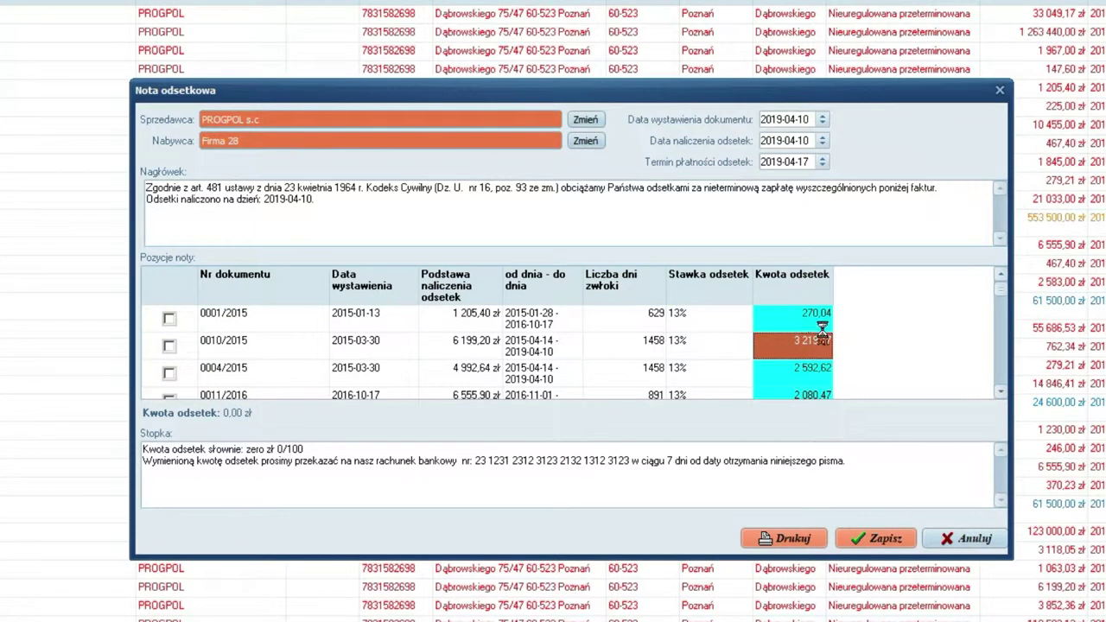
pyautogui.click(171, 326)
pyautogui.click(168, 345)
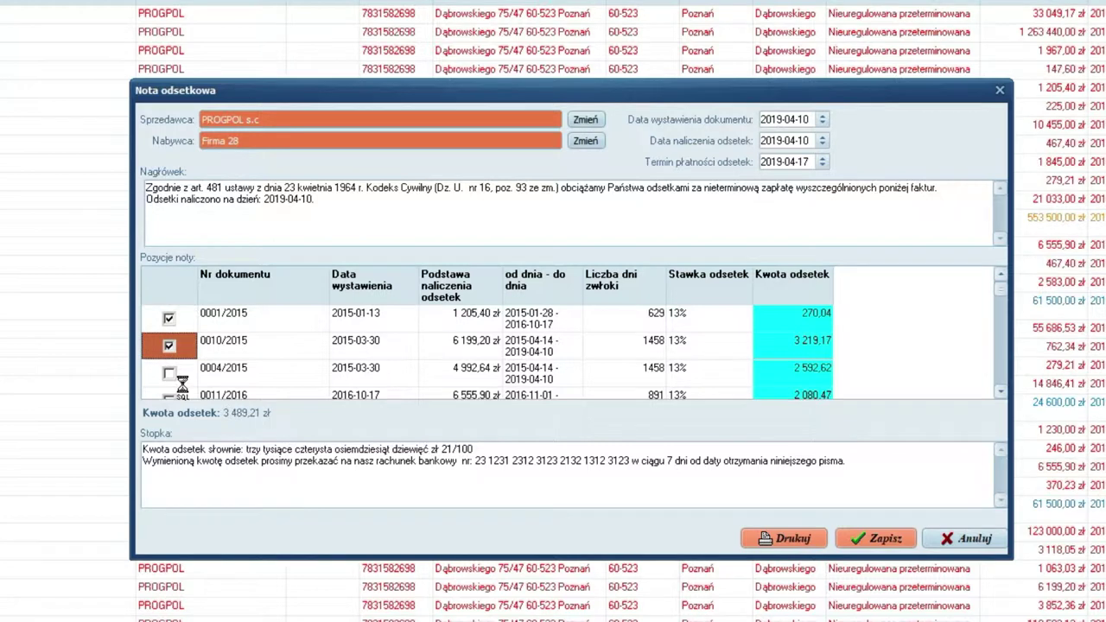
pyautogui.click(168, 373)
pyautogui.scroll(-2, 417, 354)
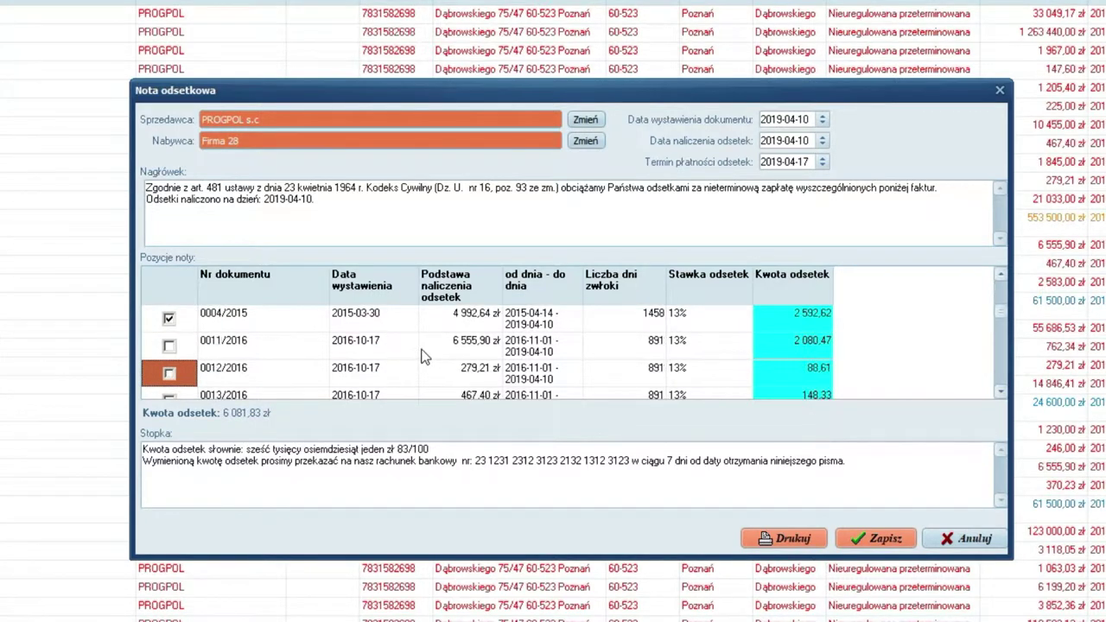
pyautogui.scroll(4, 413, 353)
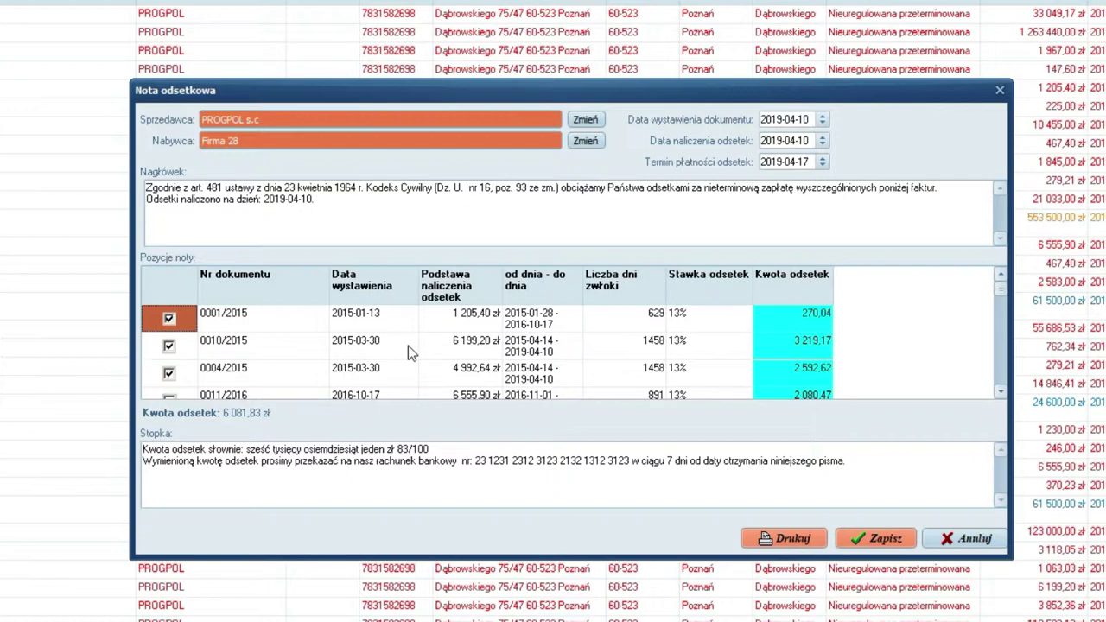
# - Print the interest note for Firma 28, review the whole PDF page and save the note
pyautogui.click(789, 539)
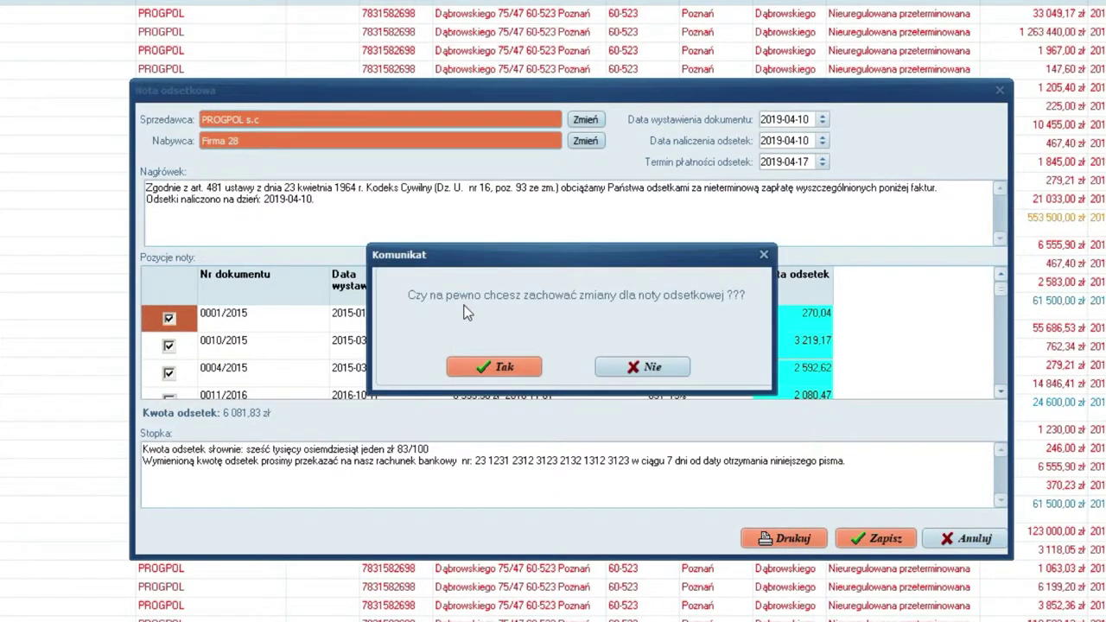
pyautogui.click(505, 370)
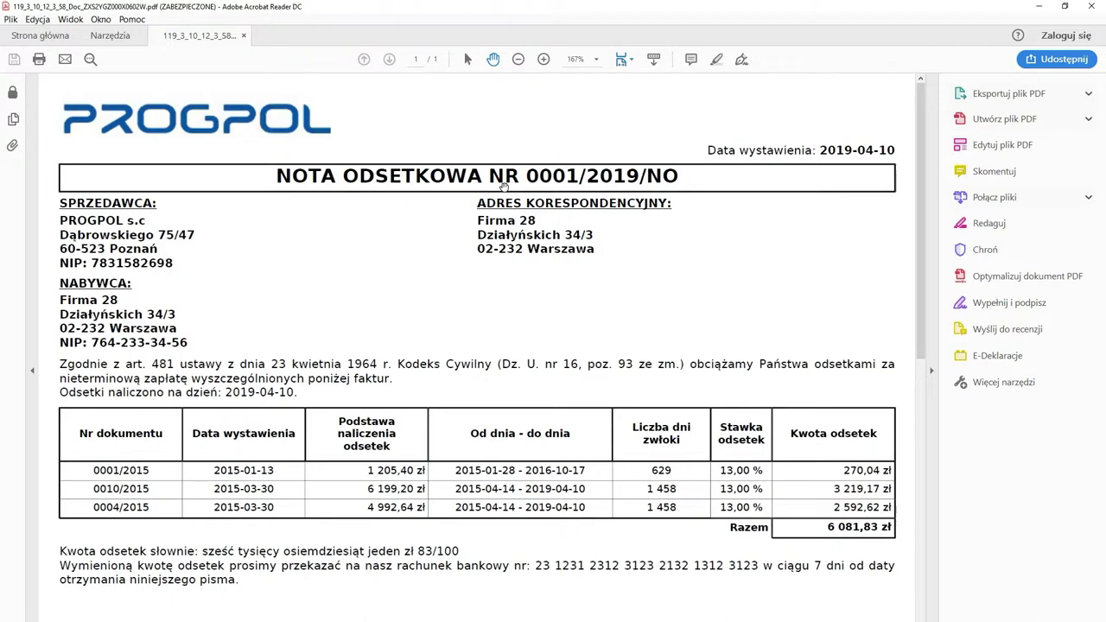
pyautogui.click(518, 59)
pyautogui.click(519, 59)
pyautogui.click(519, 59)
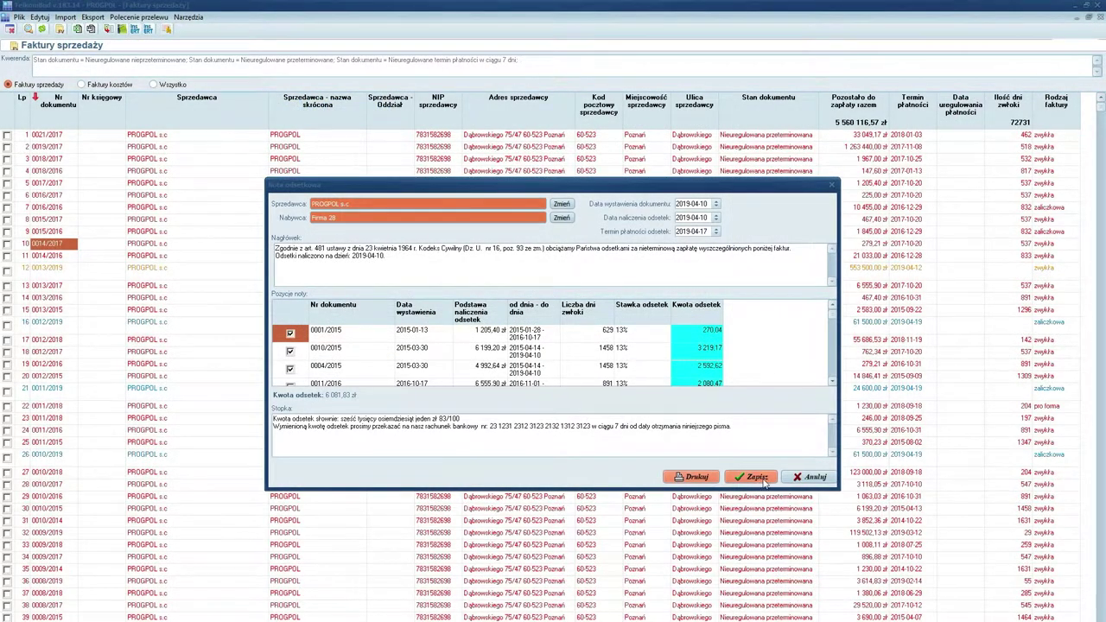
pyautogui.click(756, 477)
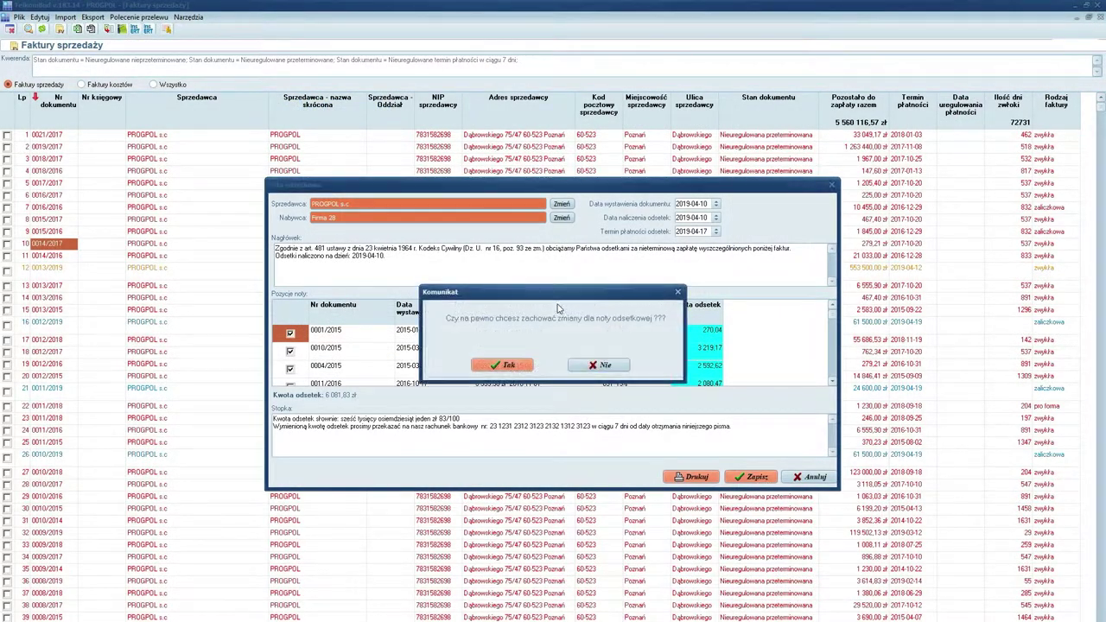
pyautogui.click(516, 363)
pyautogui.rightClick(69, 223)
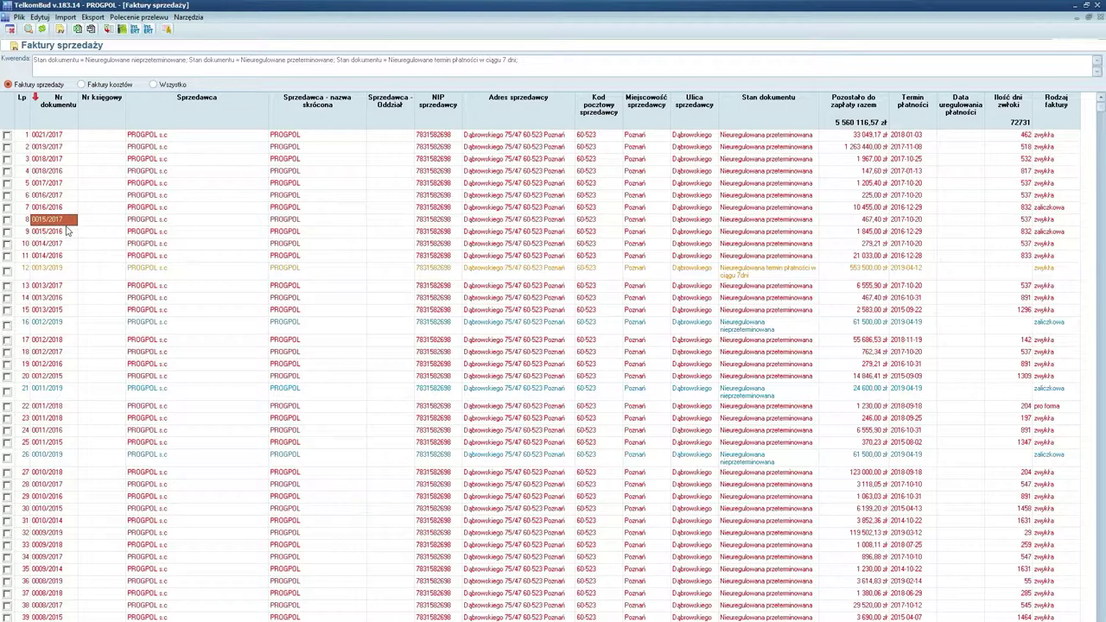
pyautogui.moveTo(152, 313)
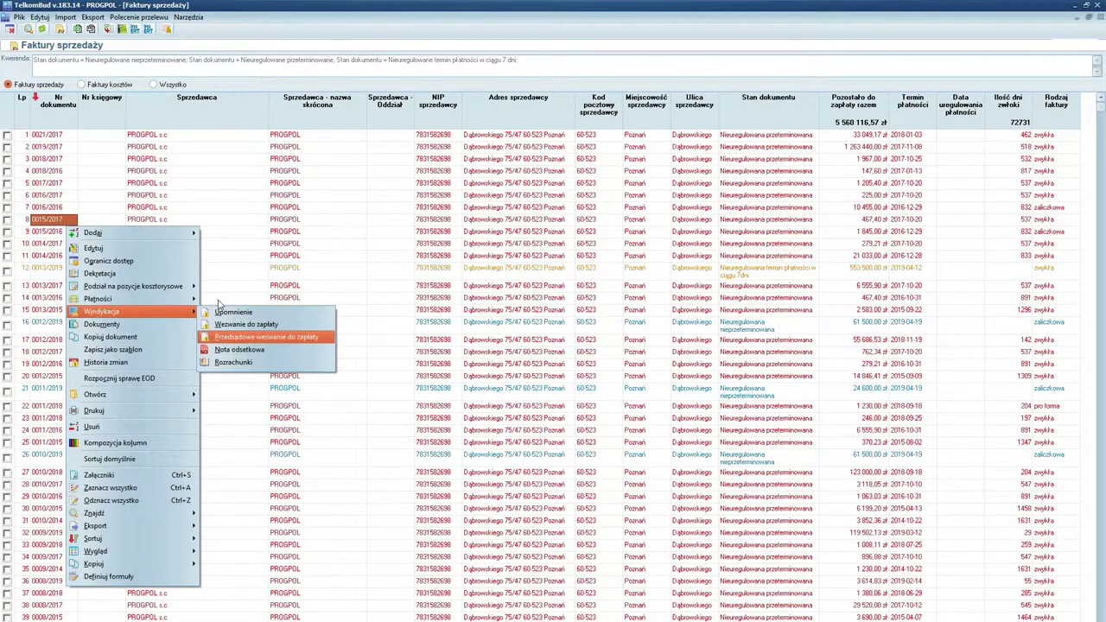
pyautogui.click(142, 195)
pyautogui.click(142, 195)
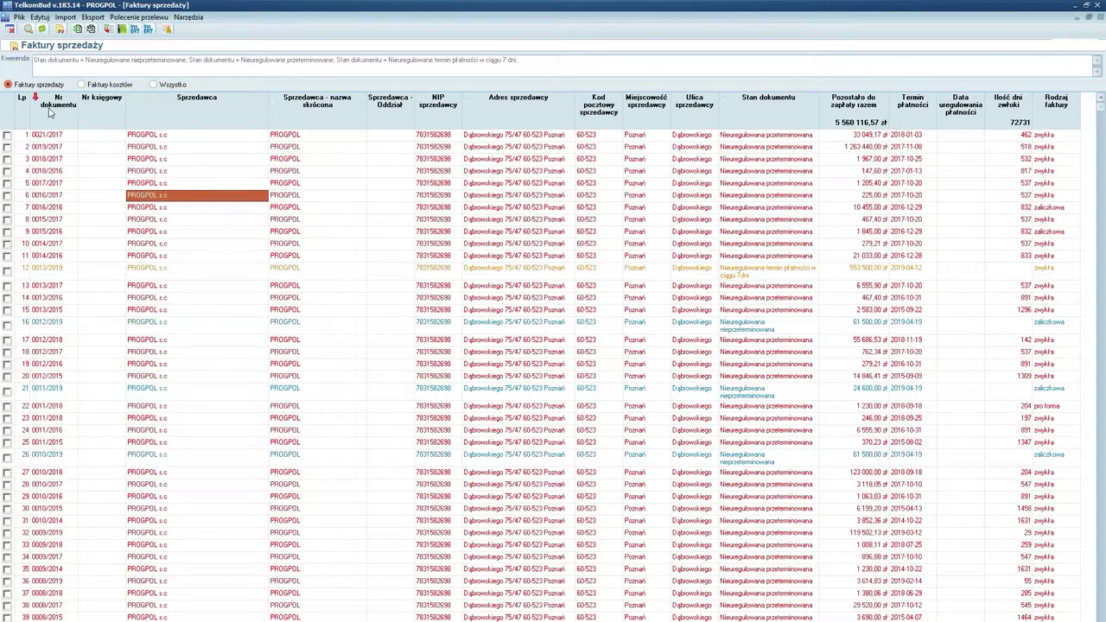
# - Leave the sales invoices for the interest notes register (Noty odsetkowe) and view its cost notes and sales notes
pyautogui.click(9, 29)
pyautogui.click(354, 17)
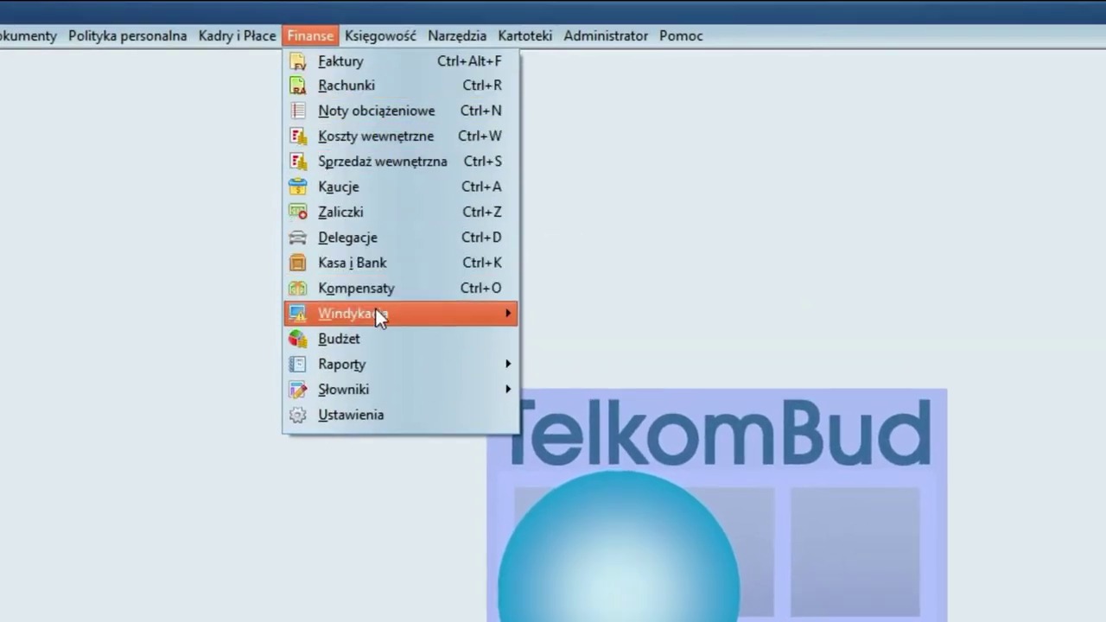
pyautogui.moveTo(380, 312)
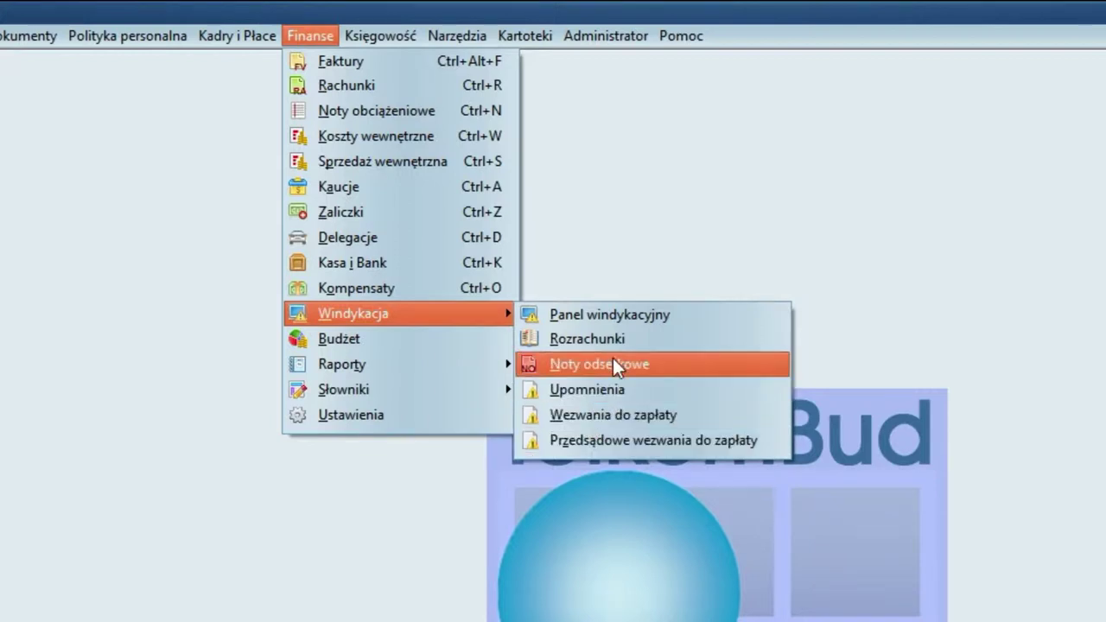
pyautogui.click(606, 366)
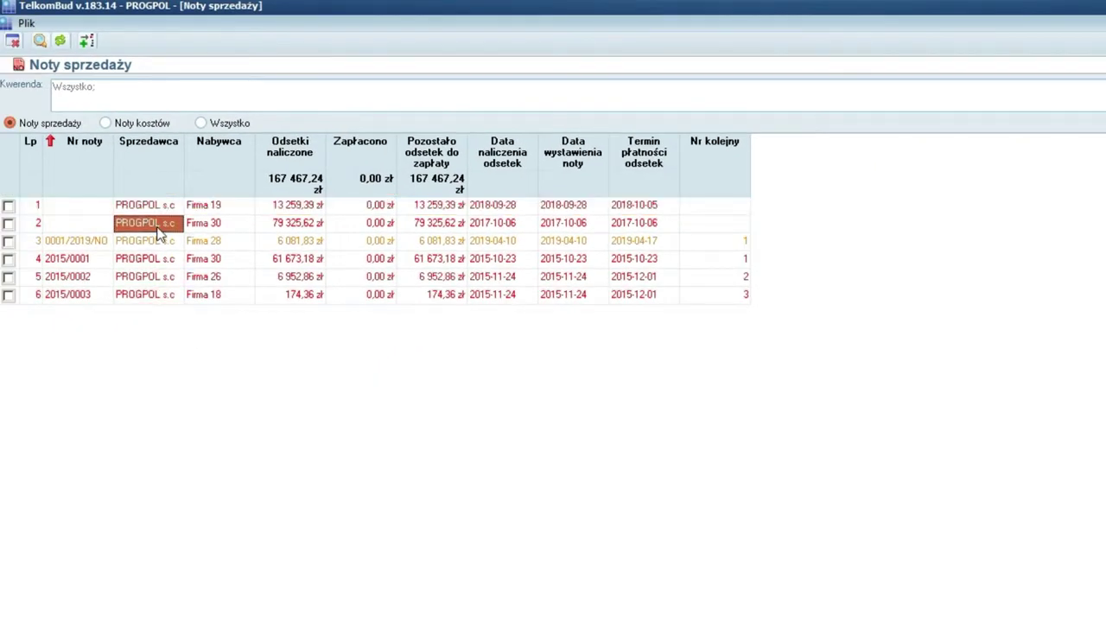
pyautogui.click(108, 125)
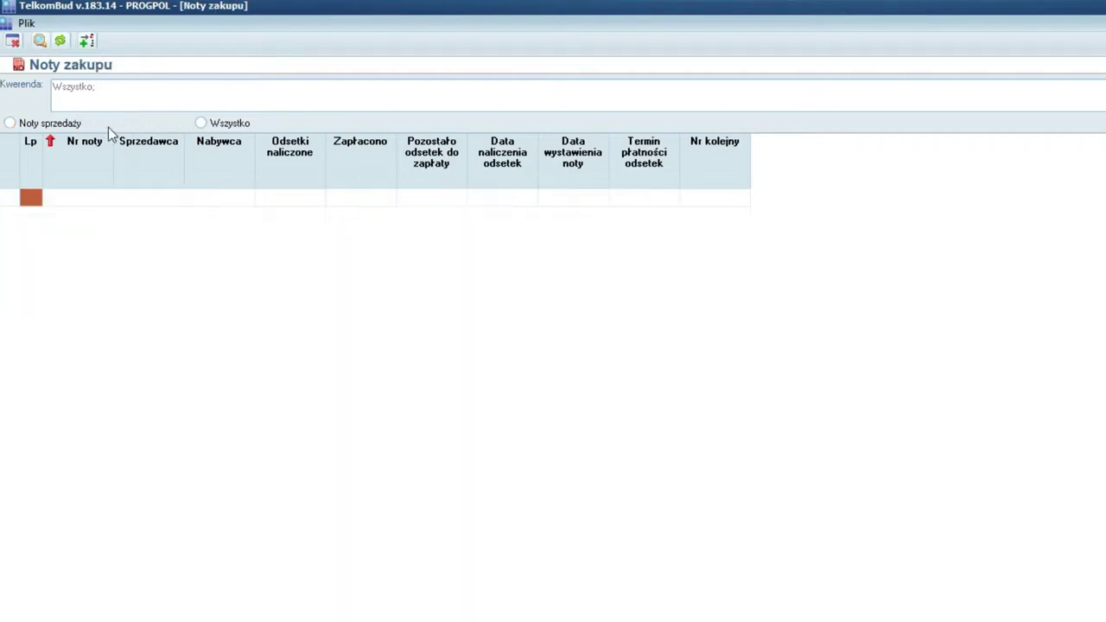
pyautogui.click(53, 126)
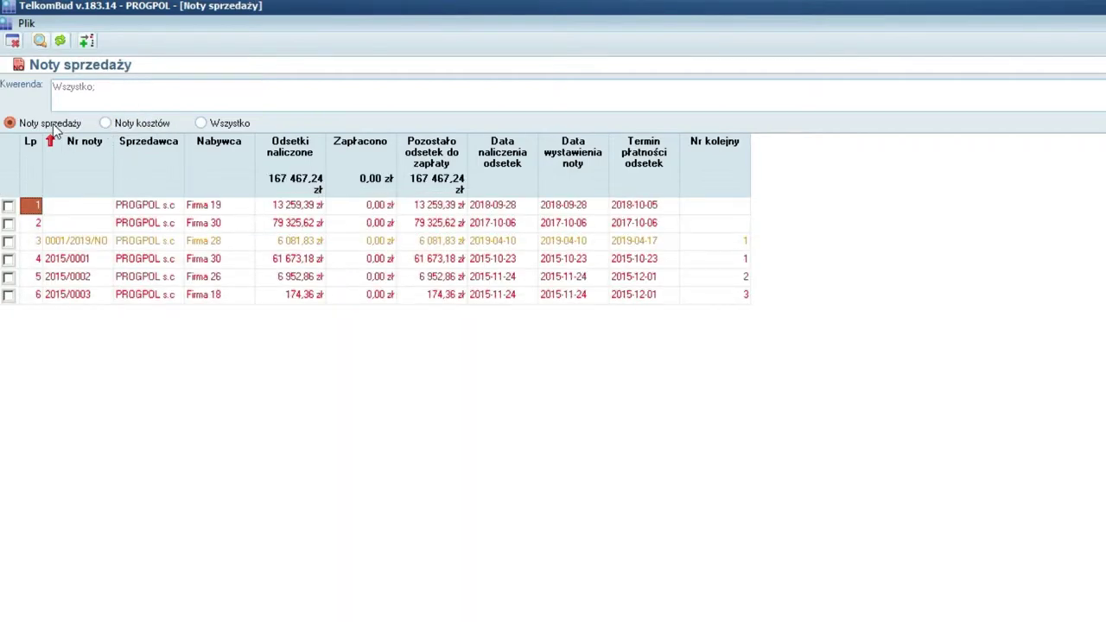
# - Print interest note 2015/0002 and close its PDF after viewing it
pyautogui.rightClick(89, 277)
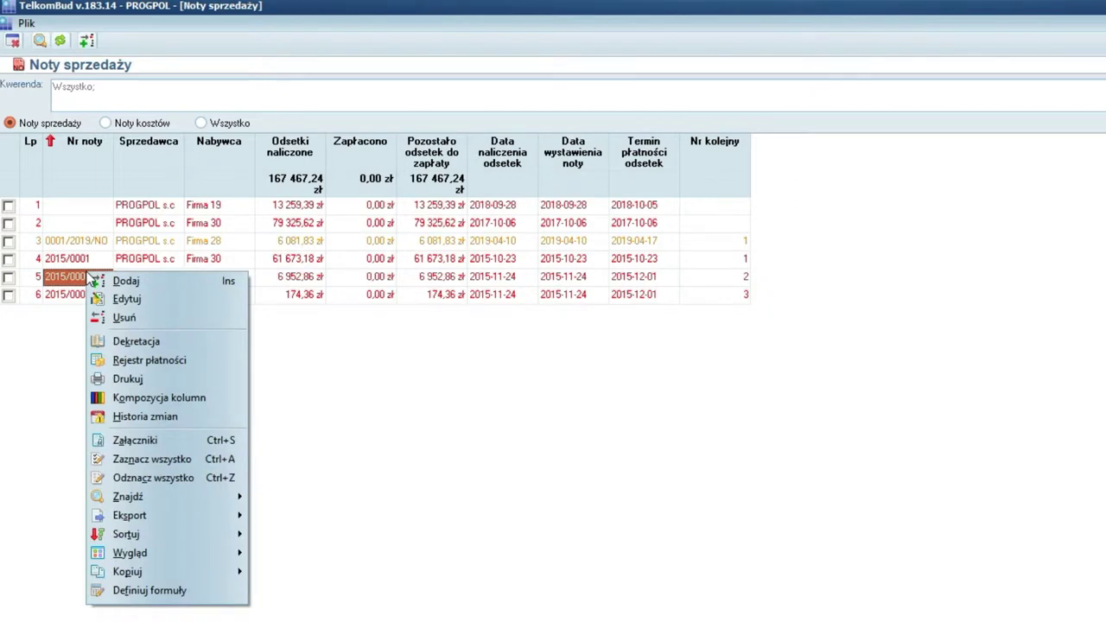
pyautogui.click(136, 379)
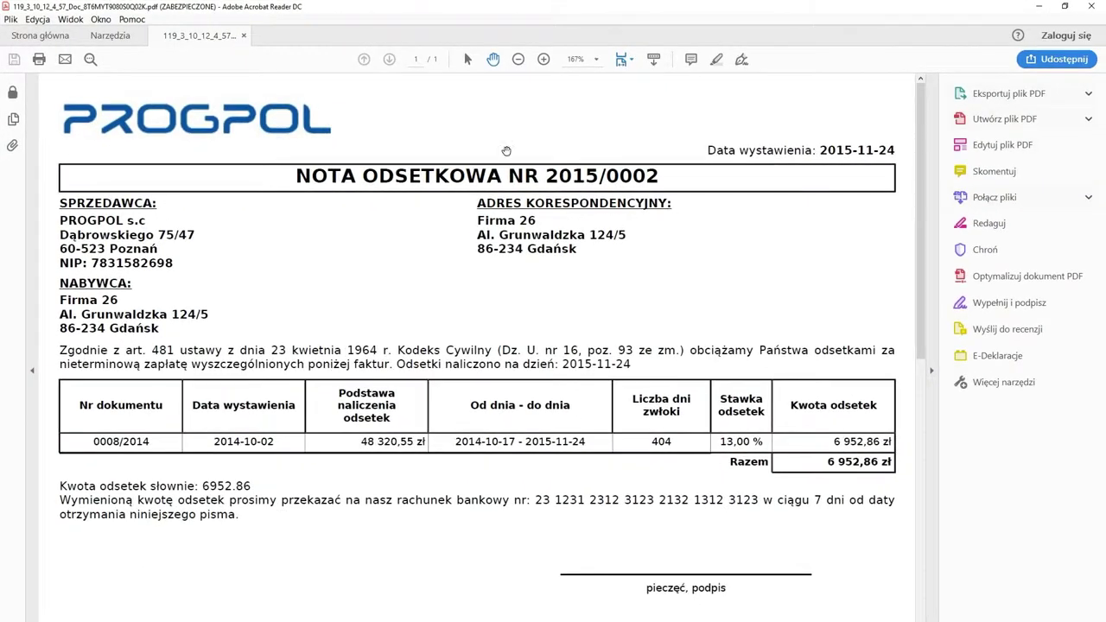
pyautogui.click(1093, 6)
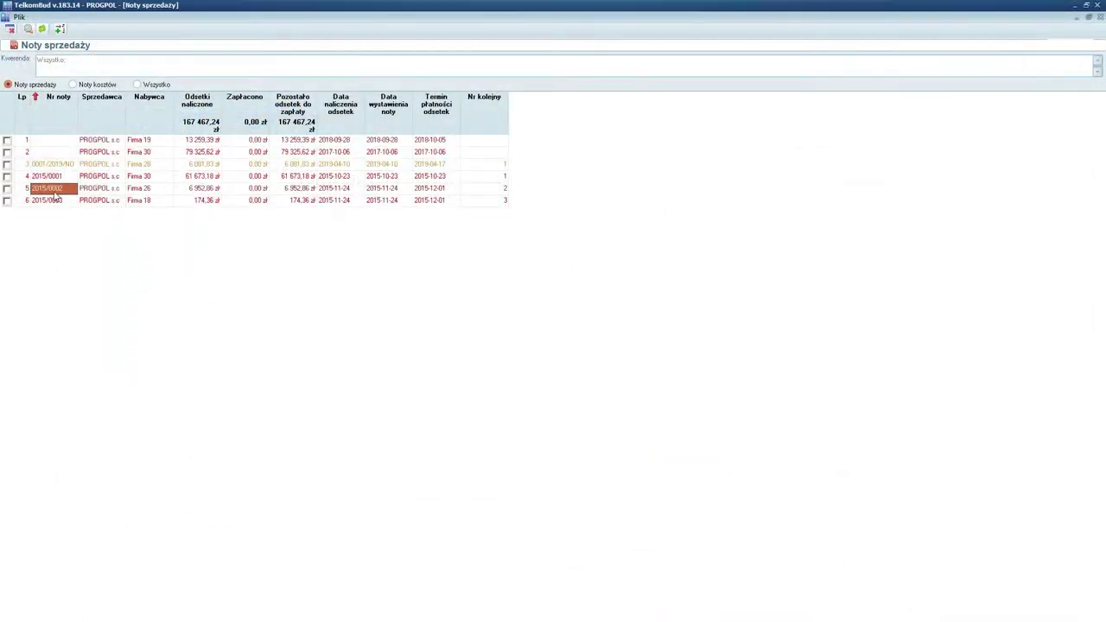
# - Register a transfer payment (Przelew) of 6 952,86 zł dated 2019-04-10 for interest note 2015/0002
pyautogui.rightClick(54, 193)
pyautogui.click(74, 252)
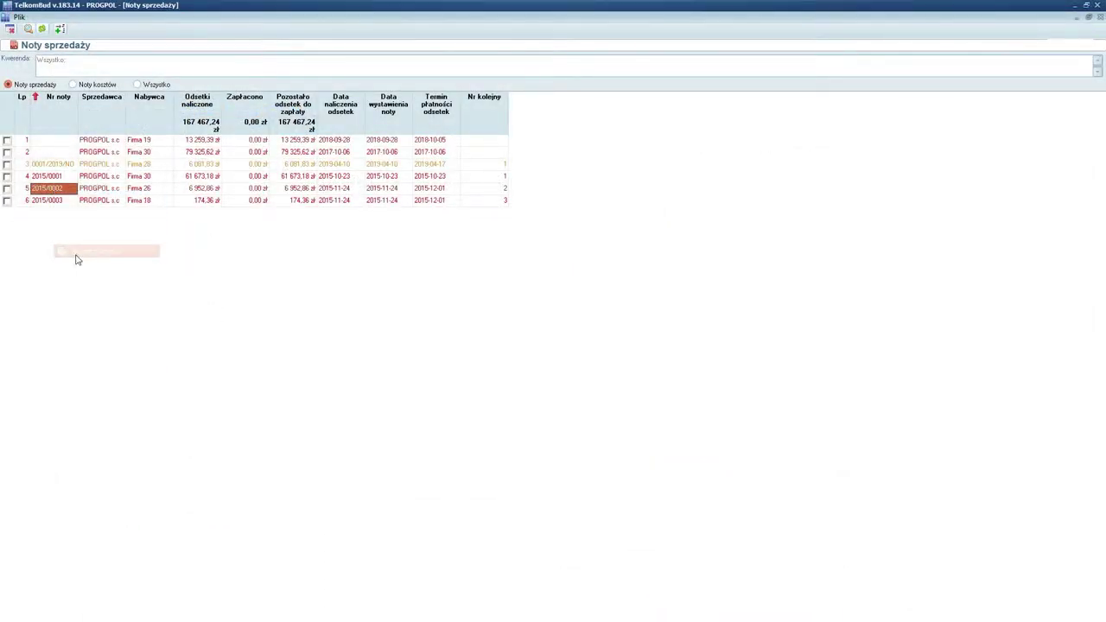
pyautogui.rightClick(304, 359)
pyautogui.click(329, 365)
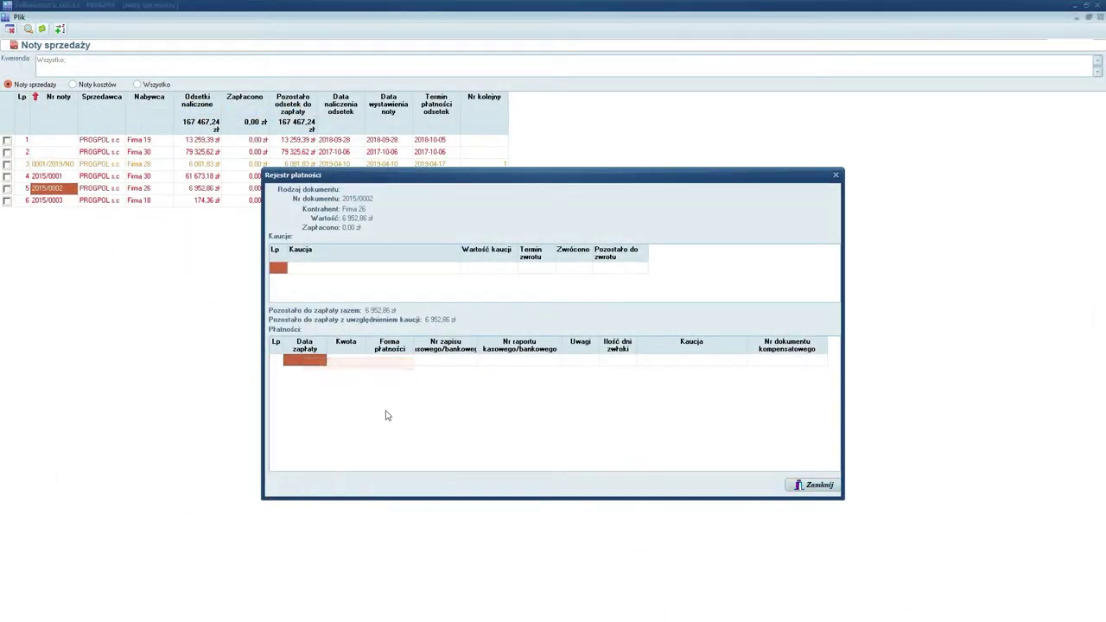
pyautogui.click(517, 186)
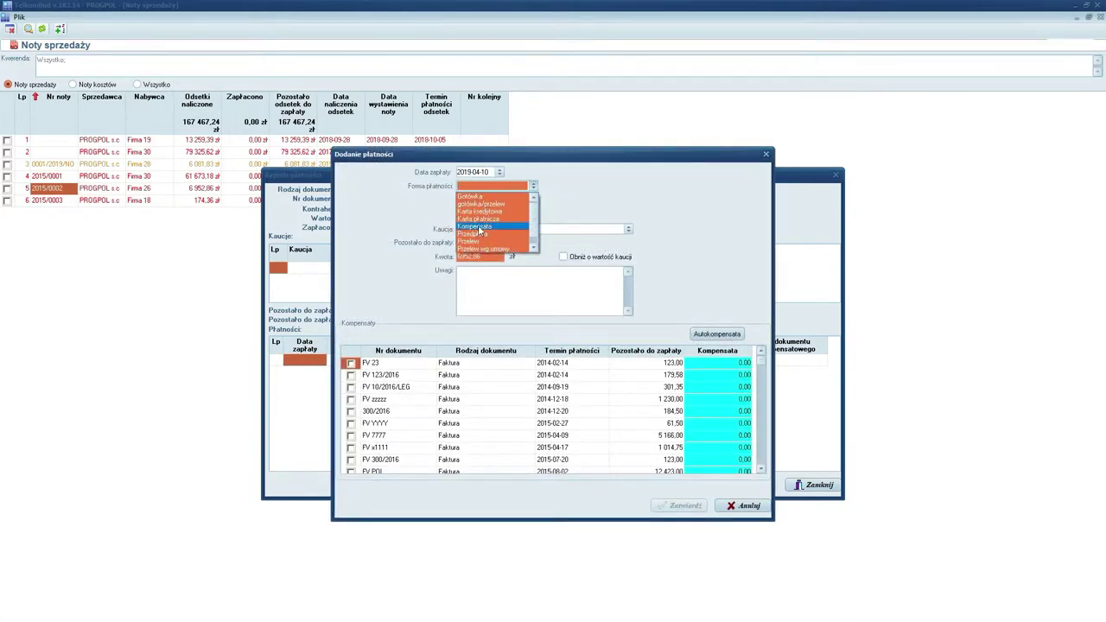
pyautogui.click(499, 238)
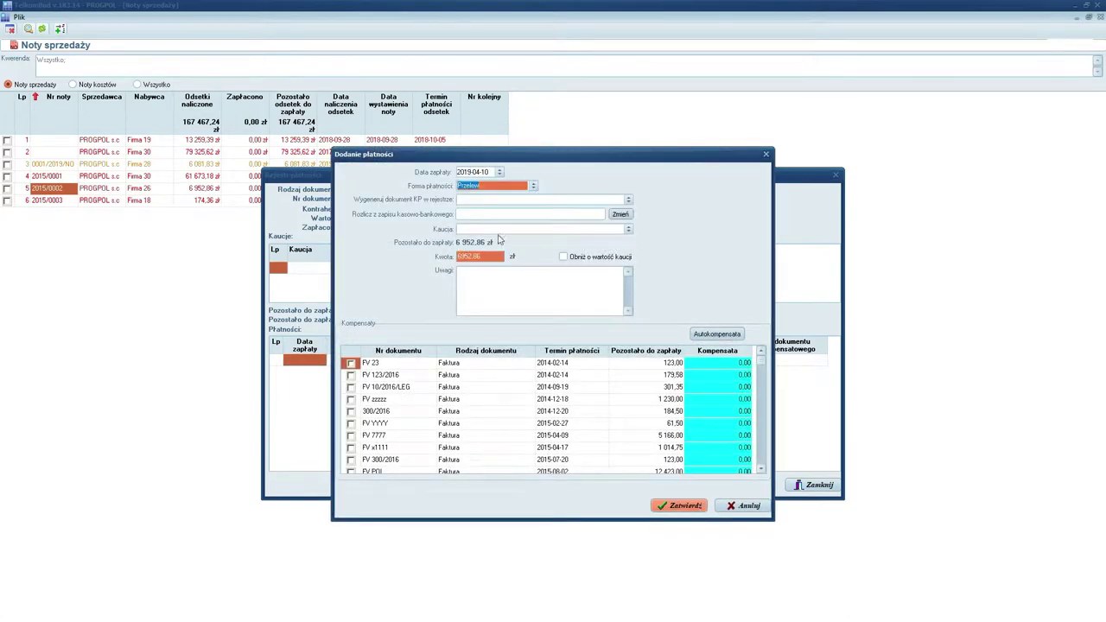
pyautogui.click(681, 506)
pyautogui.click(501, 364)
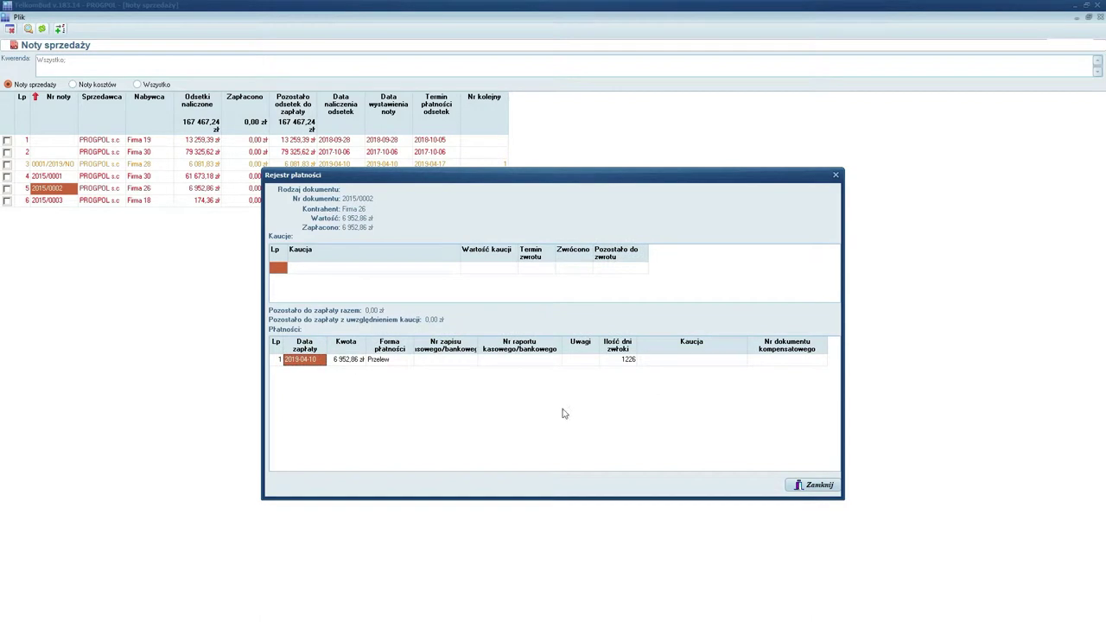
pyautogui.click(811, 484)
# - Check the buyer, charged interest and paid amount in the row of interest note 2015/0002
pyautogui.click(147, 189)
pyautogui.click(189, 187)
pyautogui.click(256, 195)
pyautogui.rightClick(190, 191)
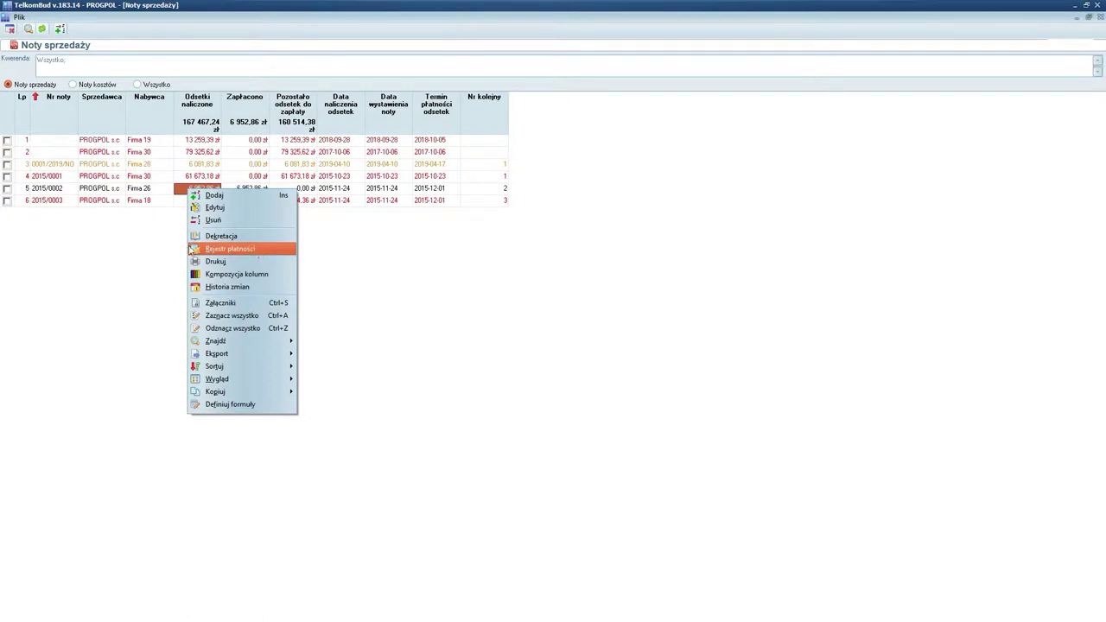
pyautogui.click(53, 192)
pyautogui.click(108, 193)
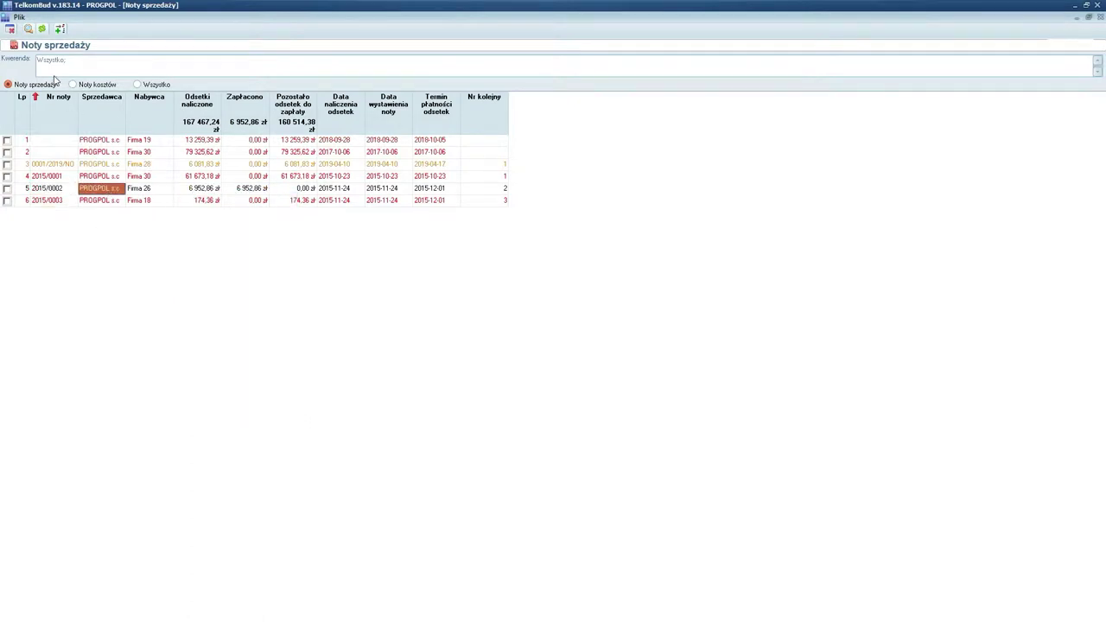
# - Try the Nieuregulowane nieprzeterminowane and Nieuregulowane przeterminowane status criteria in the note search, clear both and apply it
pyautogui.click(29, 29)
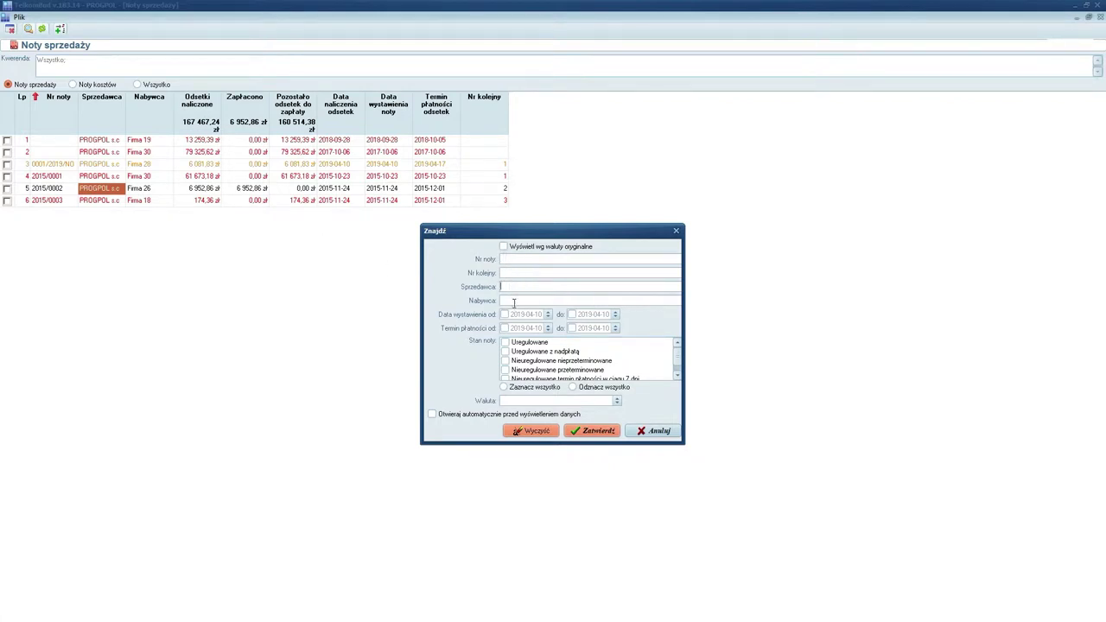
pyautogui.click(507, 360)
pyautogui.click(509, 370)
pyautogui.click(510, 360)
pyautogui.click(510, 370)
pyautogui.click(596, 430)
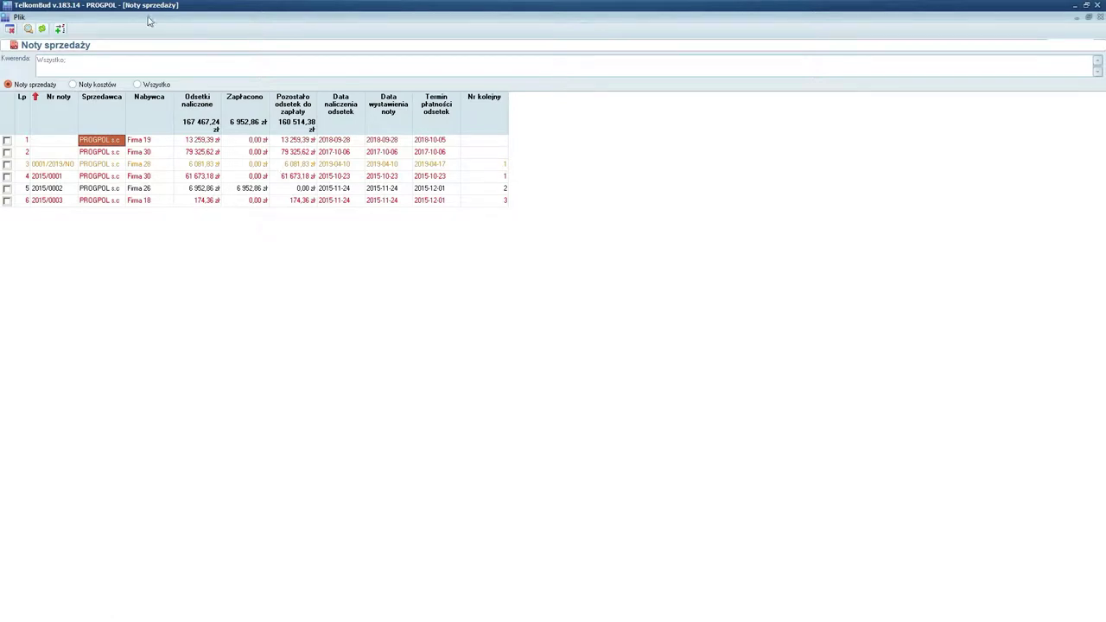
# - Close the interest notes register and open the payment demands register (Wezwania do zapłaty)
pyautogui.click(9, 28)
pyautogui.click(350, 18)
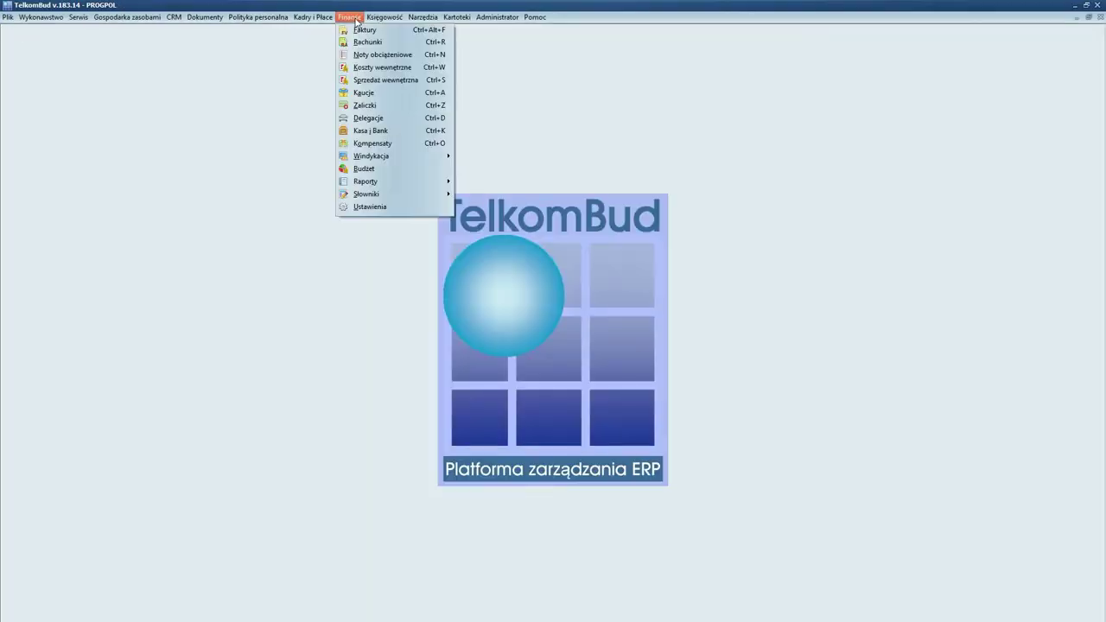
pyautogui.moveTo(386, 157)
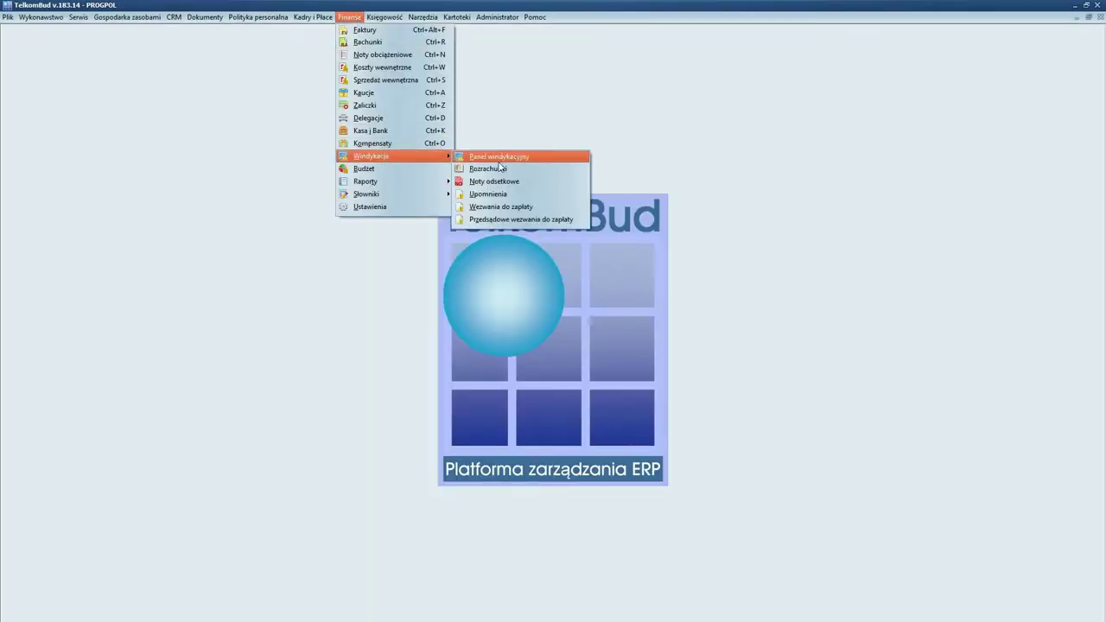
pyautogui.click(509, 206)
# - Print the payment demand dated 2015-11-24 for Firma 22, review its full page and close the register
pyautogui.moveTo(56, 161); pyautogui.dragTo(52, 126)
pyautogui.rightClick(52, 126)
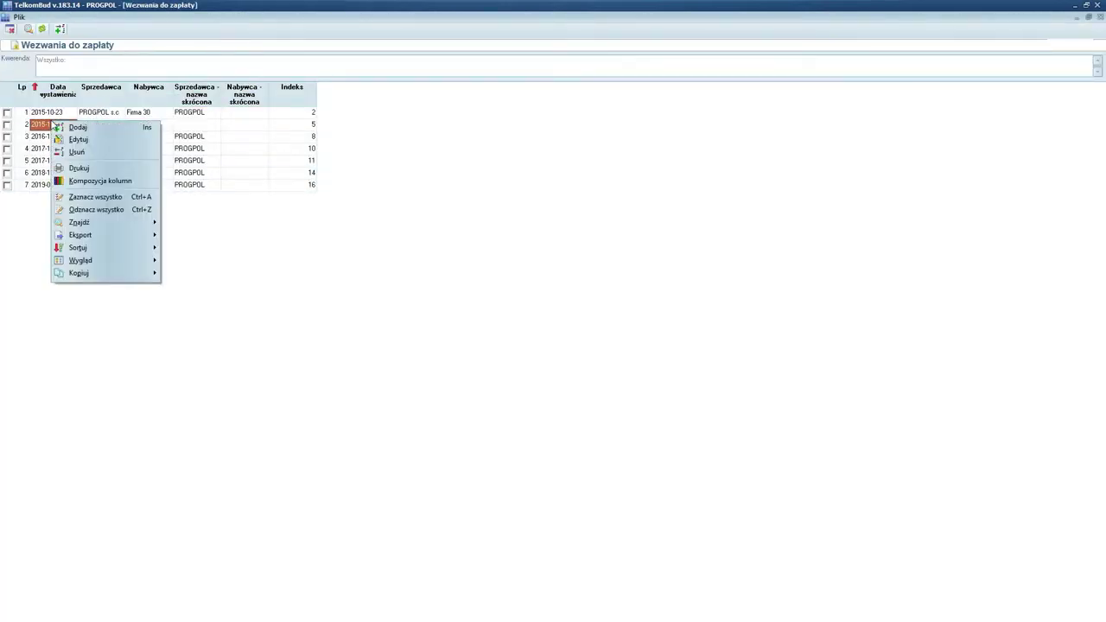
pyautogui.click(86, 167)
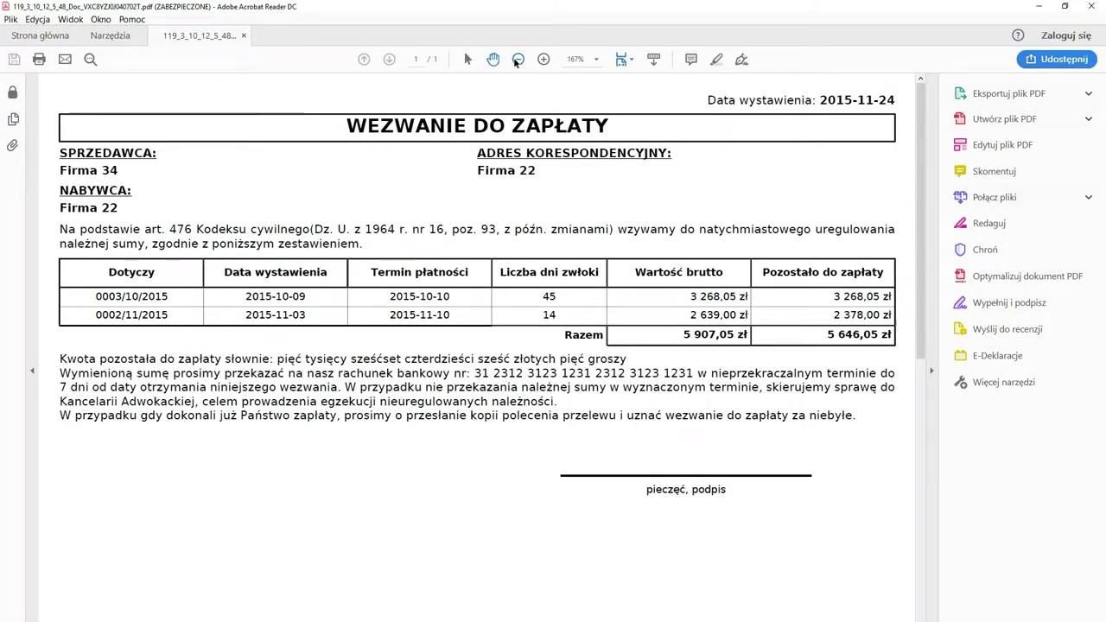
pyautogui.click(518, 60)
pyautogui.click(517, 60)
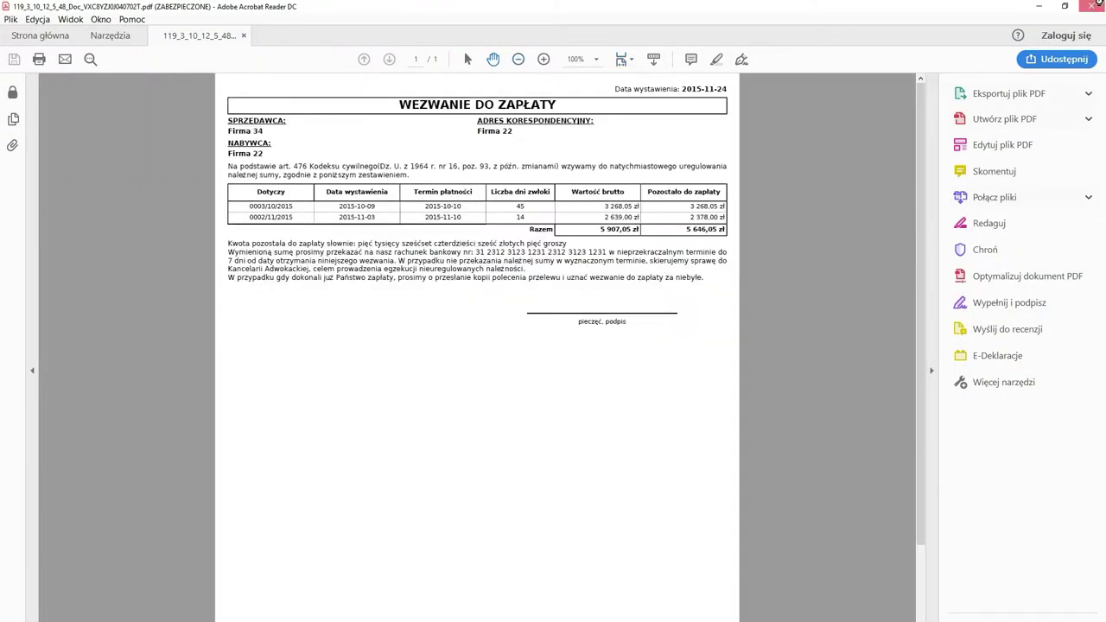
pyautogui.click(1090, 6)
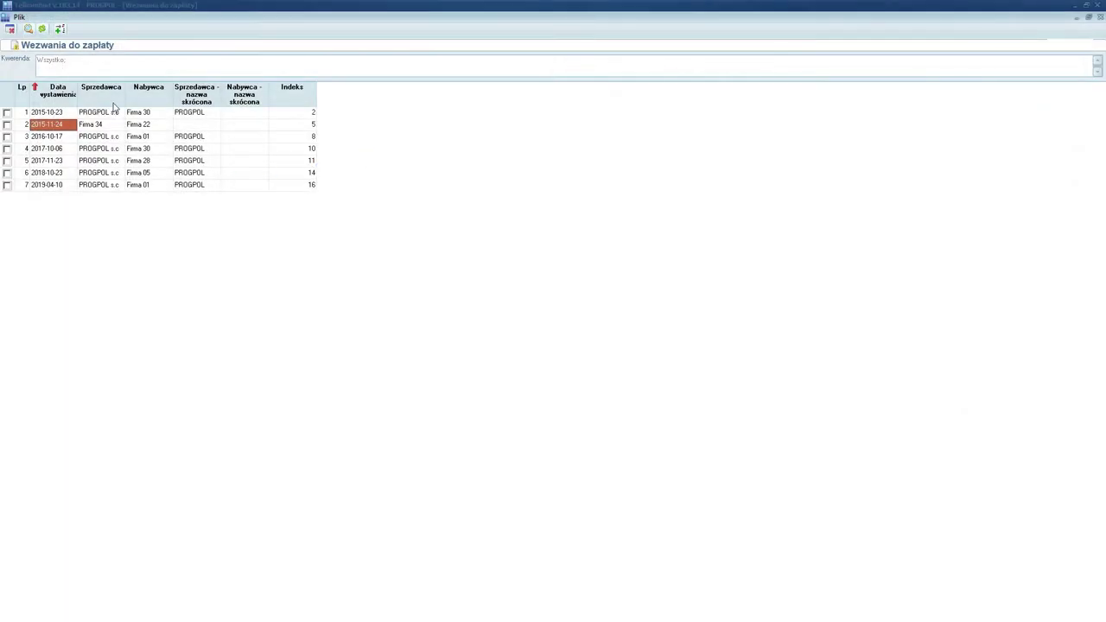
pyautogui.click(10, 29)
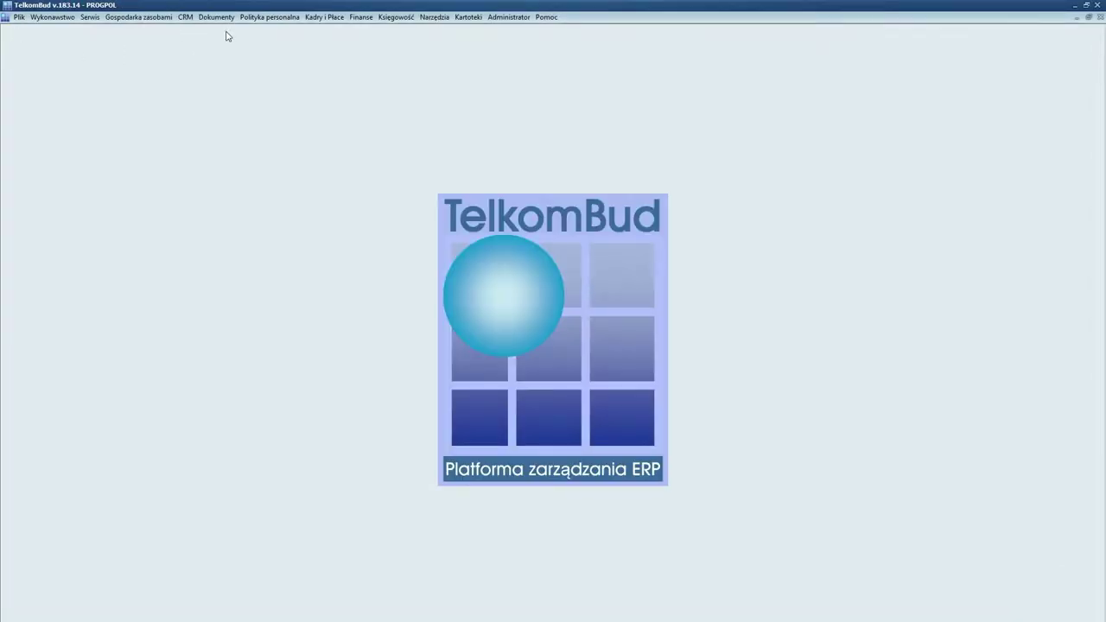
# - Open the debt collection panel (Panel windykacyjny)
pyautogui.click(343, 18)
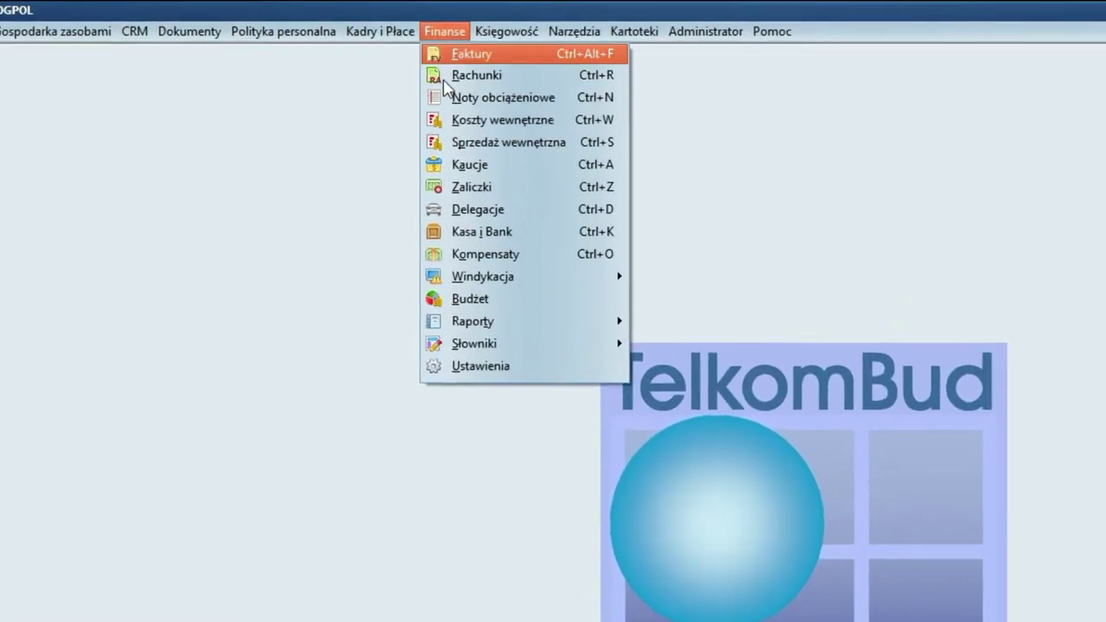
pyautogui.moveTo(522, 313)
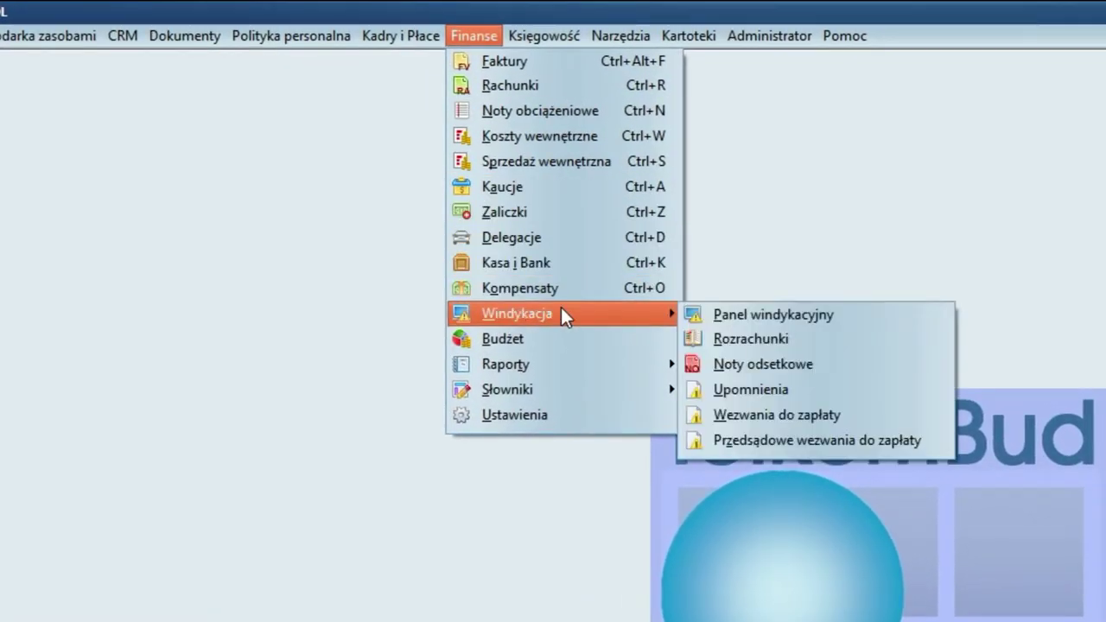
pyautogui.click(789, 313)
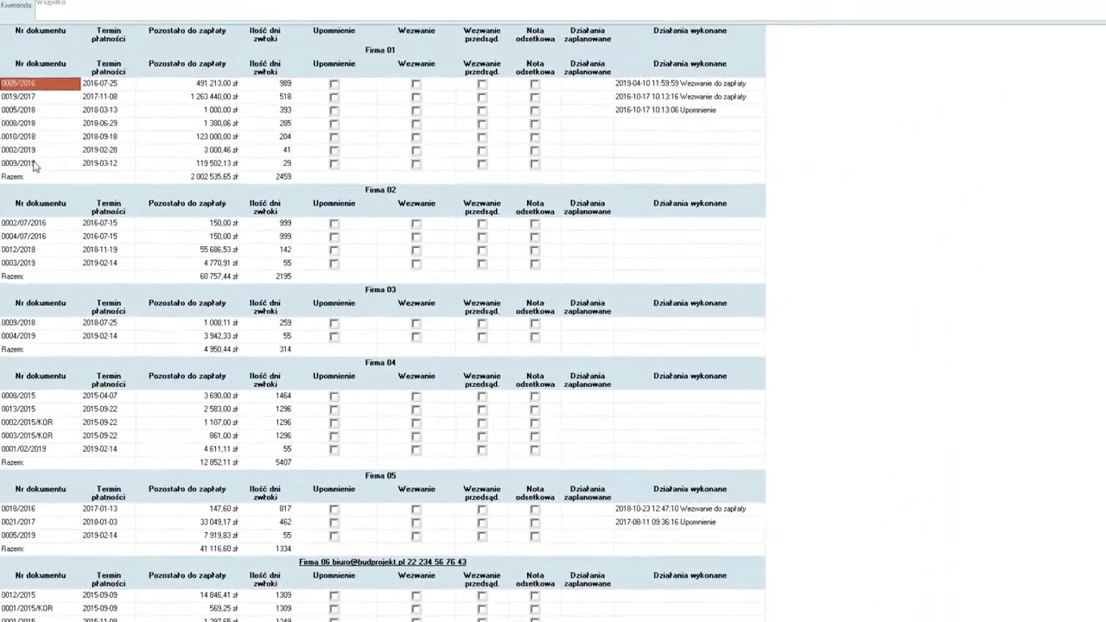
# - Examine the overdue documents of Firma 01, including the days of delay and the available collection action columns
pyautogui.press('Right')
pyautogui.press('Right')
pyautogui.press('Right')
pyautogui.press('Down')
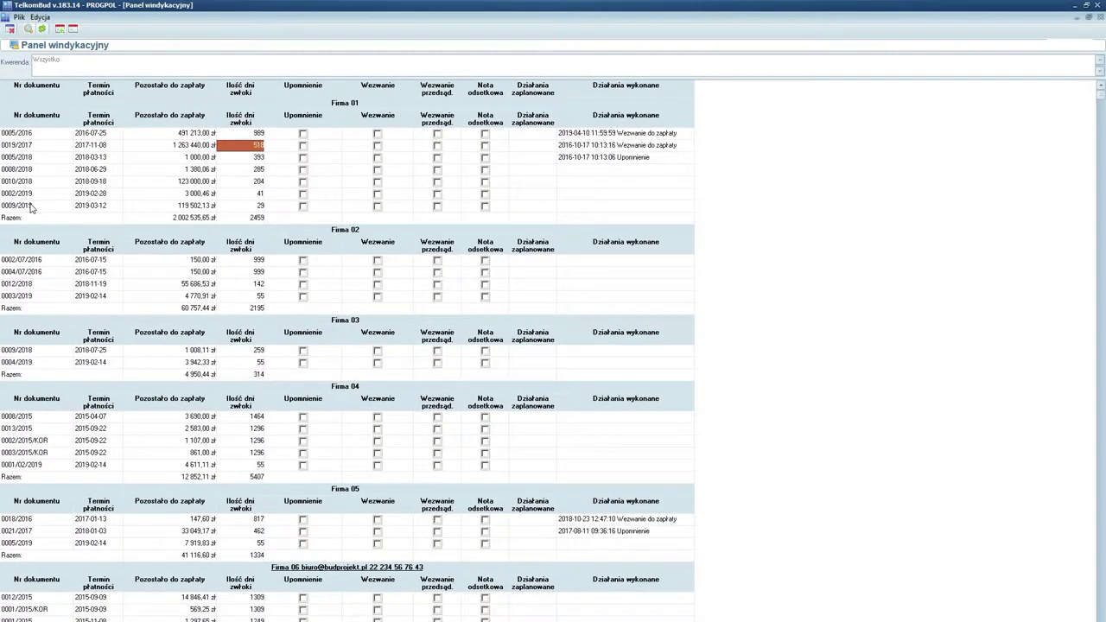
pyautogui.press('Down')
pyautogui.press('Down')
pyautogui.press('Right')
pyautogui.press('Right')
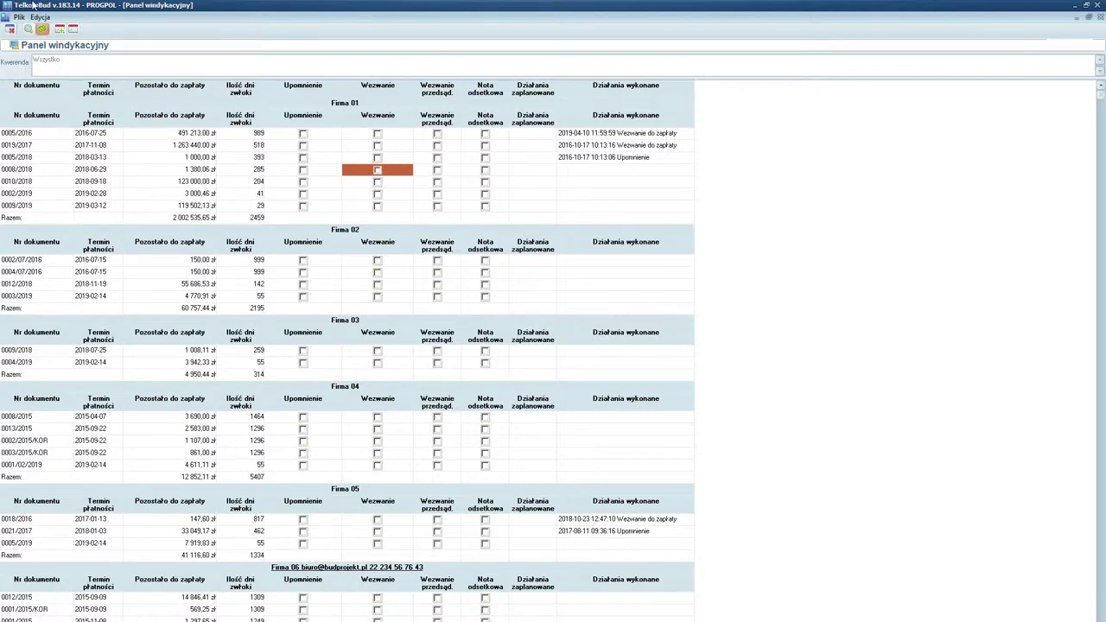
# - Mark payment demands (Wezwanie) for Firma 01, 02 and 05, an interest note for Firma 03 and a reminder (Upomnienie) for Firma 04
pyautogui.click(378, 135)
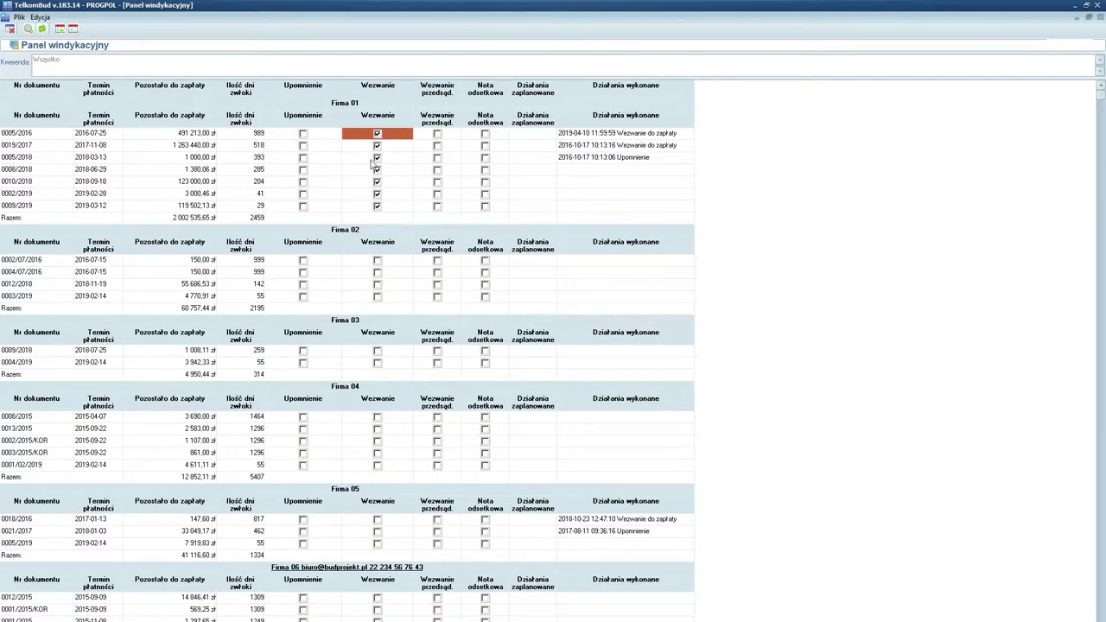
pyautogui.click(377, 261)
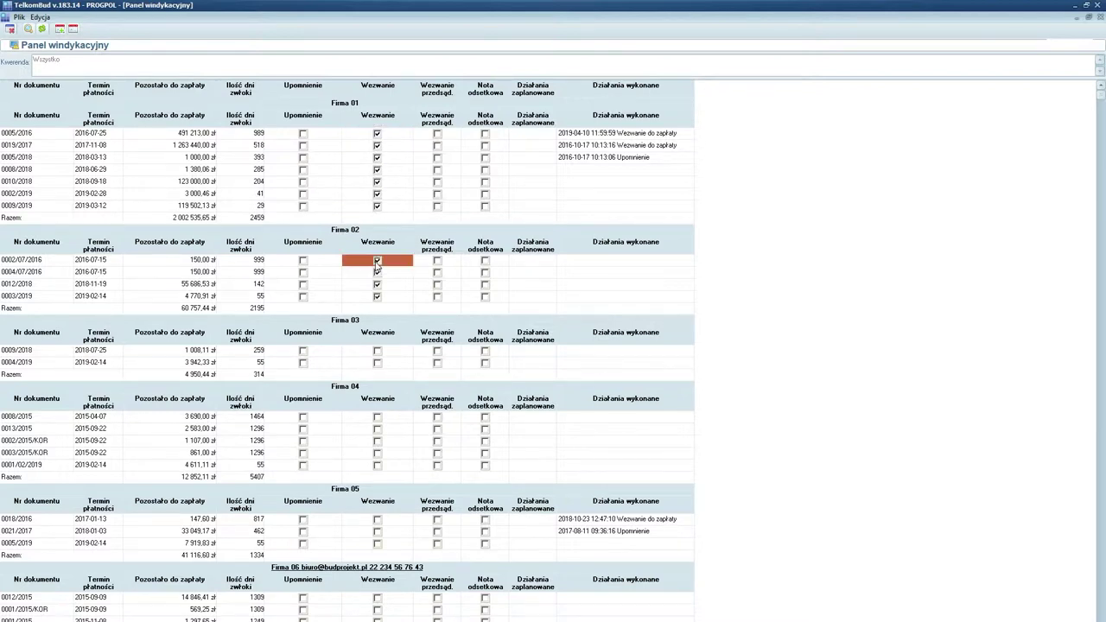
pyautogui.click(484, 351)
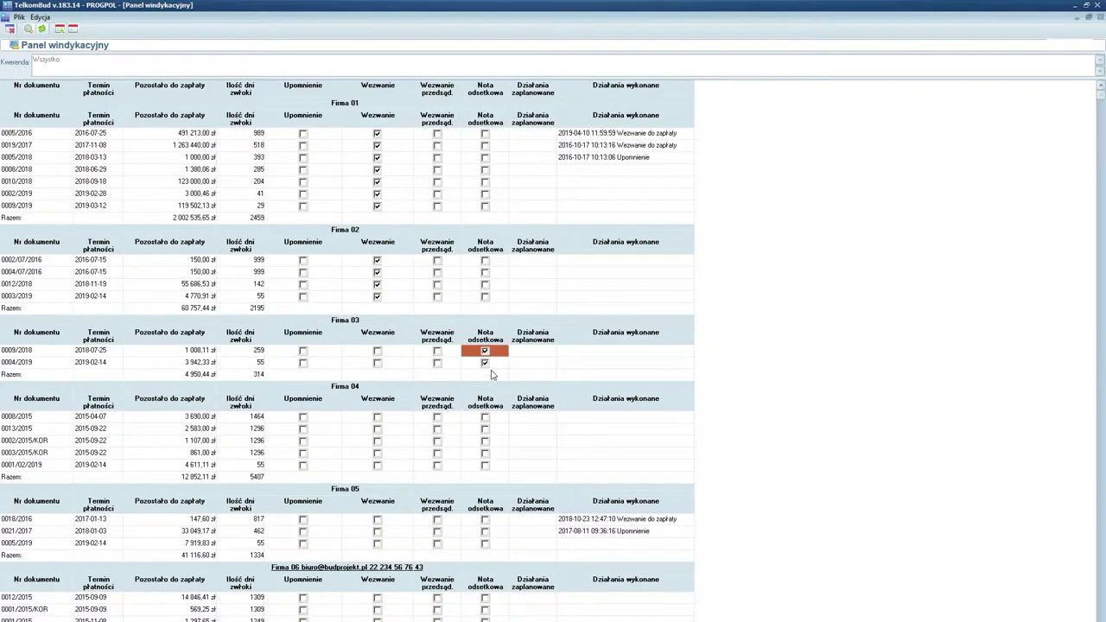
pyautogui.click(303, 418)
pyautogui.click(377, 520)
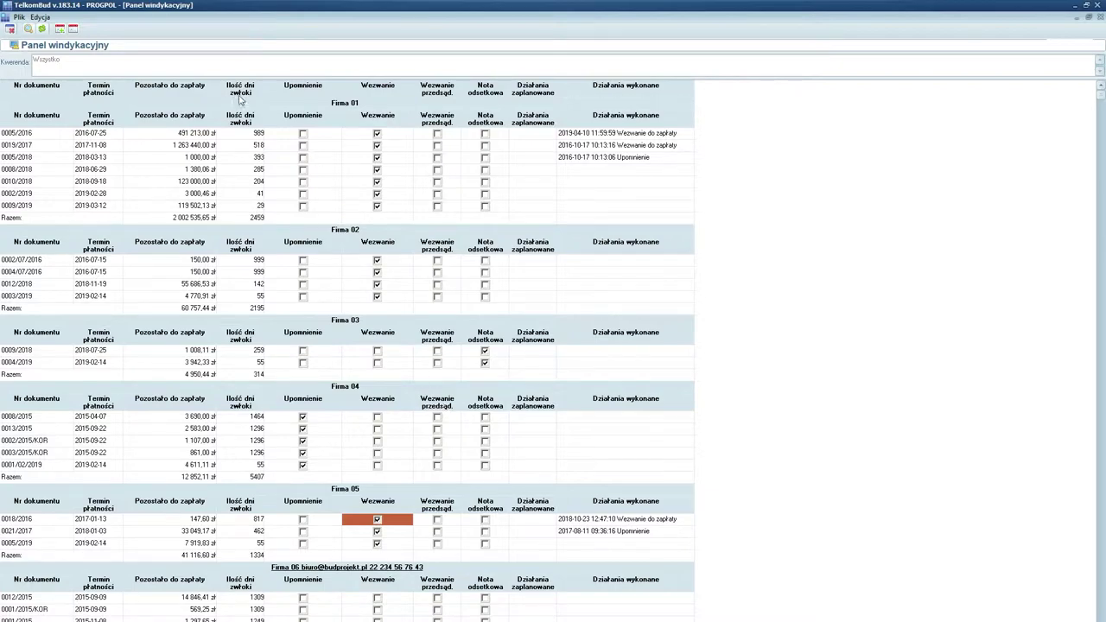
# - Review the dates and types of the completed actions (Działania wykonane) recorded for Firma 01
pyautogui.click(37, 17)
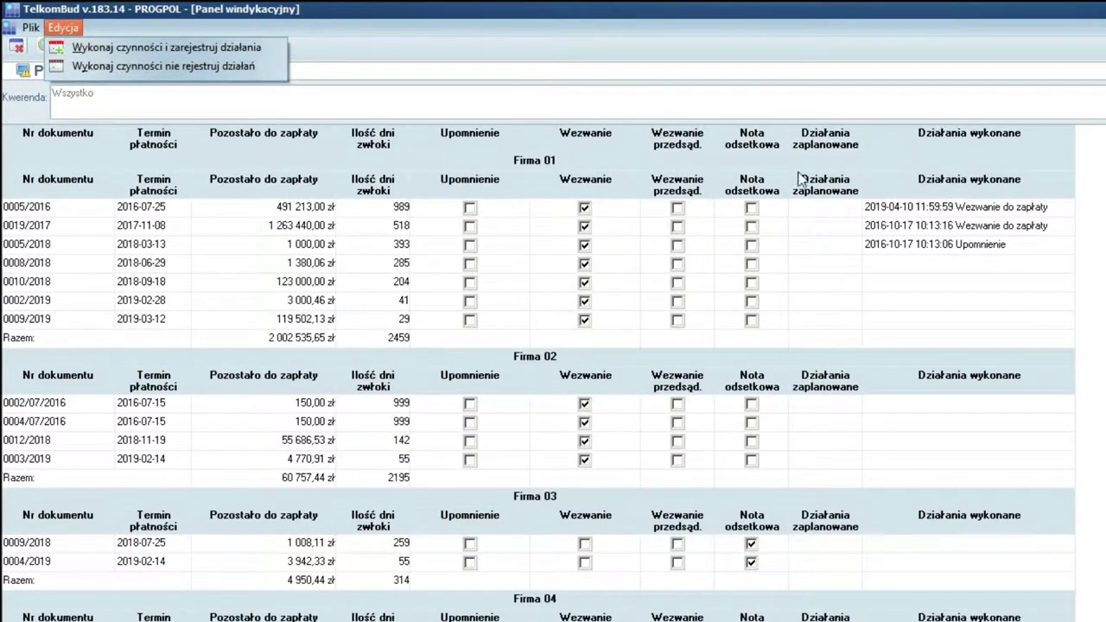
pyautogui.click(928, 212)
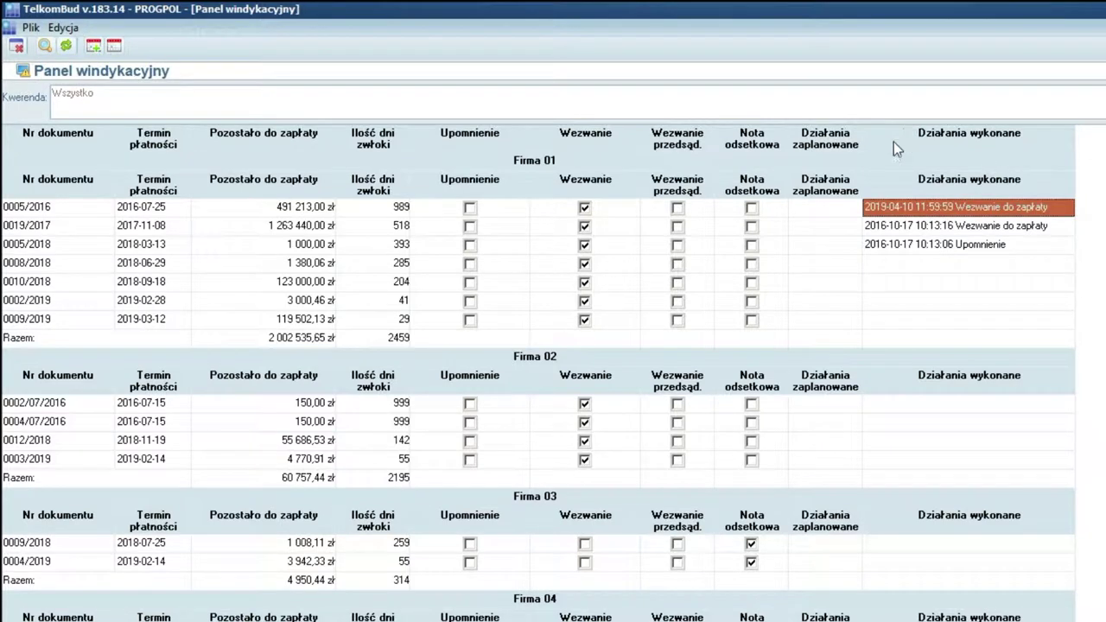
pyautogui.click(883, 243)
pyautogui.click(879, 226)
pyautogui.click(878, 208)
pyautogui.click(881, 226)
pyautogui.click(882, 246)
pyautogui.click(879, 225)
pyautogui.click(878, 207)
pyautogui.click(882, 245)
pyautogui.click(880, 225)
pyautogui.click(879, 208)
pyautogui.click(883, 243)
pyautogui.click(879, 226)
pyautogui.click(880, 207)
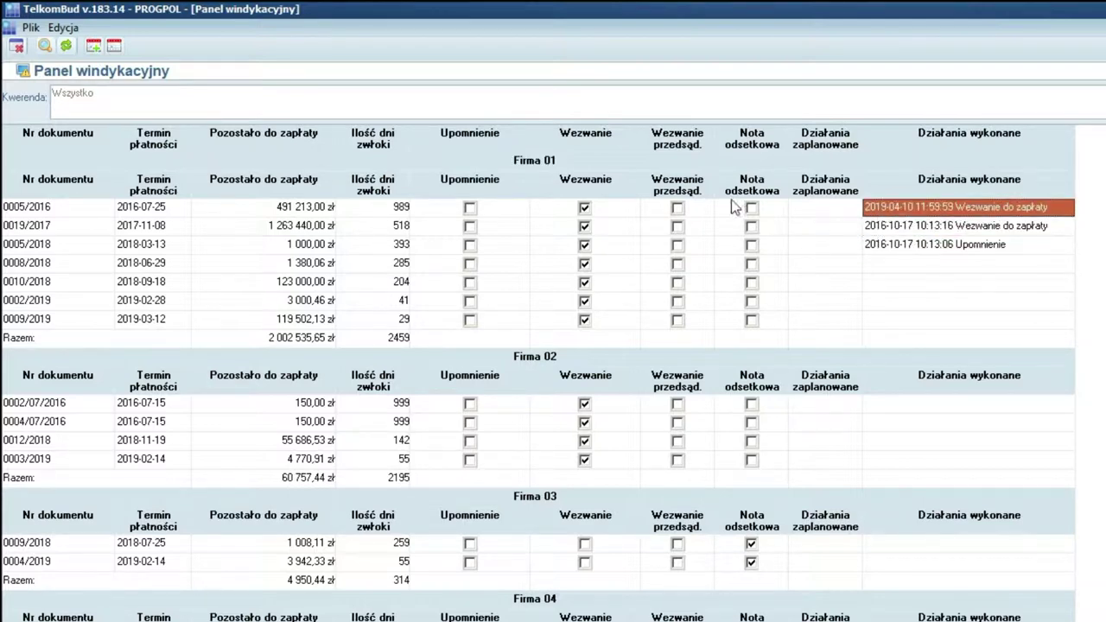
# - Execute the marked collection actions and register them (Wykonaj czynności i zarejestruj działania)
pyautogui.click(63, 28)
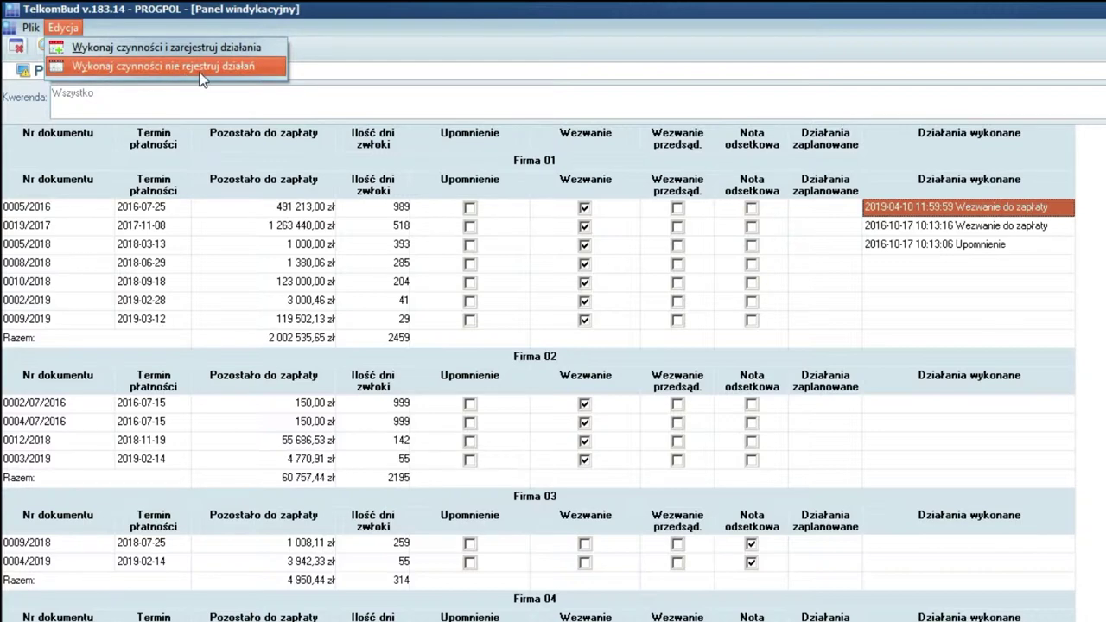
pyautogui.click(184, 46)
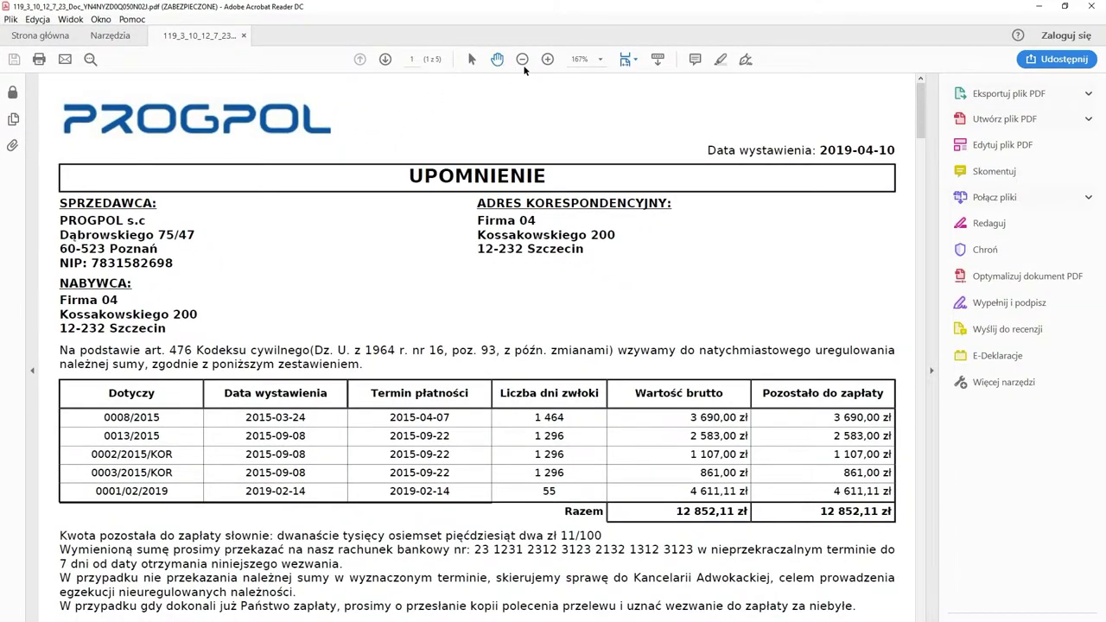
# - Page through the generated reminder, payment demands and interest note at 100% zoom and close the PDF
pyautogui.click(522, 59)
pyautogui.click(523, 59)
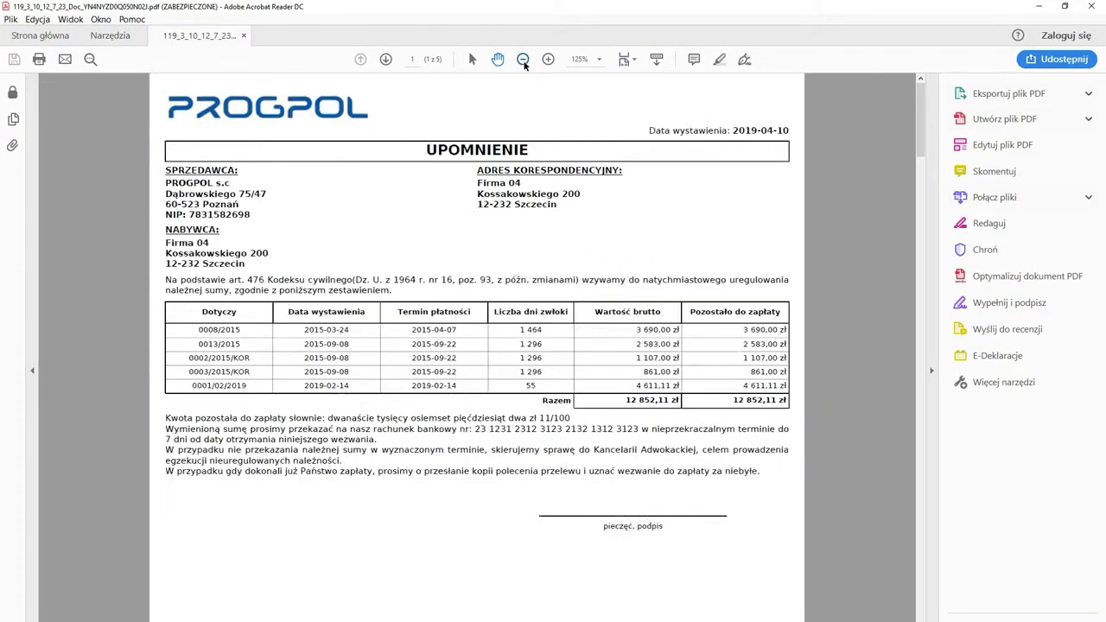
pyautogui.click(523, 59)
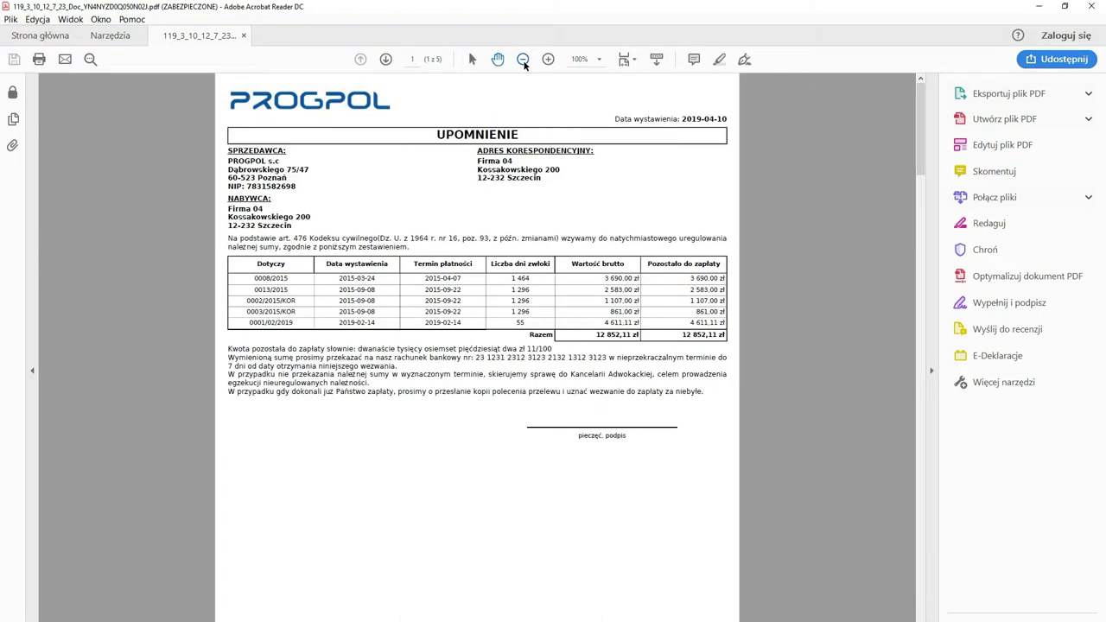
pyautogui.click(387, 59)
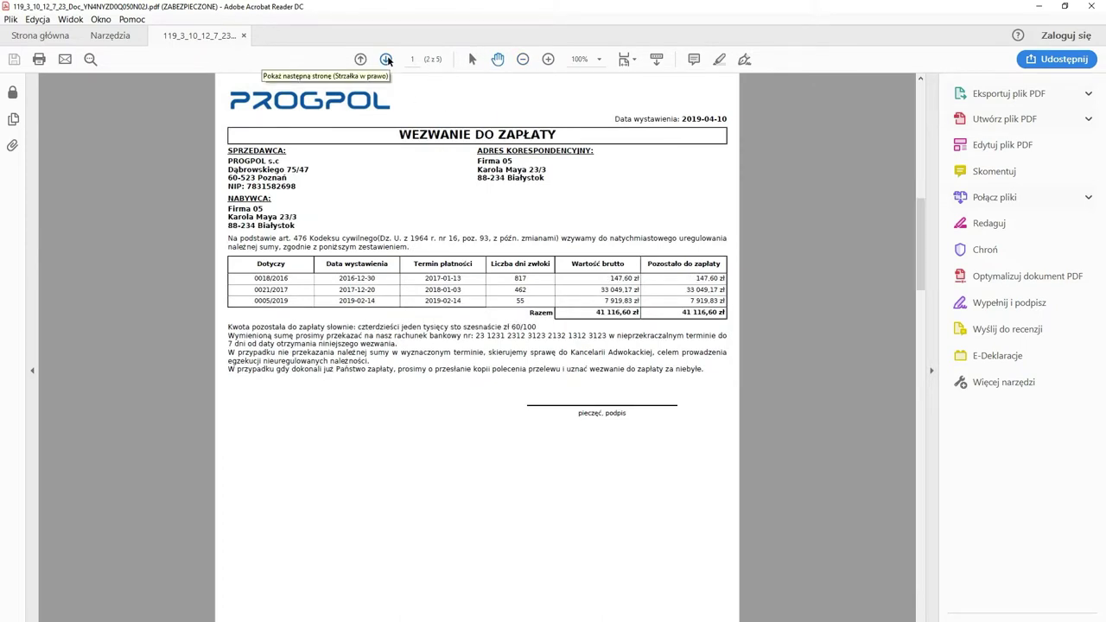
pyautogui.click(387, 59)
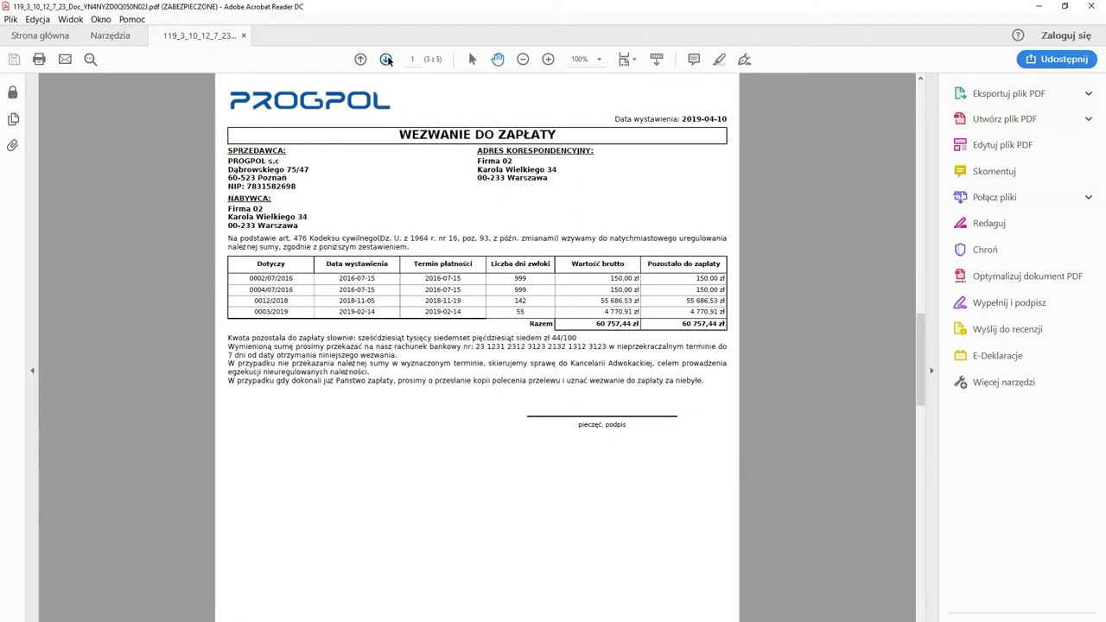
pyautogui.click(386, 59)
pyautogui.click(387, 59)
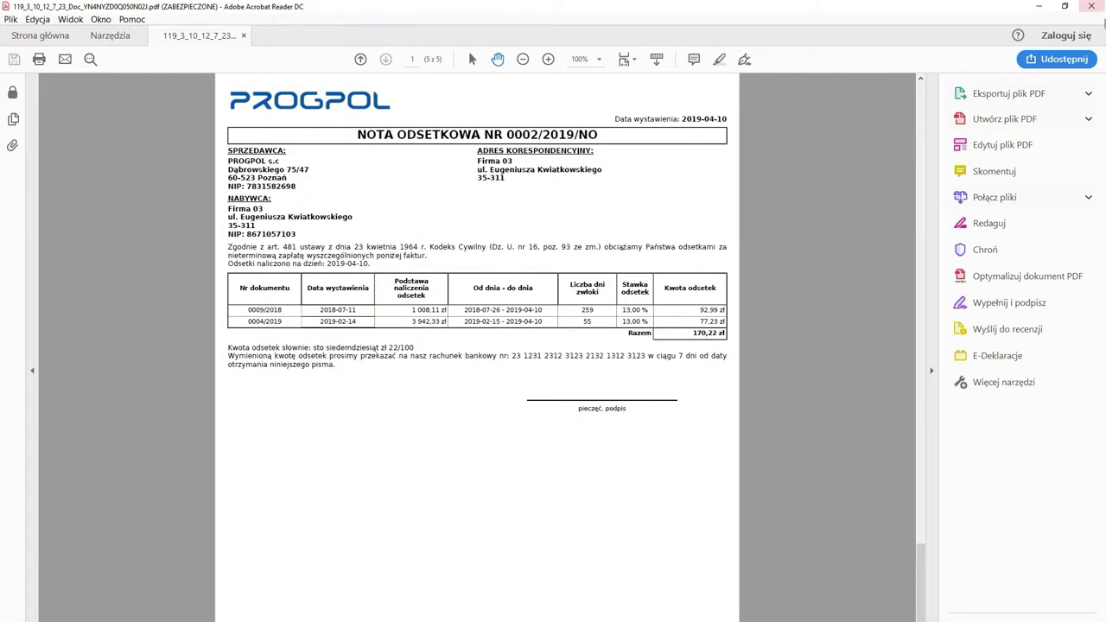
pyautogui.click(1090, 6)
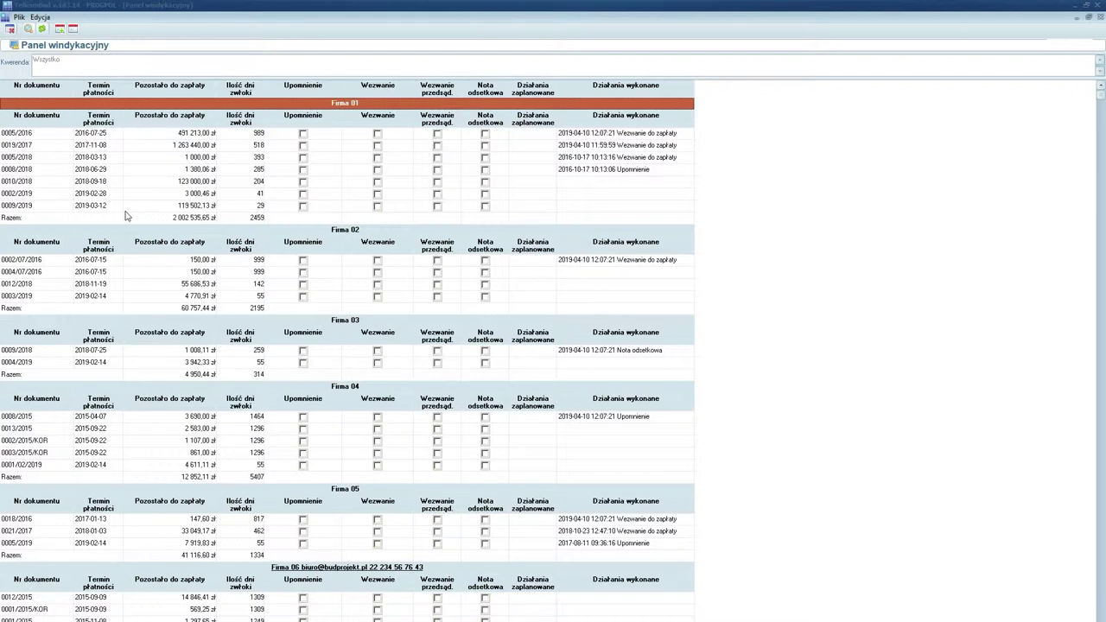
# - Print the debt collection panel list with the default print options, view the PDF and close it
pyautogui.rightClick(66, 170)
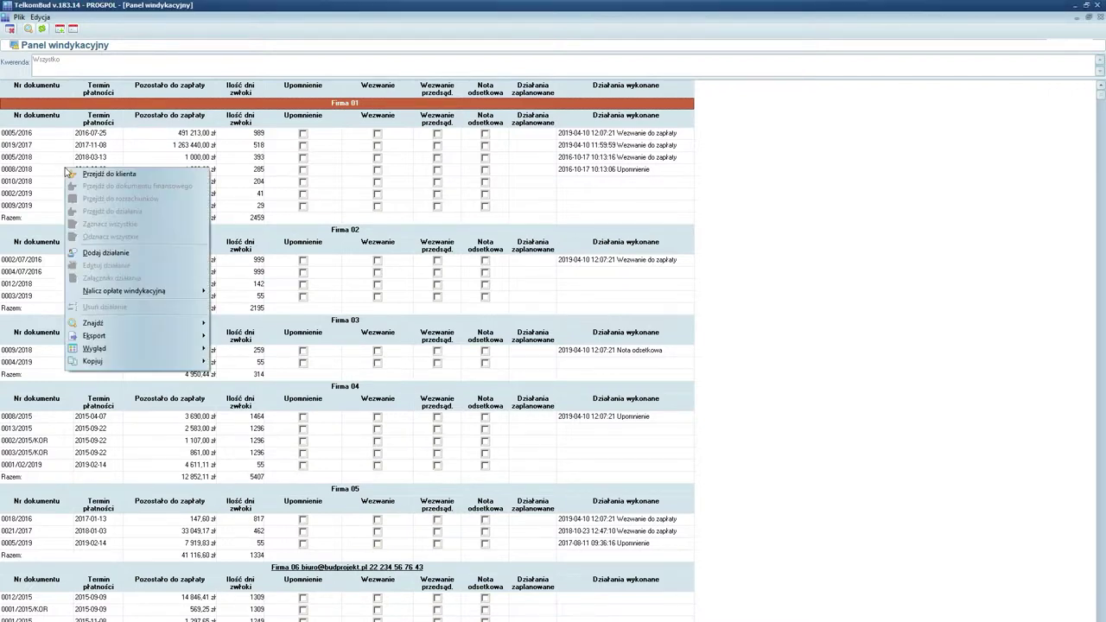
pyautogui.moveTo(177, 337)
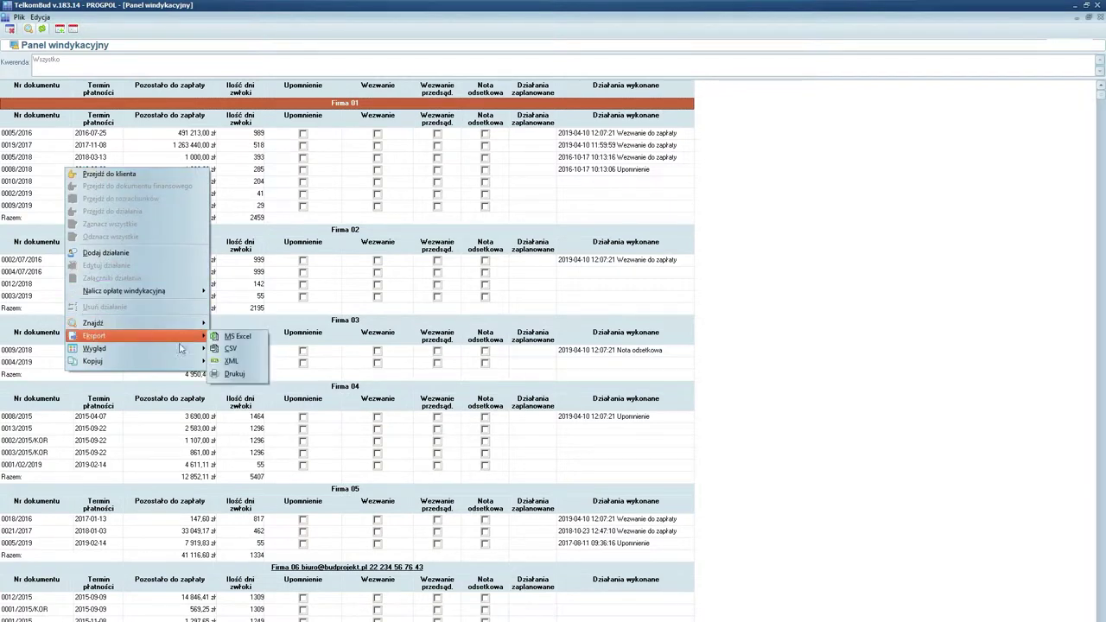
pyautogui.click(238, 373)
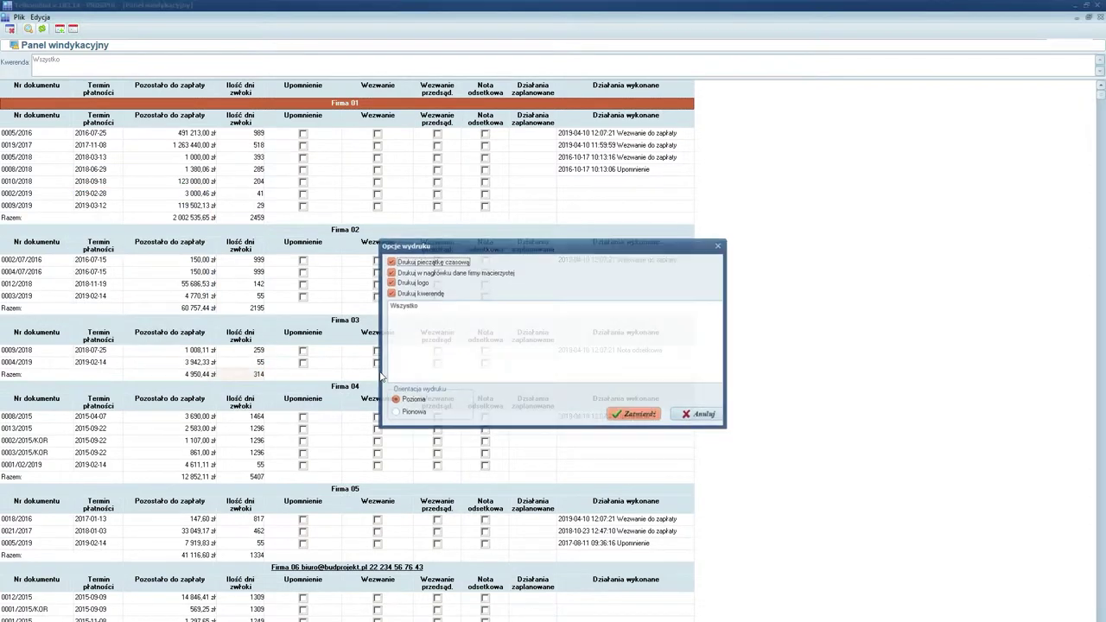
pyautogui.click(638, 415)
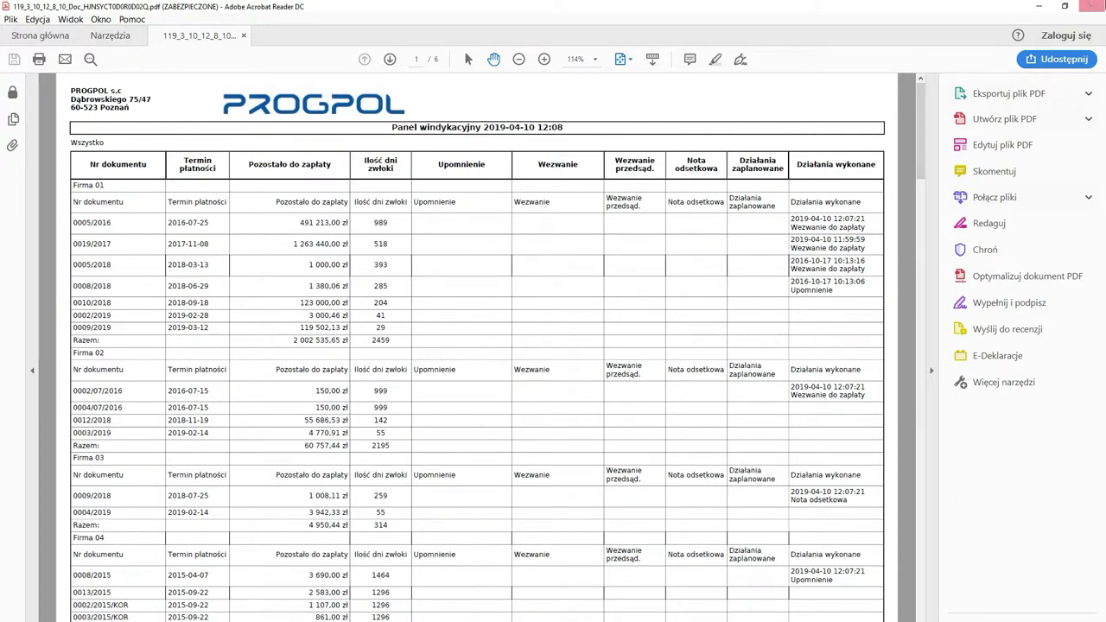
pyautogui.click(1085, 6)
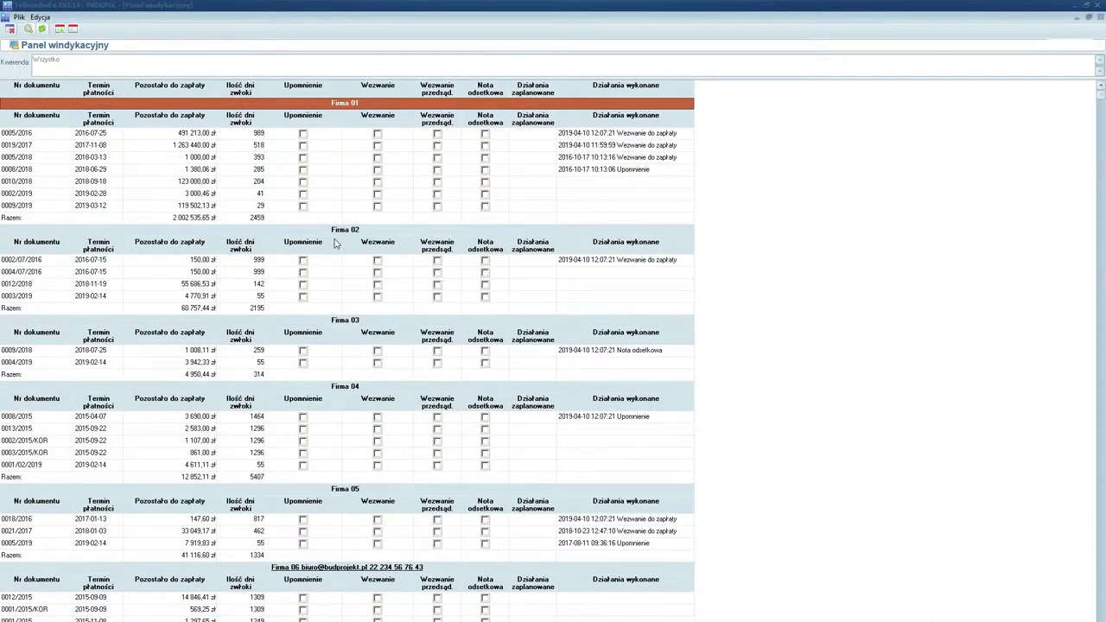
# - Close the debt collection panel and open the settlements view (Rozrachunki)
pyautogui.click(10, 29)
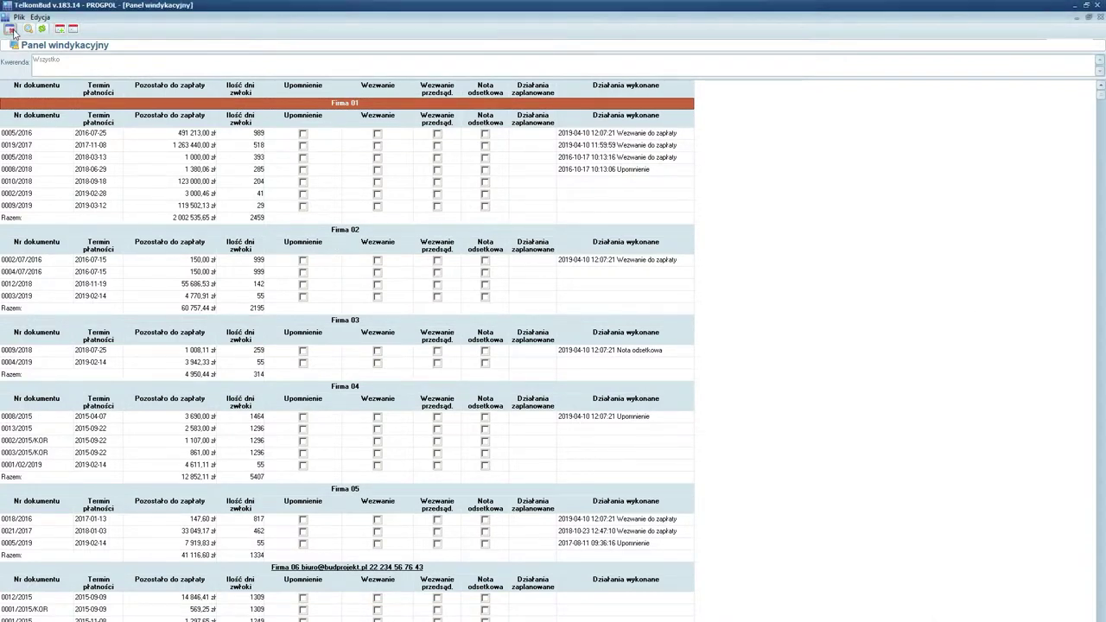
pyautogui.click(361, 17)
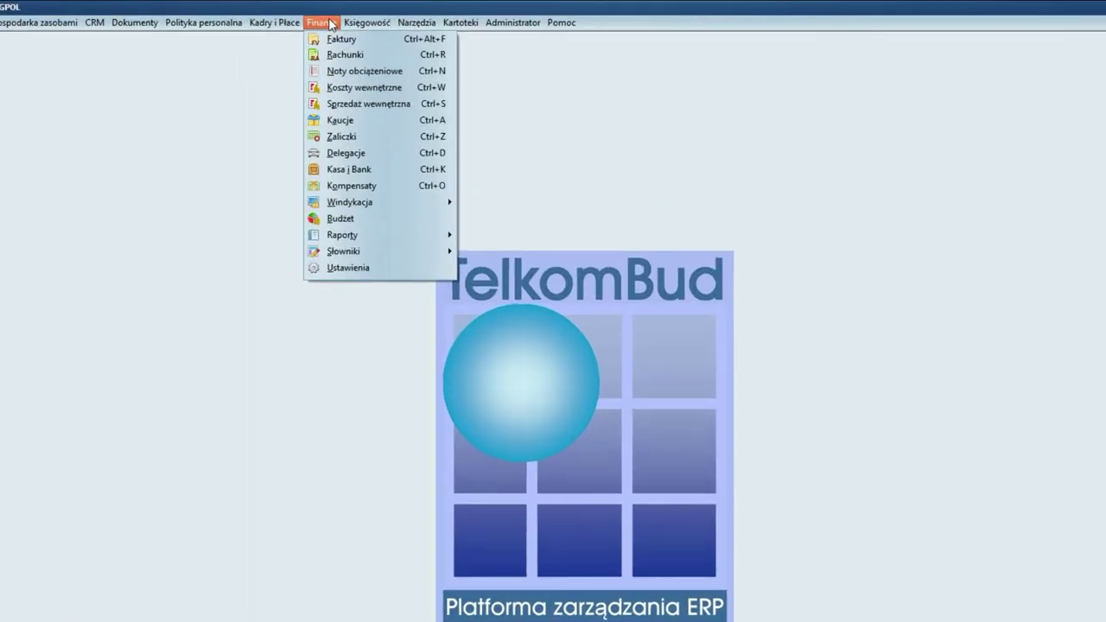
pyautogui.moveTo(341, 238)
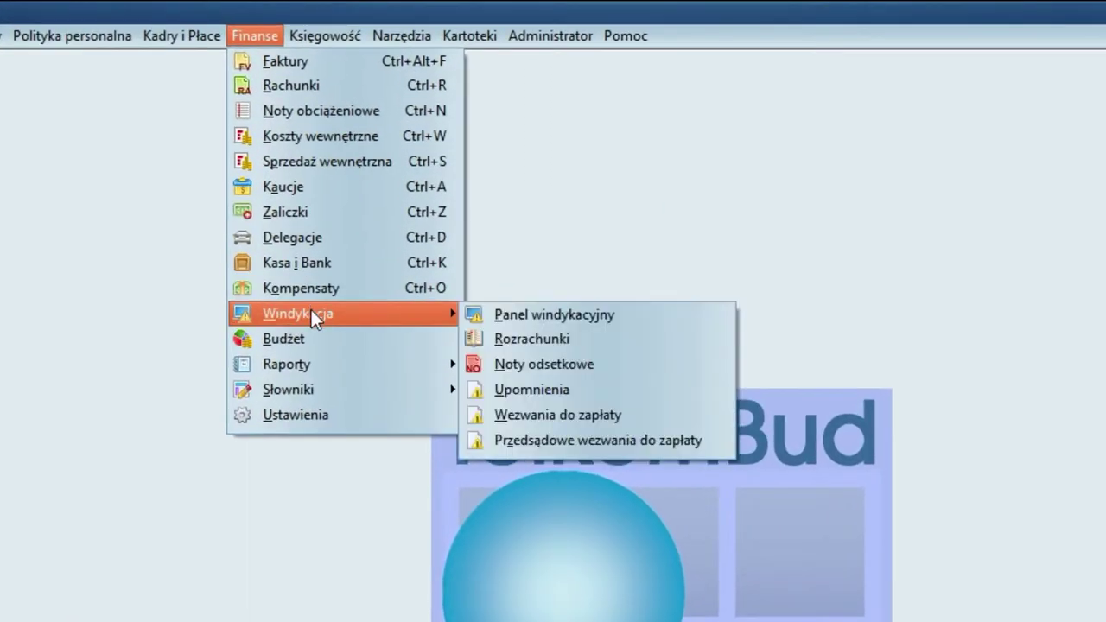
pyautogui.click(523, 339)
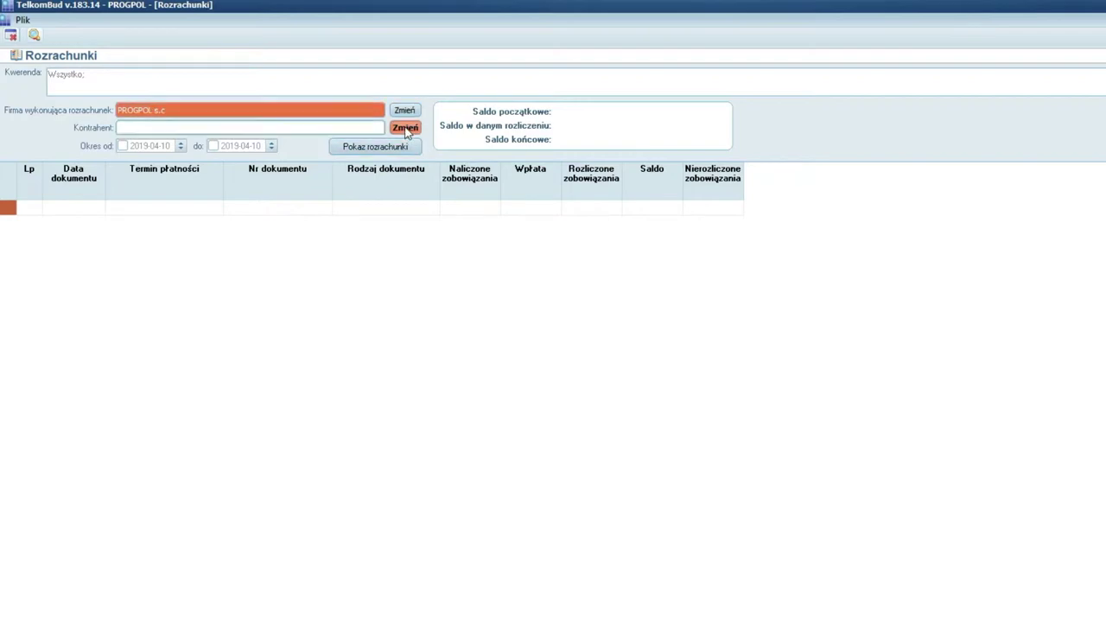
# - Choose the Szczecin branch entry of Firma 01 as the contractor and show its settlements
pyautogui.click(406, 128)
pyautogui.click(435, 293)
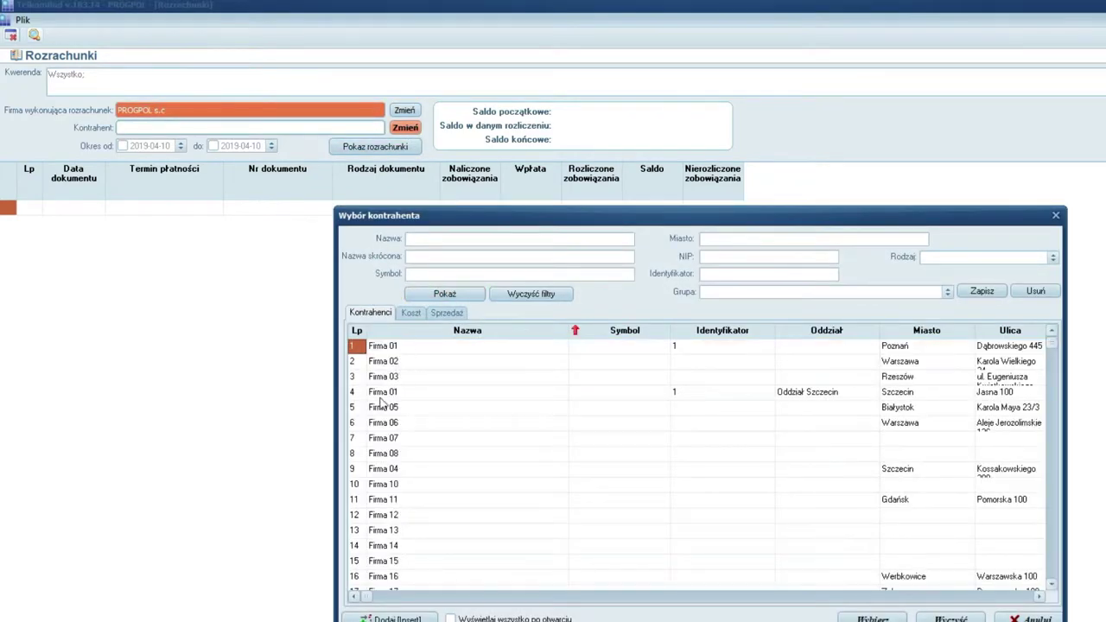
pyautogui.doubleClick(380, 396)
pyautogui.click(361, 149)
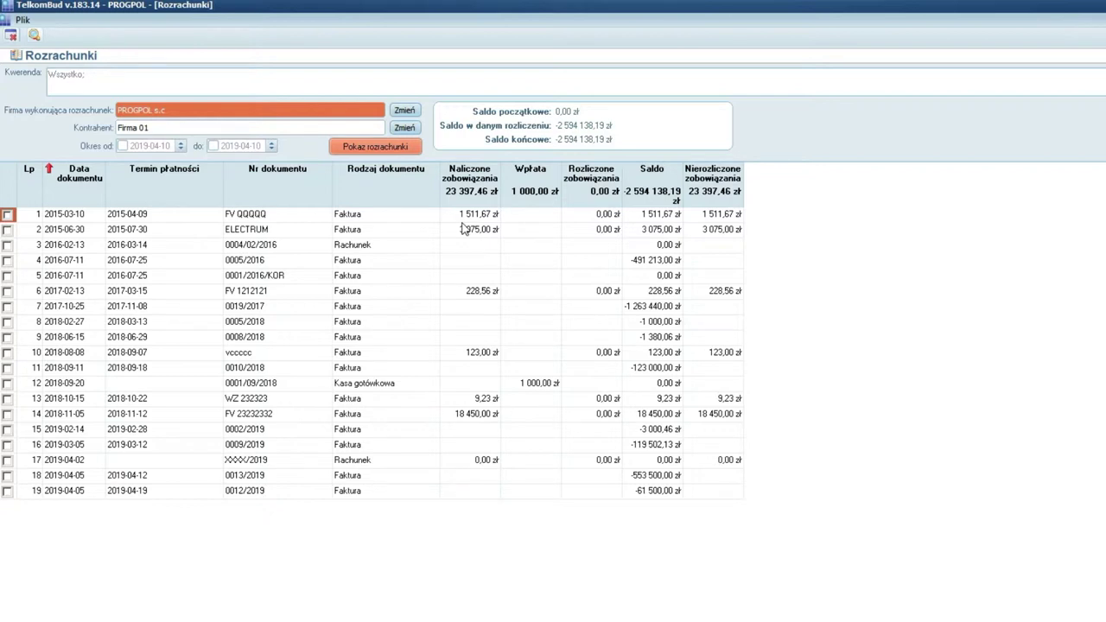
# - Print the settlements list of Firma 01 with the default print options, view the PDF and close it
pyautogui.rightClick(134, 268)
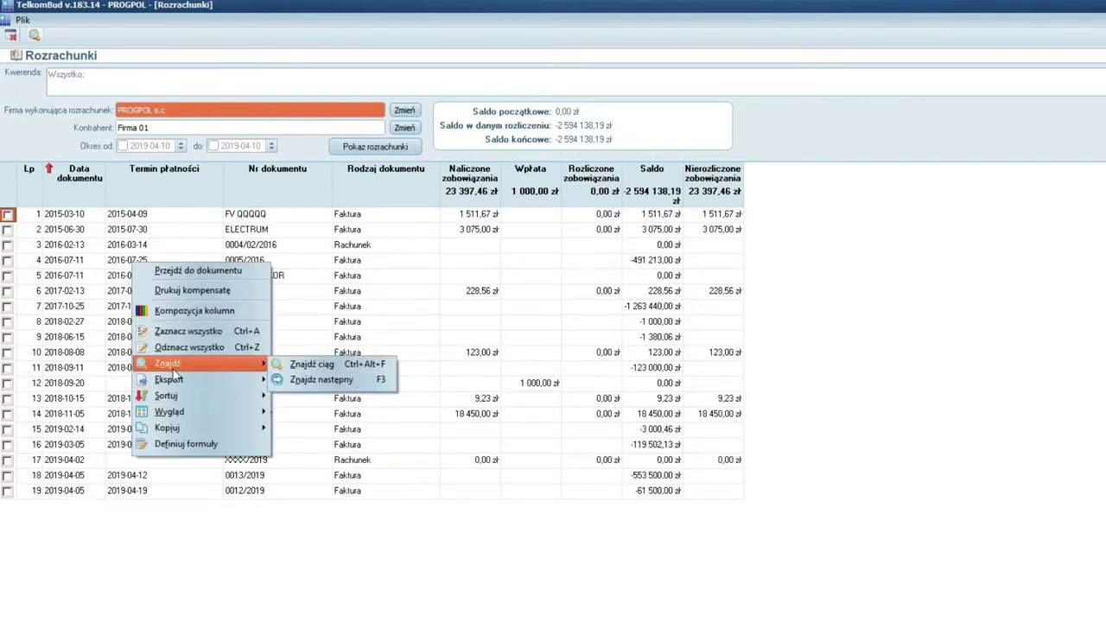
pyautogui.moveTo(179, 384)
pyautogui.click(309, 428)
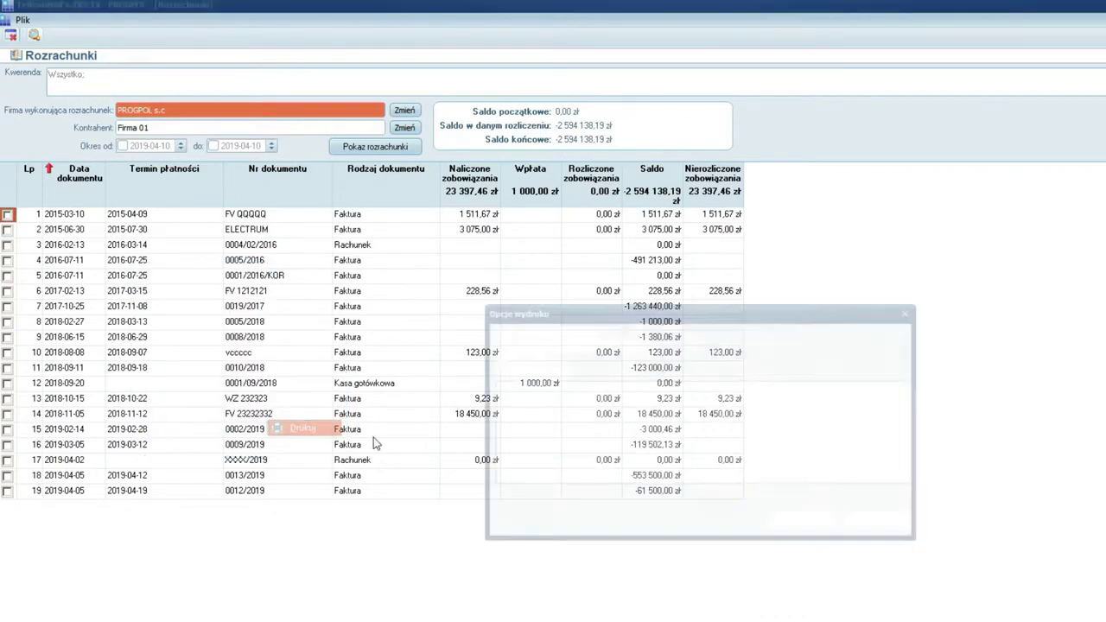
pyautogui.click(812, 526)
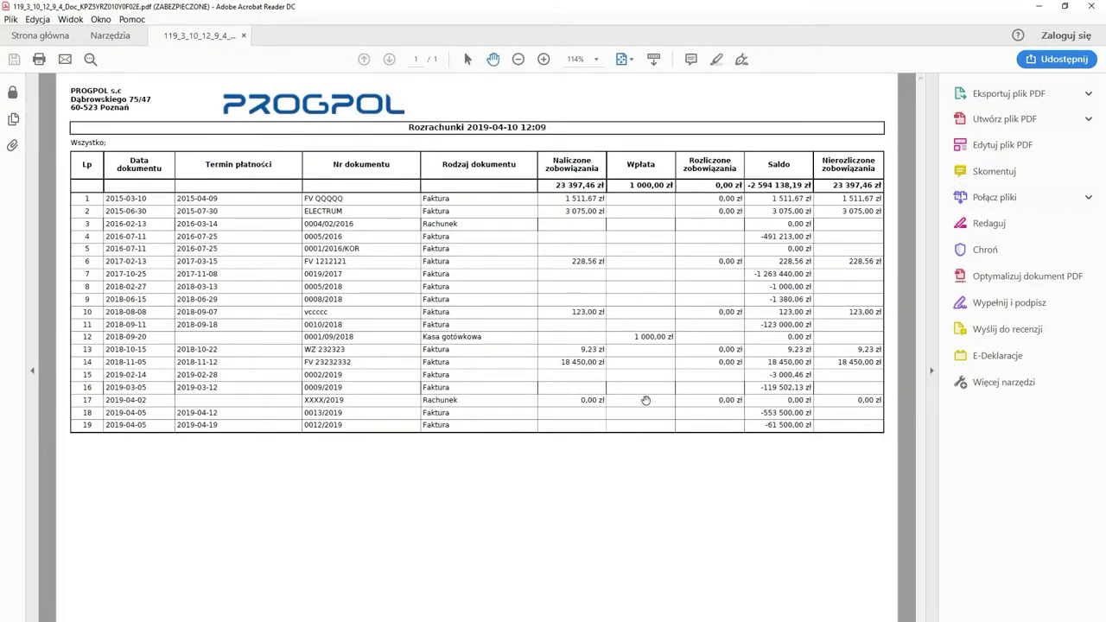
pyautogui.click(1101, 7)
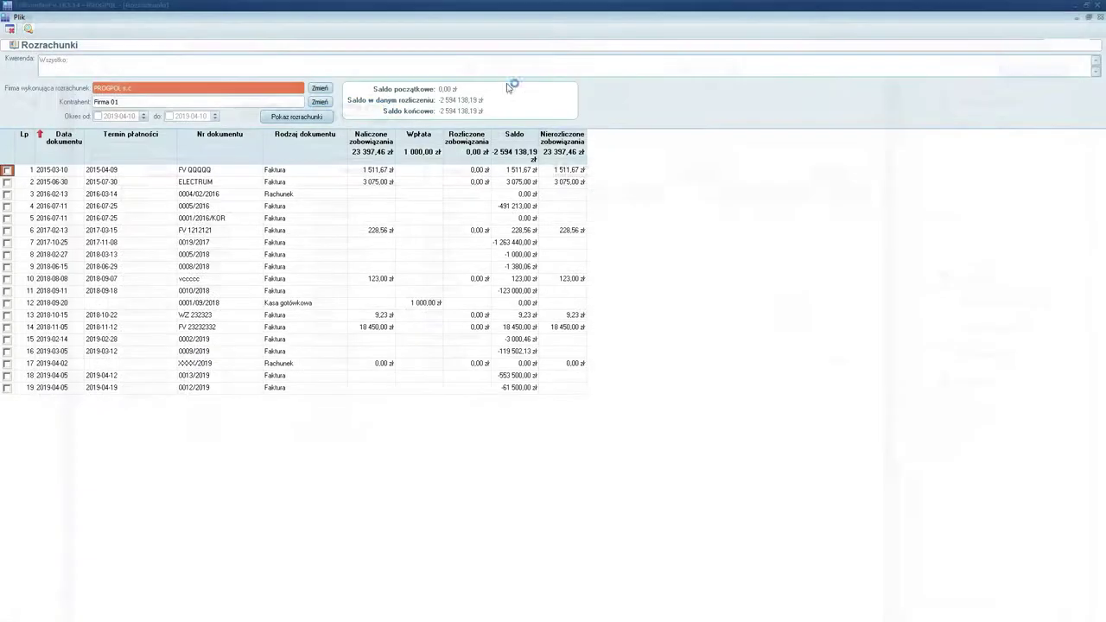
# - Close the settlements view and open the contractors register (Kontrahenci)
pyautogui.click(9, 28)
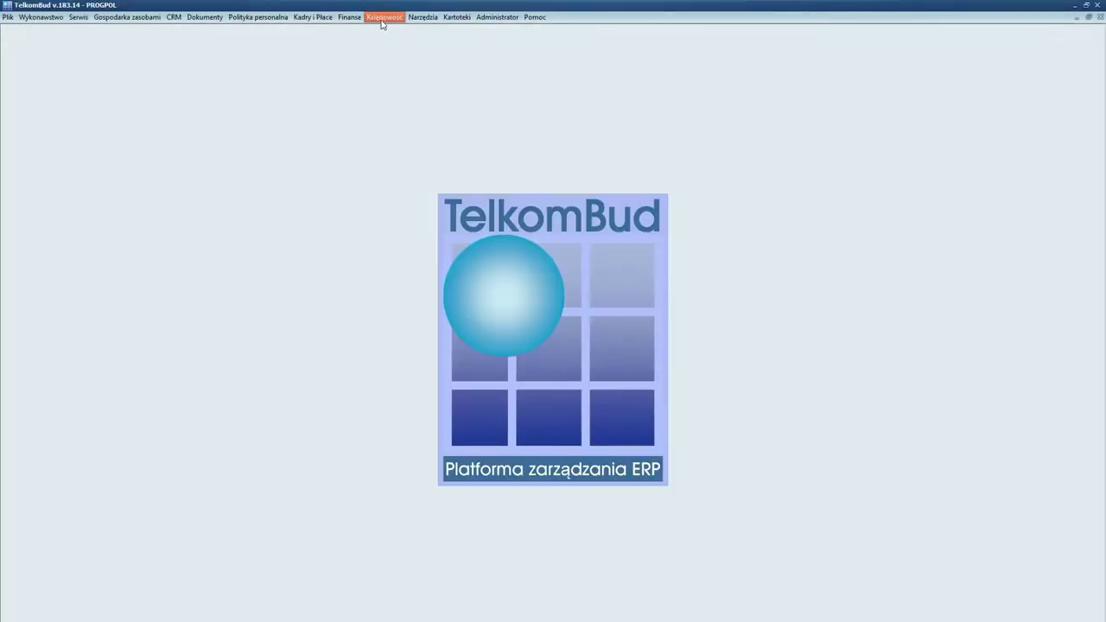
pyautogui.click(457, 19)
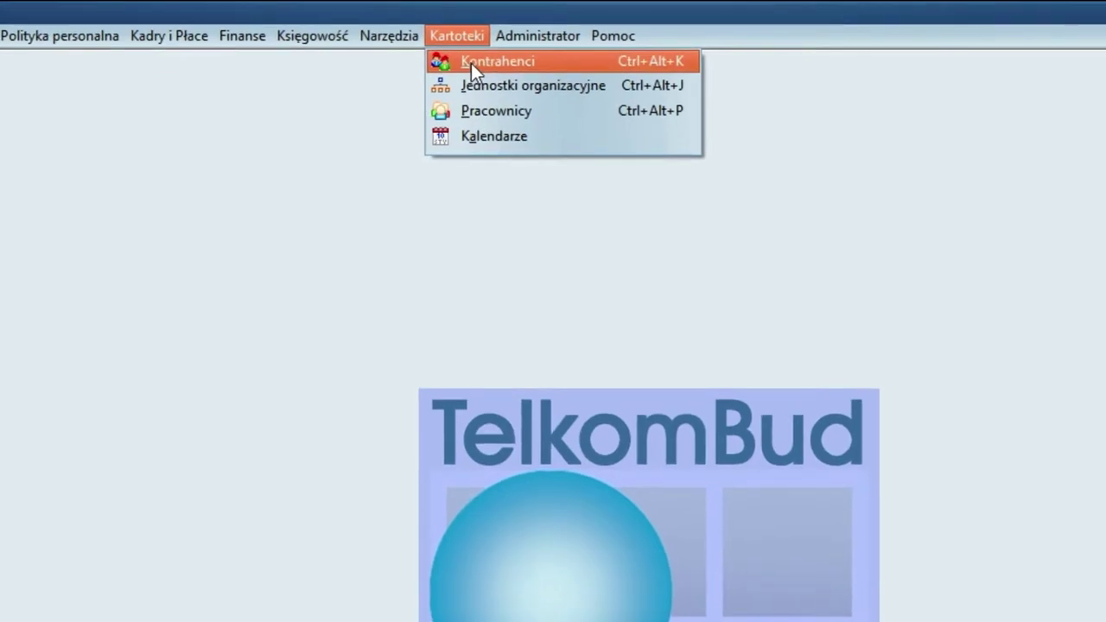
pyautogui.click(470, 63)
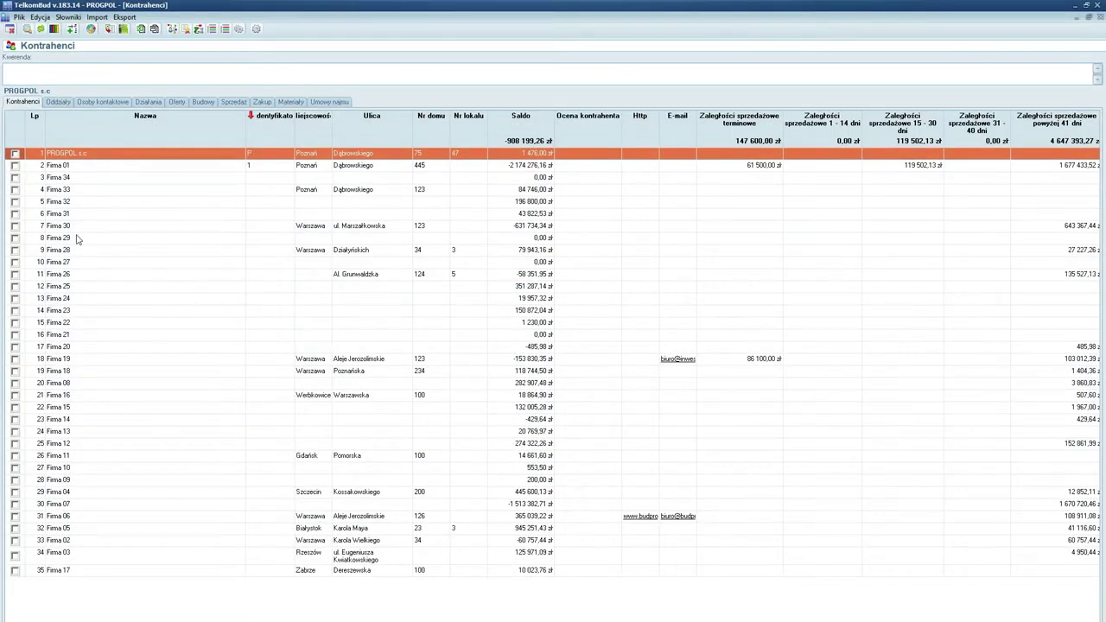
# - Show the settlements of Firma 01 directly from its entry in the contractors register, then close the settlements view
pyautogui.click(95, 425)
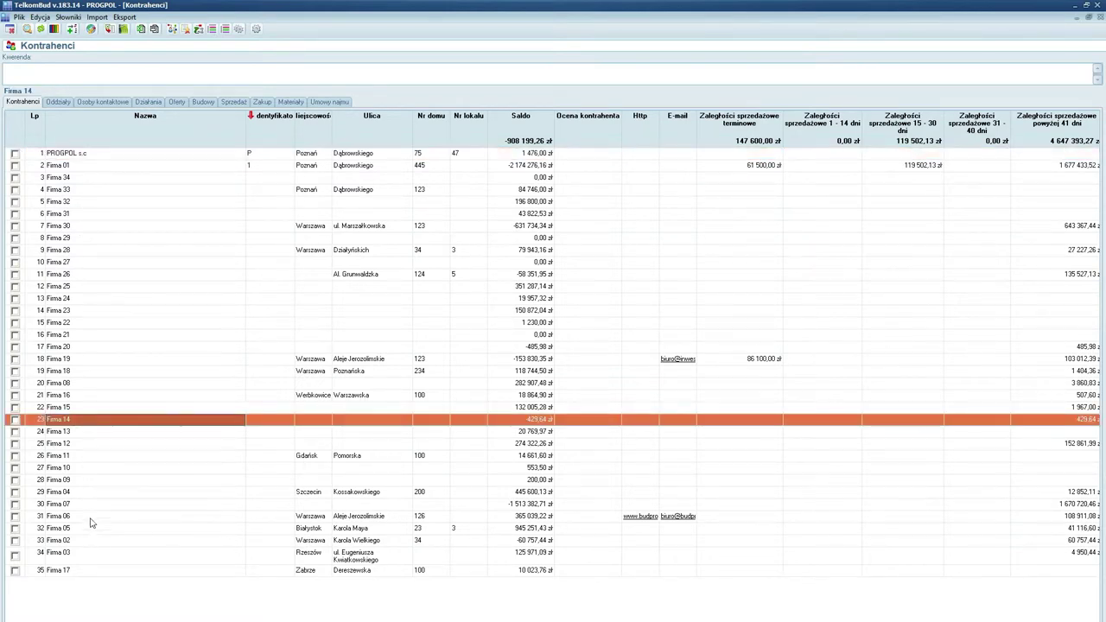
pyautogui.click(76, 170)
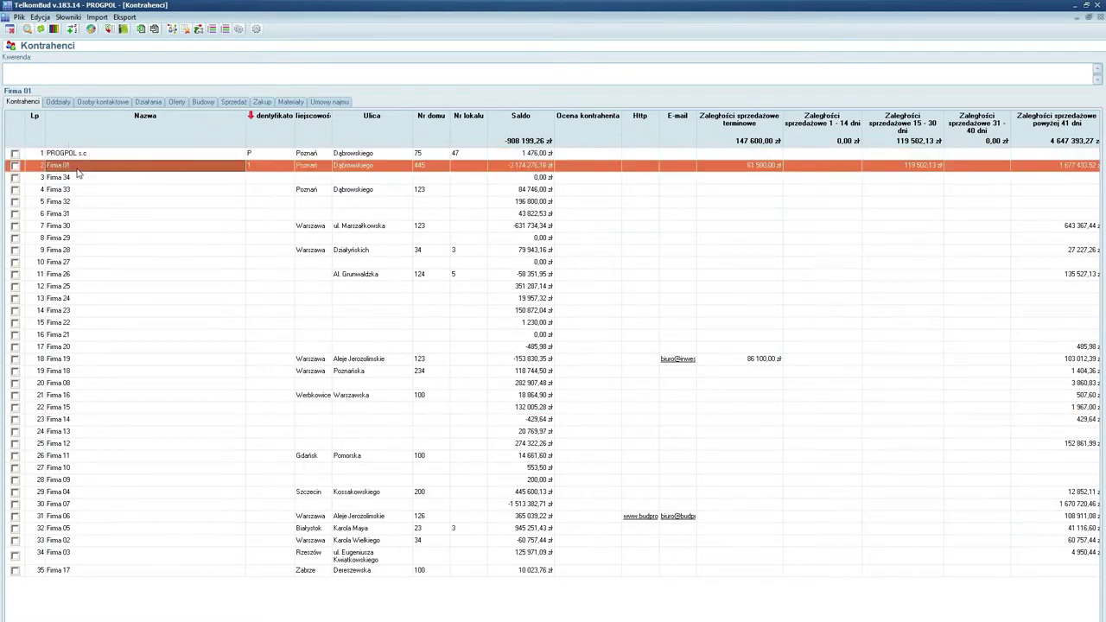
pyautogui.rightClick(76, 163)
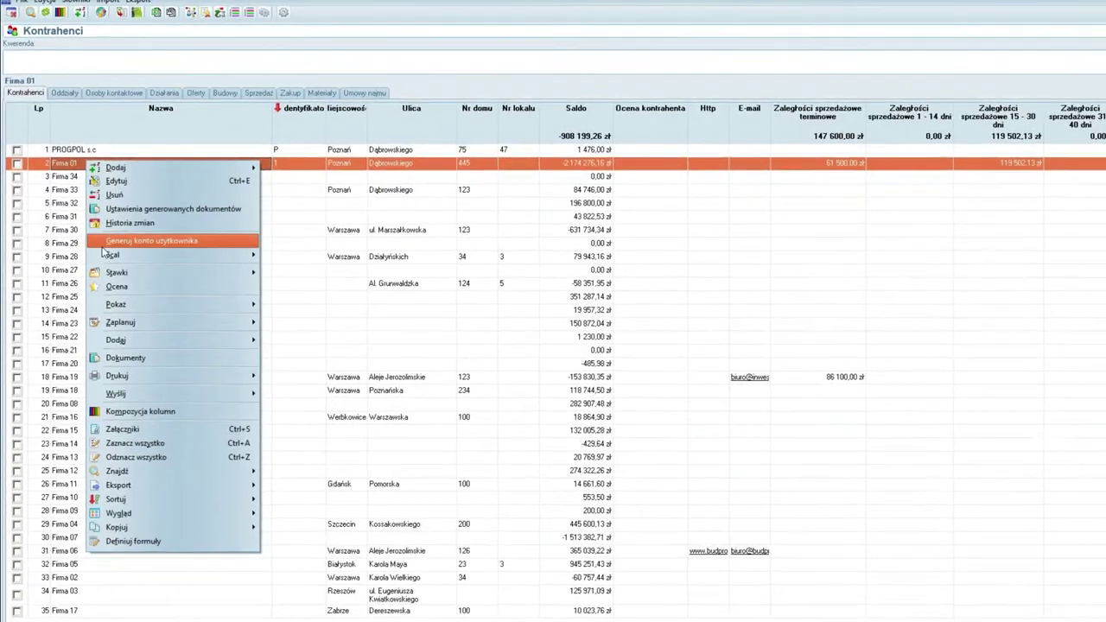
pyautogui.moveTo(127, 300)
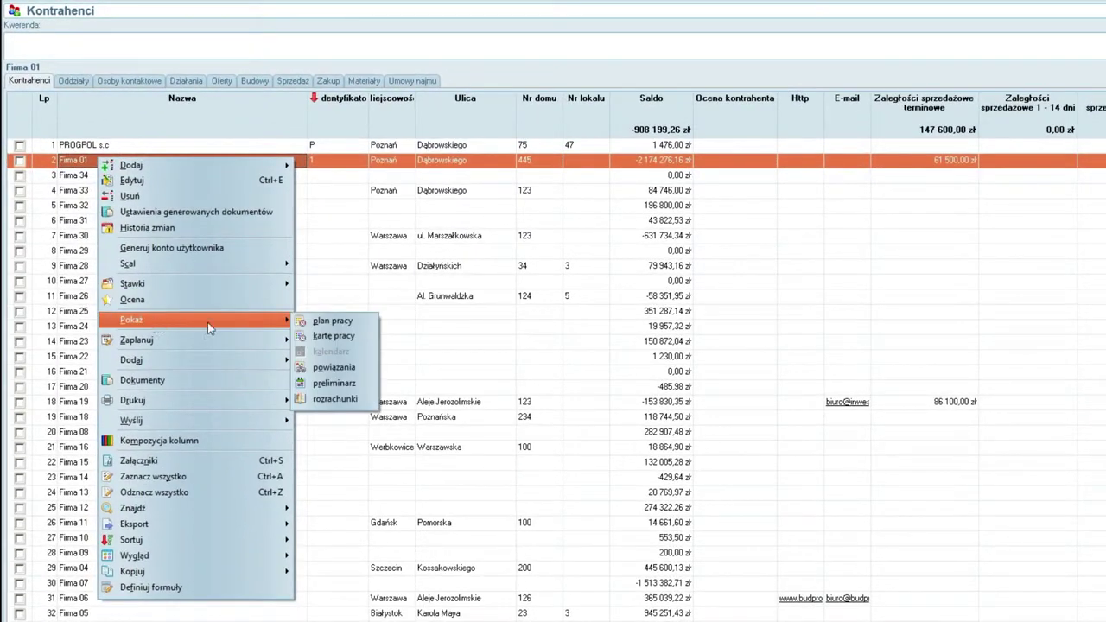
pyautogui.click(362, 406)
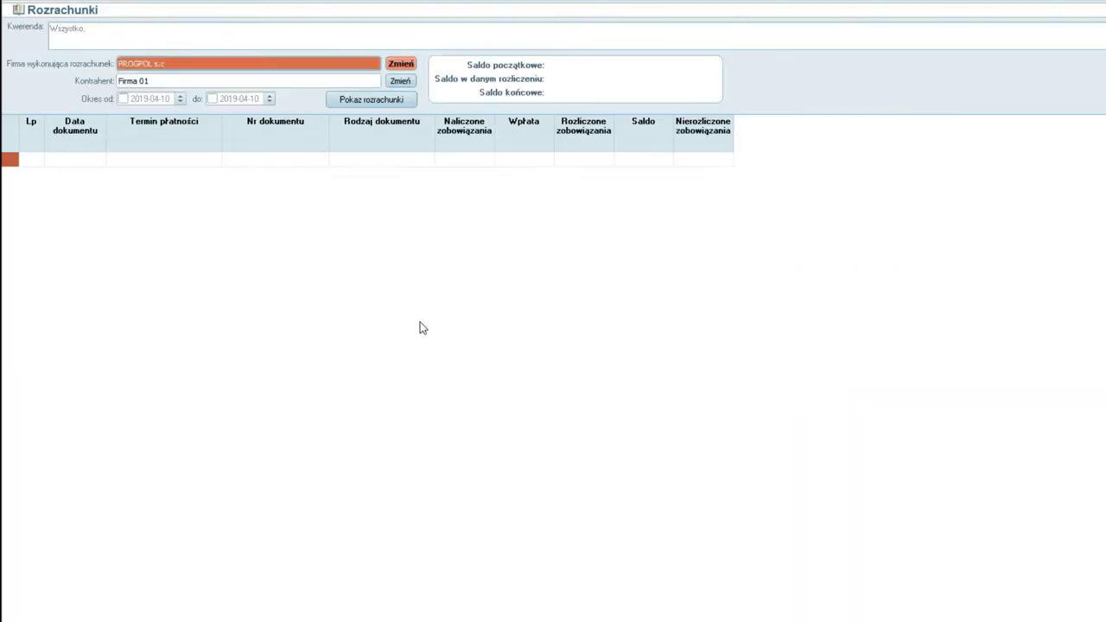
pyautogui.click(353, 100)
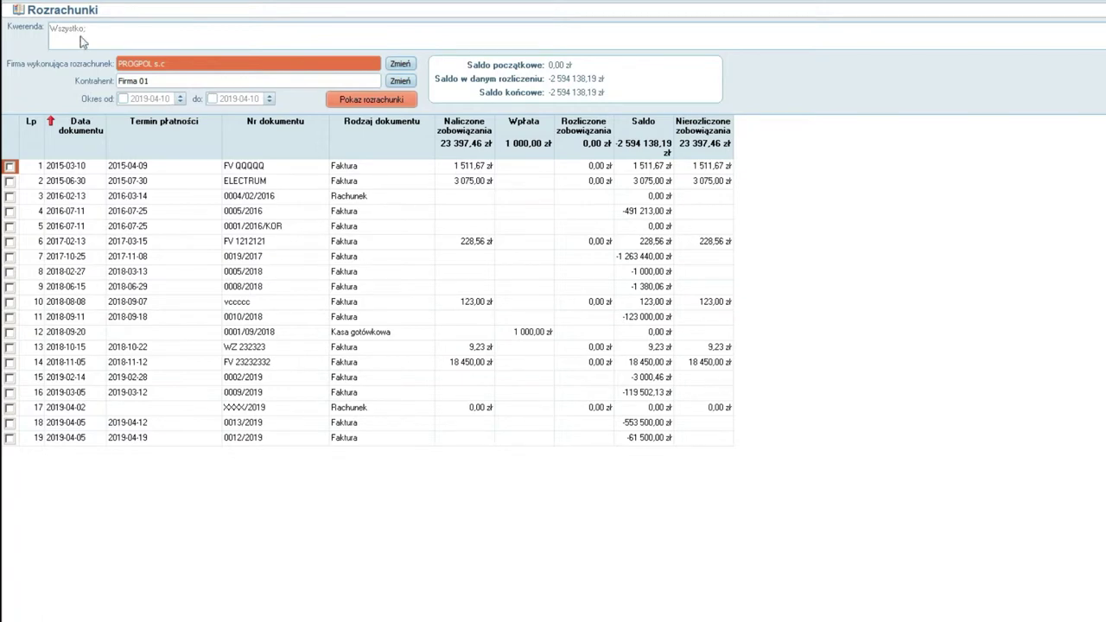
pyautogui.click(12, 4)
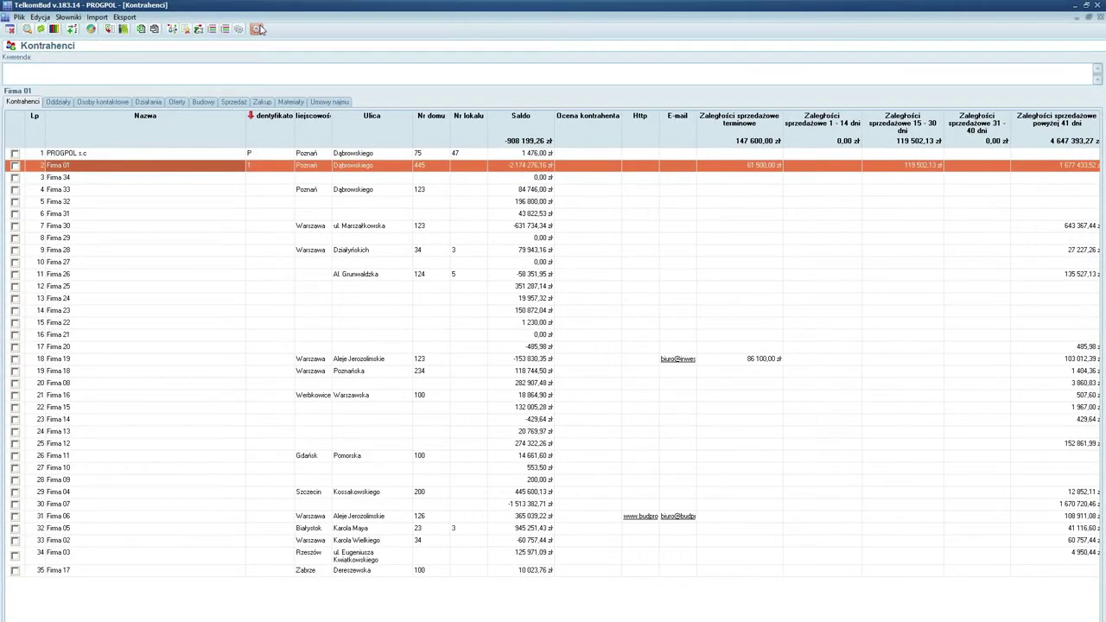
# - Open the contractors register settings and review the day ranges defined for settlement ageing (Wiekowanie rozrachunków)
pyautogui.click(67, 17)
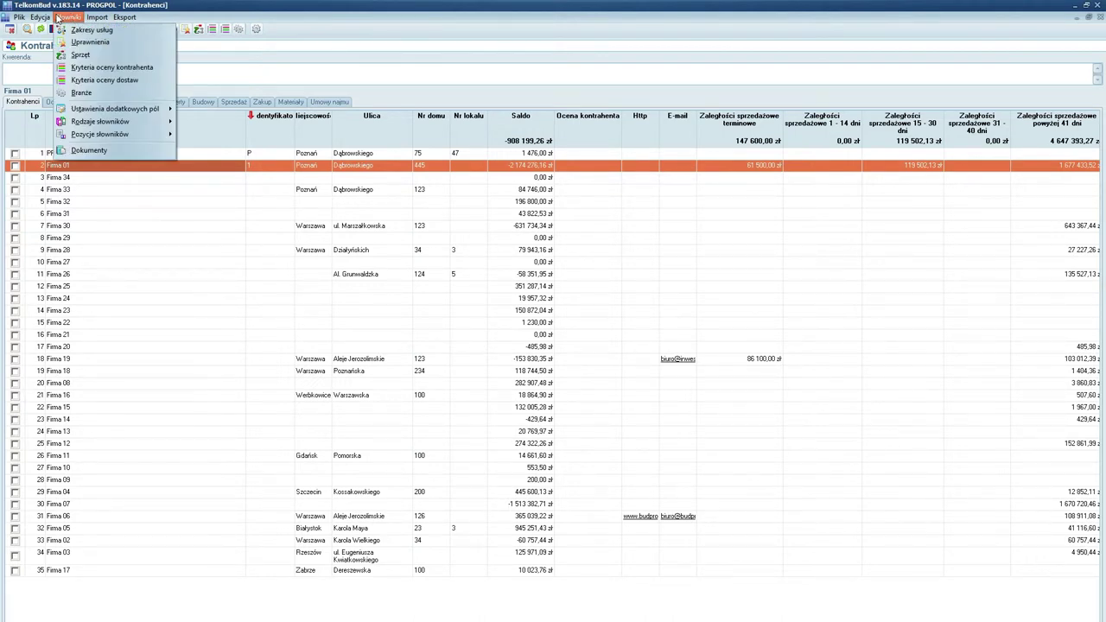
pyautogui.moveTo(19, 18)
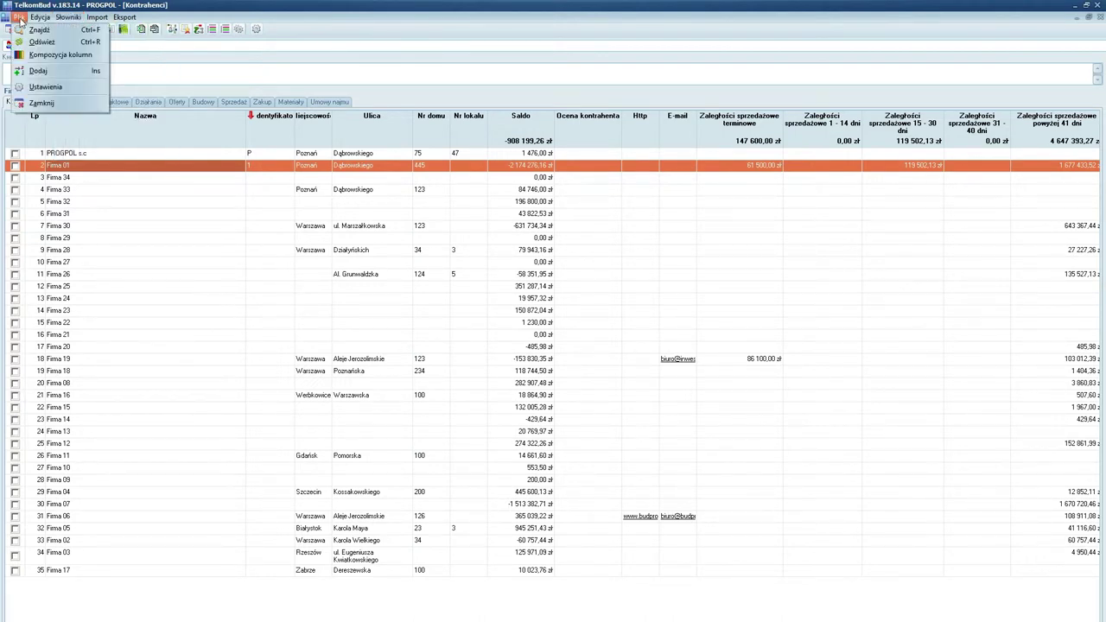
pyautogui.click(47, 88)
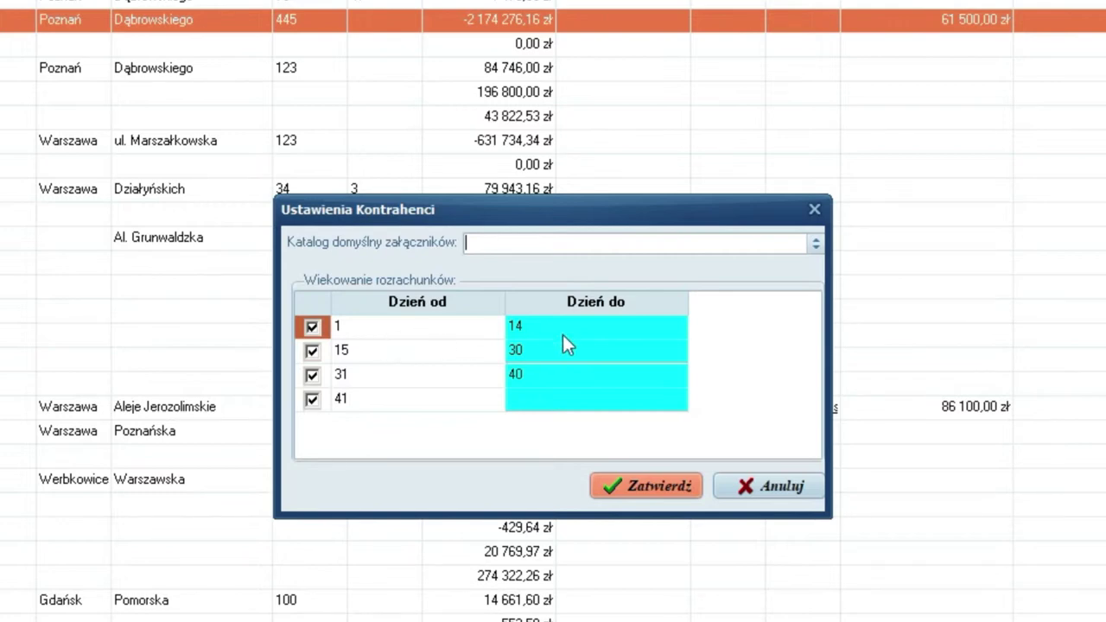
pyautogui.click(381, 352)
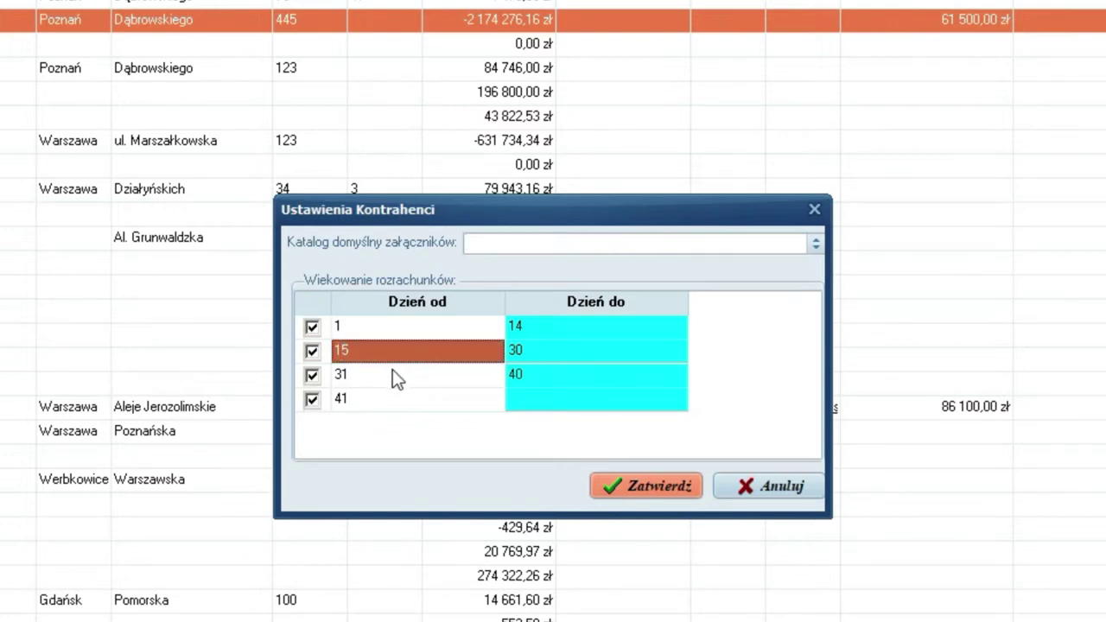
pyautogui.click(392, 377)
pyautogui.click(545, 382)
pyautogui.click(403, 396)
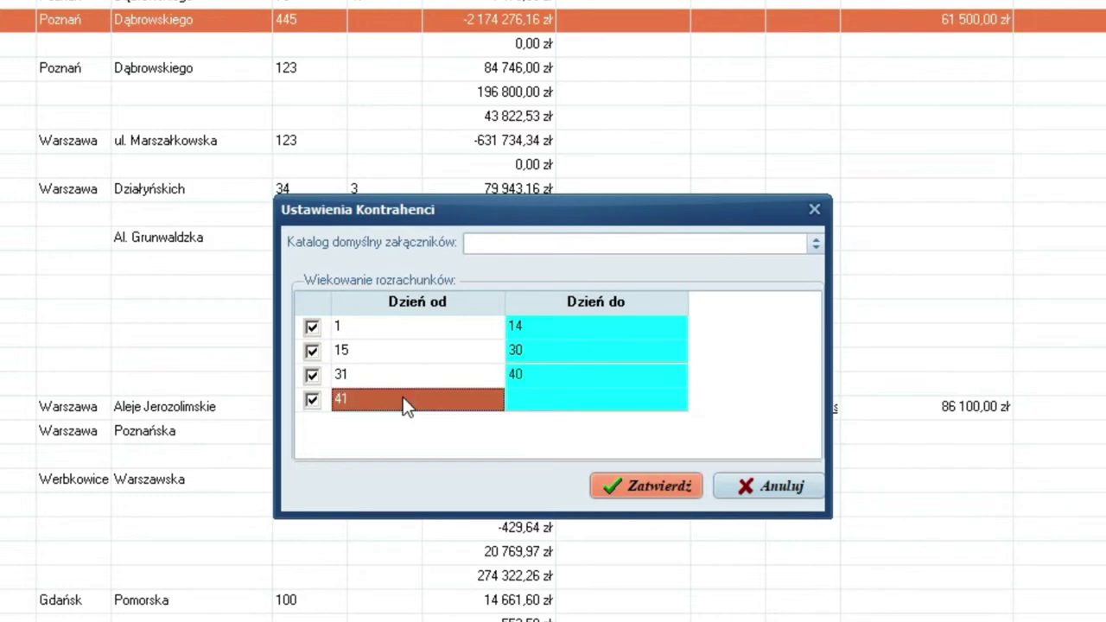
pyautogui.click(542, 378)
pyautogui.click(540, 381)
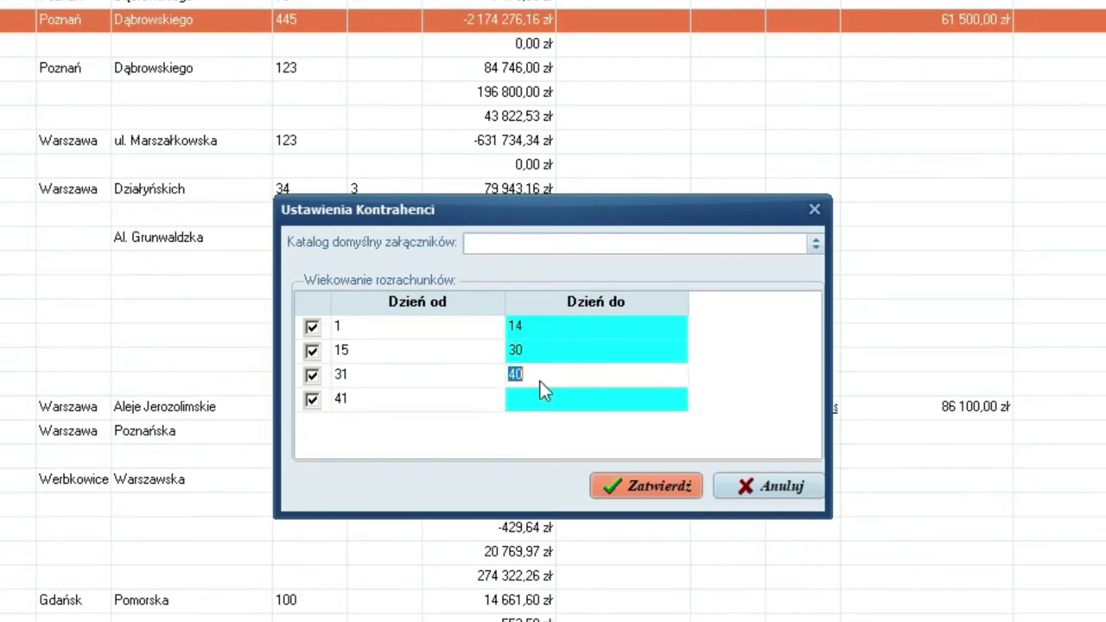
# - Try to add another day range to the settlement ageing list and leave the settings without saving
pyautogui.click(527, 350)
pyautogui.rightClick(520, 370)
pyautogui.click(564, 381)
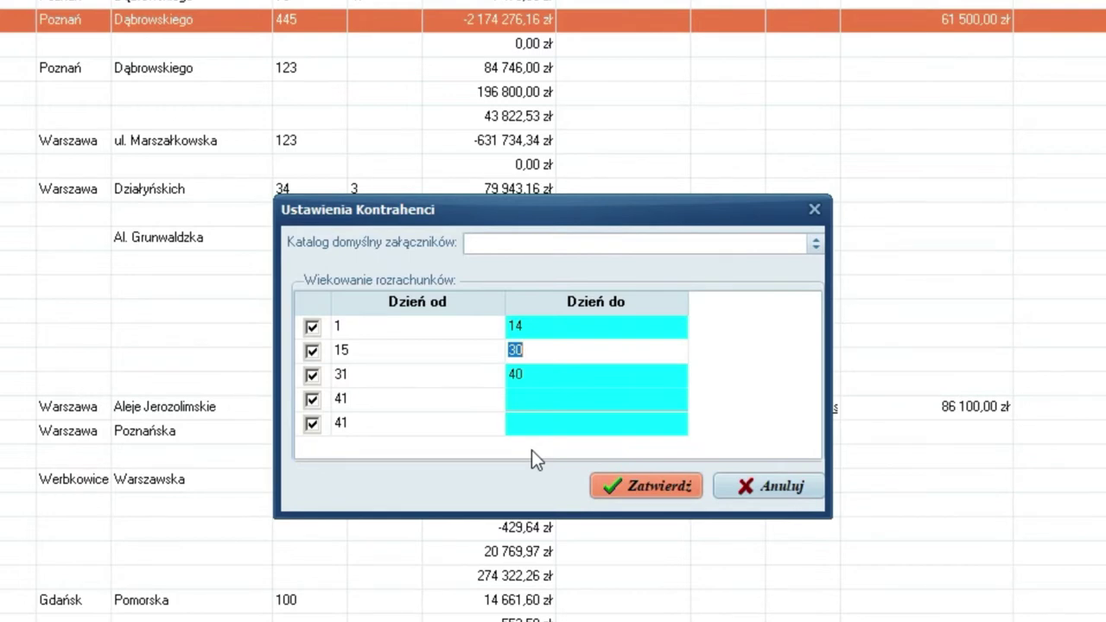
pyautogui.click(762, 495)
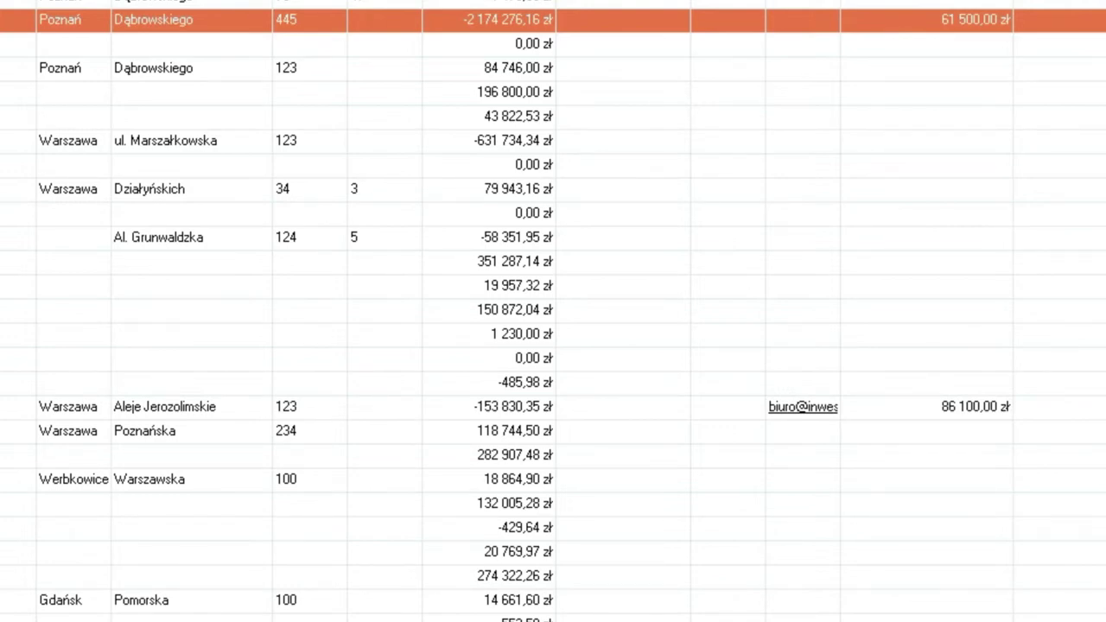
# - Look up the ageing columns Wiekowanie zaległości sprzedażowych and Wiekowanie zaległości kosztowych in the column composition and close it
pyautogui.moveTo(847, 162); pyautogui.dragTo(847, 621)
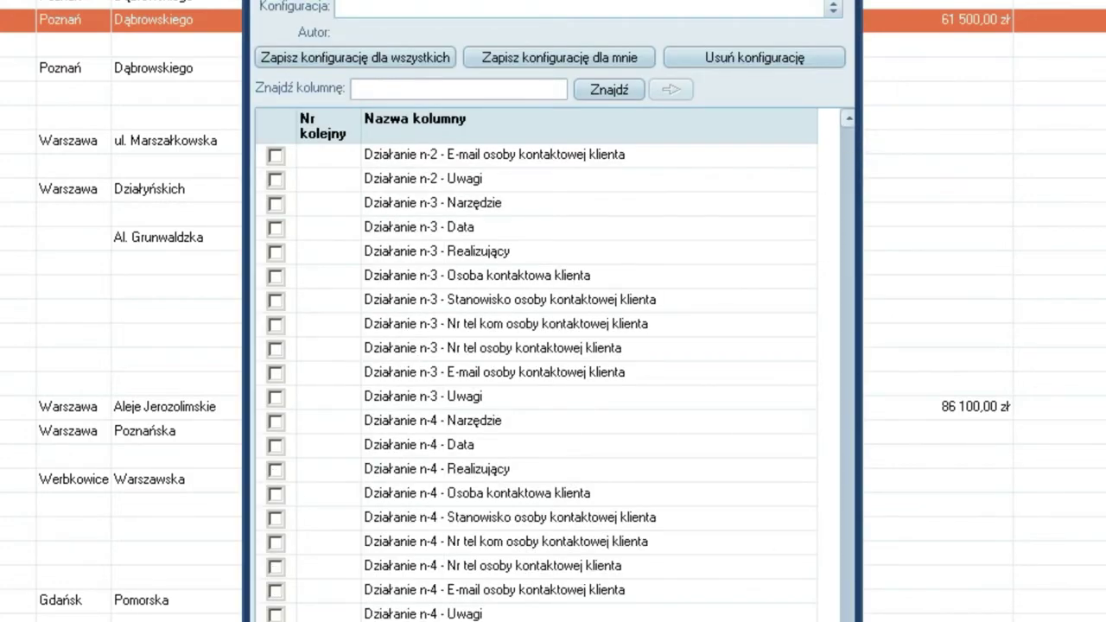
pyautogui.press('Up')
pyautogui.press('Up')
pyautogui.press('Up')
pyautogui.press('Up')
pyautogui.press('Up')
pyautogui.press('Up')
pyautogui.press('Up')
pyautogui.press('Up')
pyautogui.press('Up')
pyautogui.press('Up')
pyautogui.press('Up')
pyautogui.press('Up')
pyautogui.press('Up')
pyautogui.press('Up')
pyautogui.press('Up')
pyautogui.press('Up')
pyautogui.press('Up')
pyautogui.press('Up')
pyautogui.press('Up')
pyautogui.press('Up')
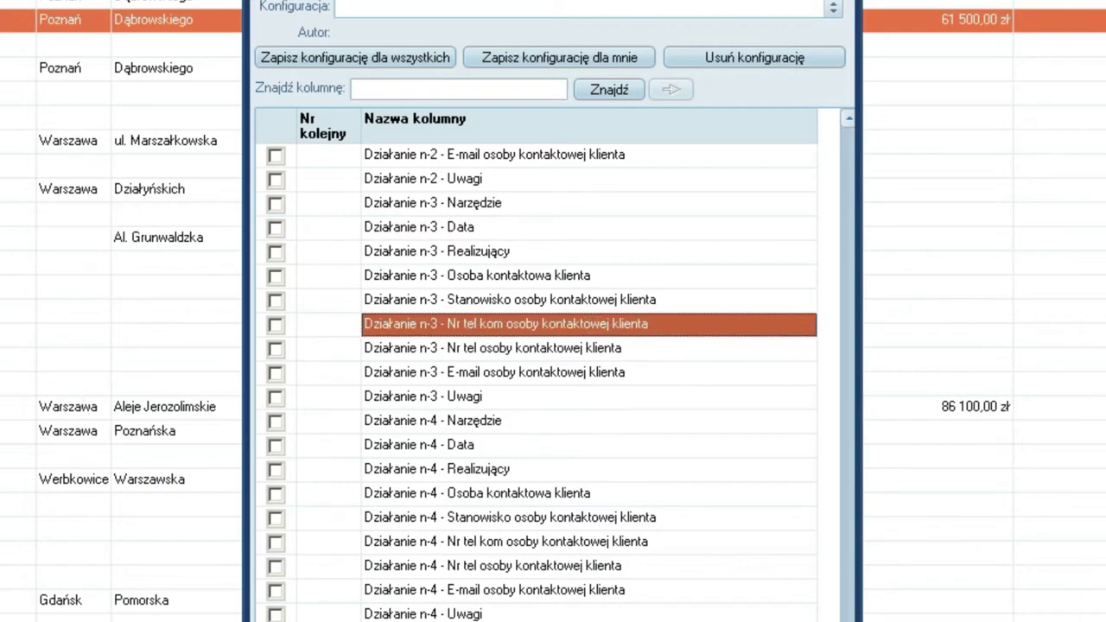
pyautogui.press('Up')
pyautogui.press('Up')
pyautogui.press('Up')
pyautogui.press('Up')
pyautogui.press('Up')
pyautogui.press('Up')
pyautogui.press('Up')
pyautogui.press('Up')
pyautogui.press('Up')
pyautogui.press('Up')
pyautogui.press('Up')
pyautogui.press('Up')
pyautogui.press('Up')
pyautogui.press('Up')
pyautogui.press('Up')
pyautogui.press('Up')
pyautogui.press('Up')
pyautogui.press('Up')
pyautogui.press('Up')
pyautogui.press('Up')
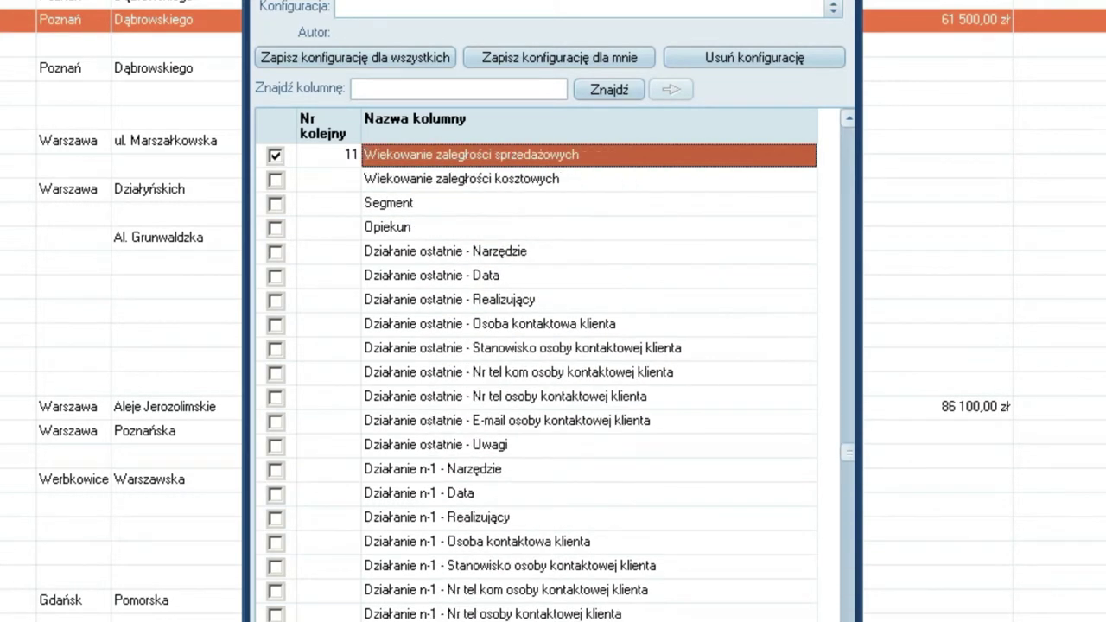
pyautogui.click(407, 279)
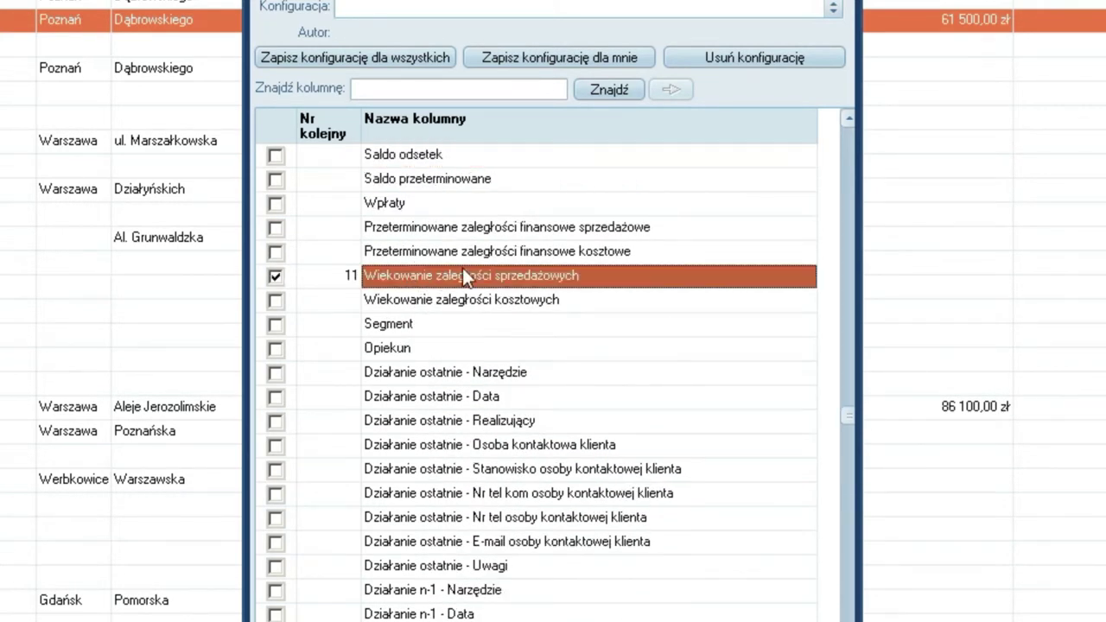
pyautogui.click(440, 299)
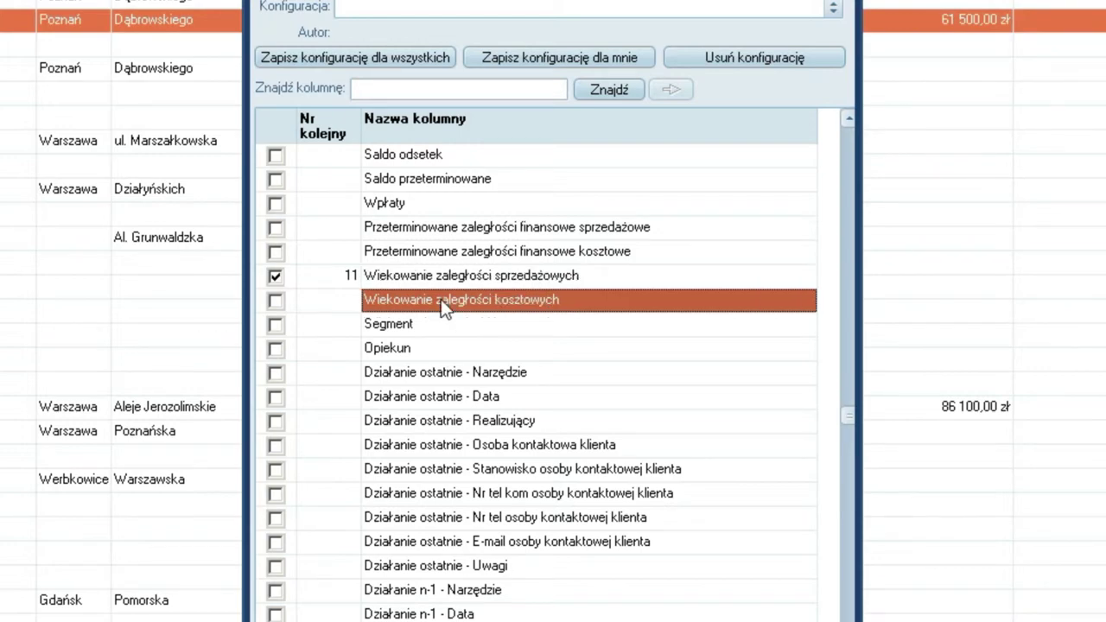
pyautogui.click(458, 280)
pyautogui.click(458, 302)
pyautogui.click(459, 277)
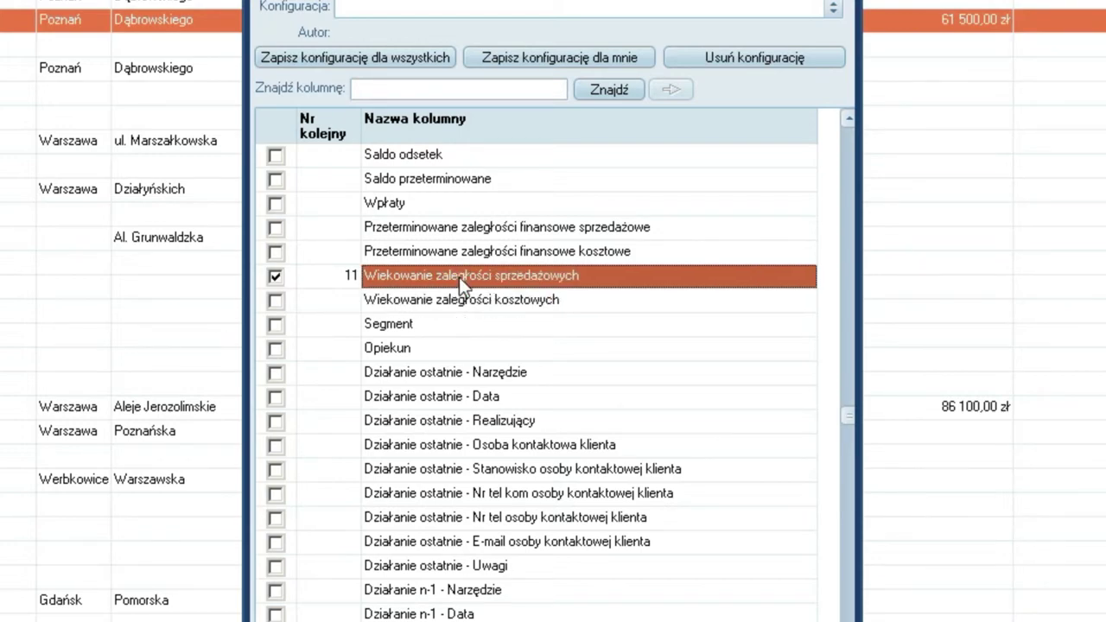
pyautogui.press('Return')
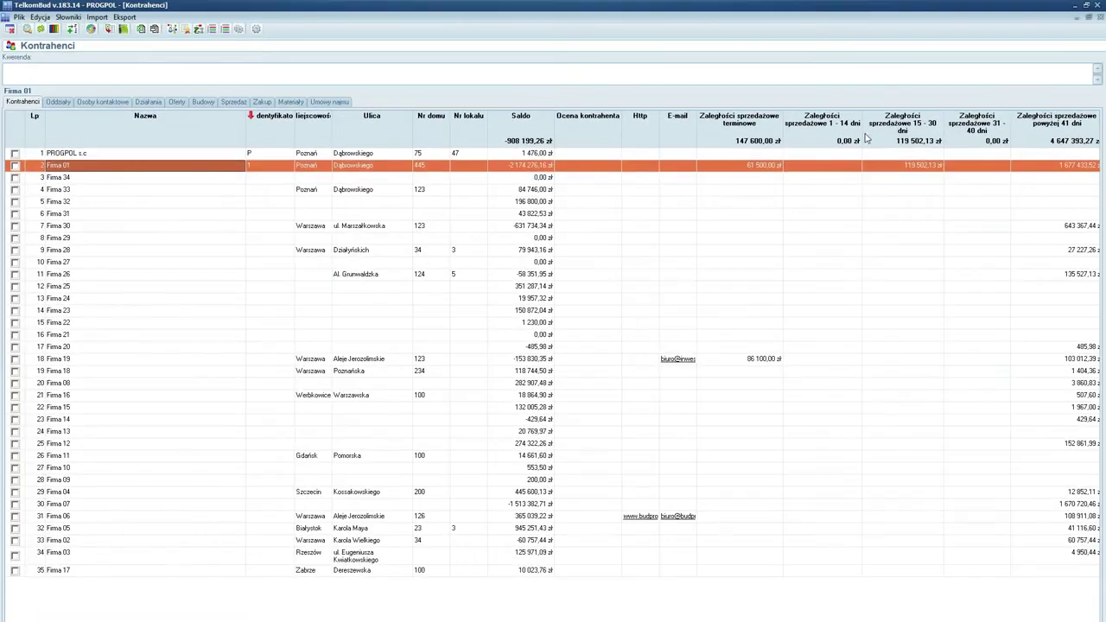
# - Narrow the sales arrears columns for current, 1 - 14 day and 15 - 30 day amounts in the contractors register
pyautogui.moveTo(782, 127); pyautogui.dragTo(743, 128)
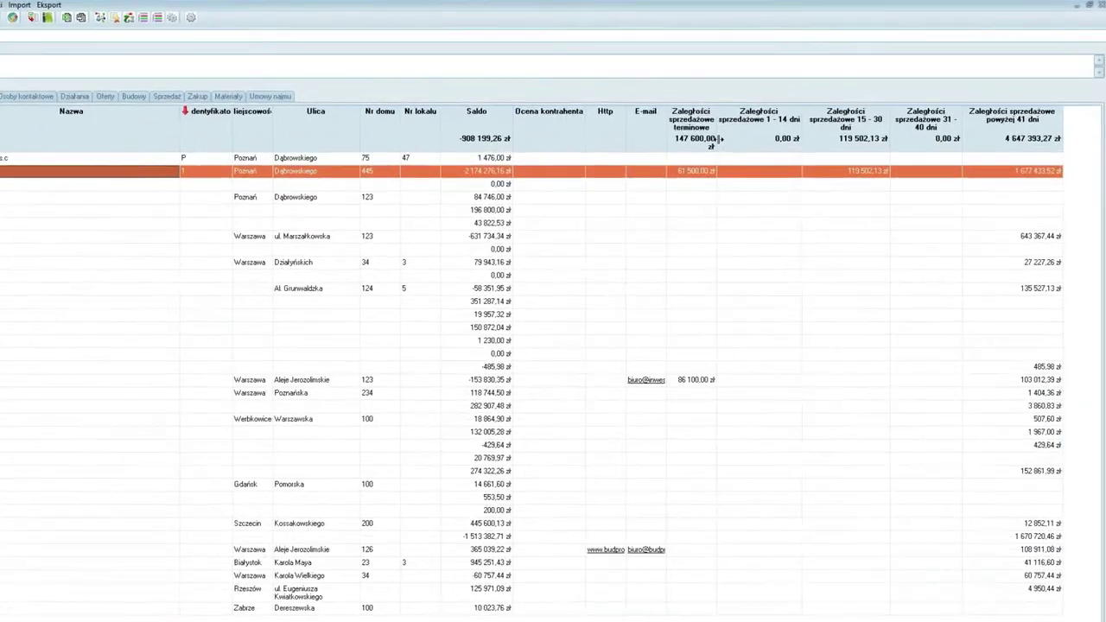
pyautogui.moveTo(550, 114); pyautogui.dragTo(580, 113)
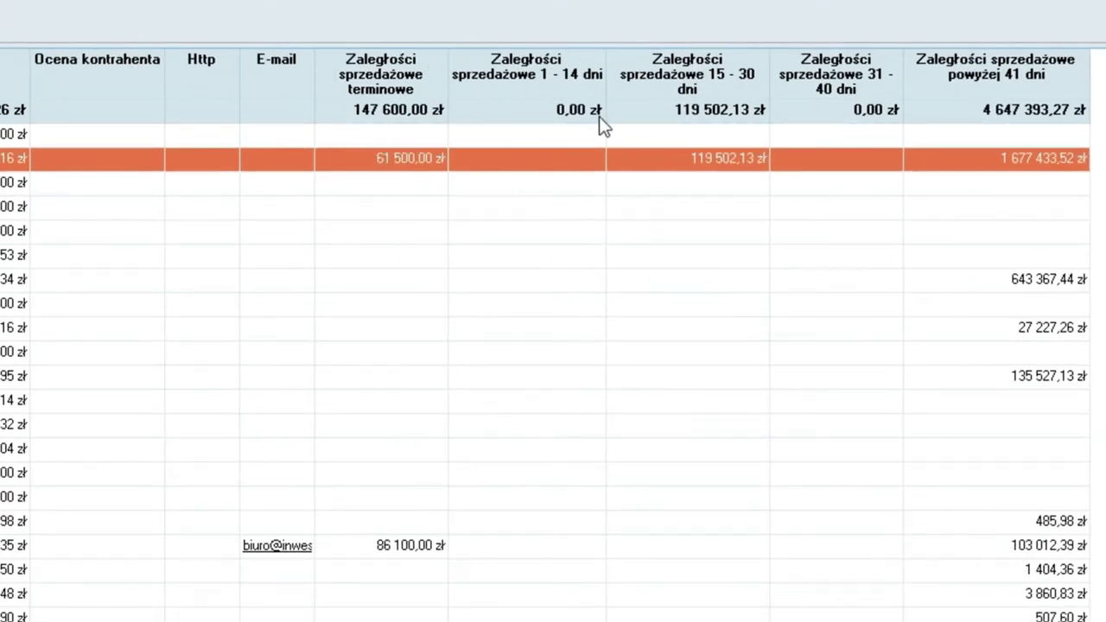
pyautogui.moveTo(605, 111); pyautogui.dragTo(577, 105)
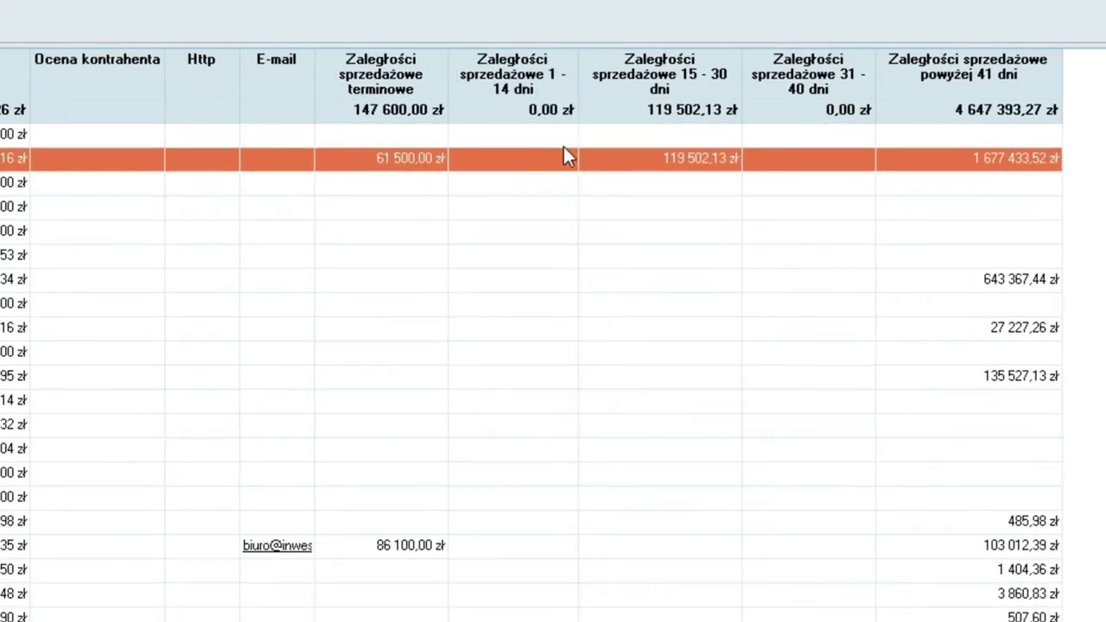
pyautogui.moveTo(738, 90); pyautogui.dragTo(727, 95)
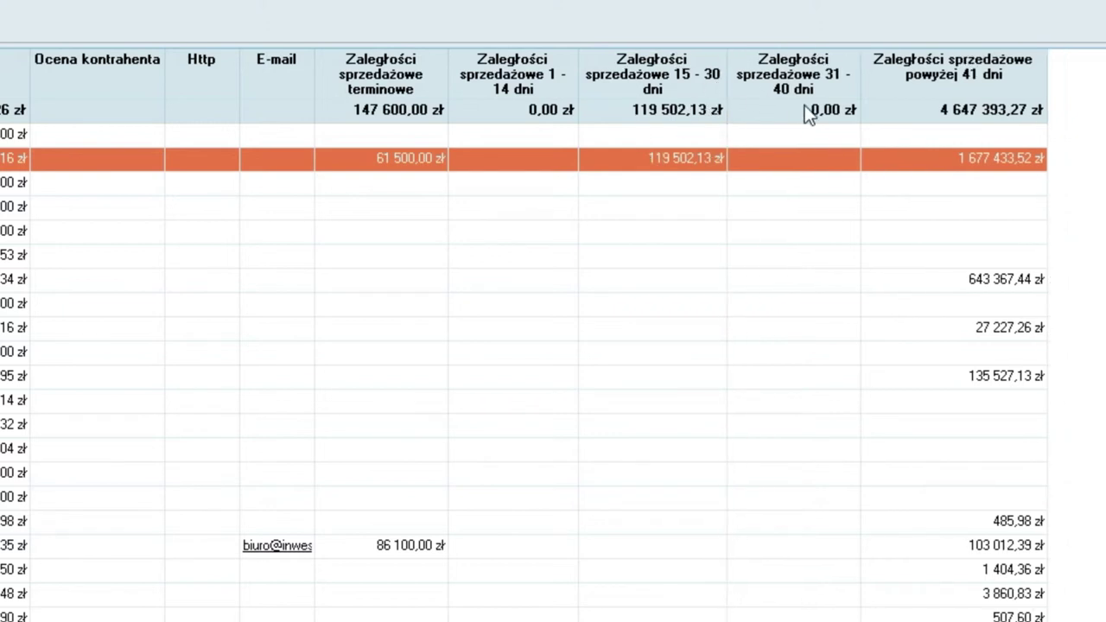
# - Examine the contractors' sales arrears in the 31 - 40 day and over 41 day ageing columns
pyautogui.click(786, 160)
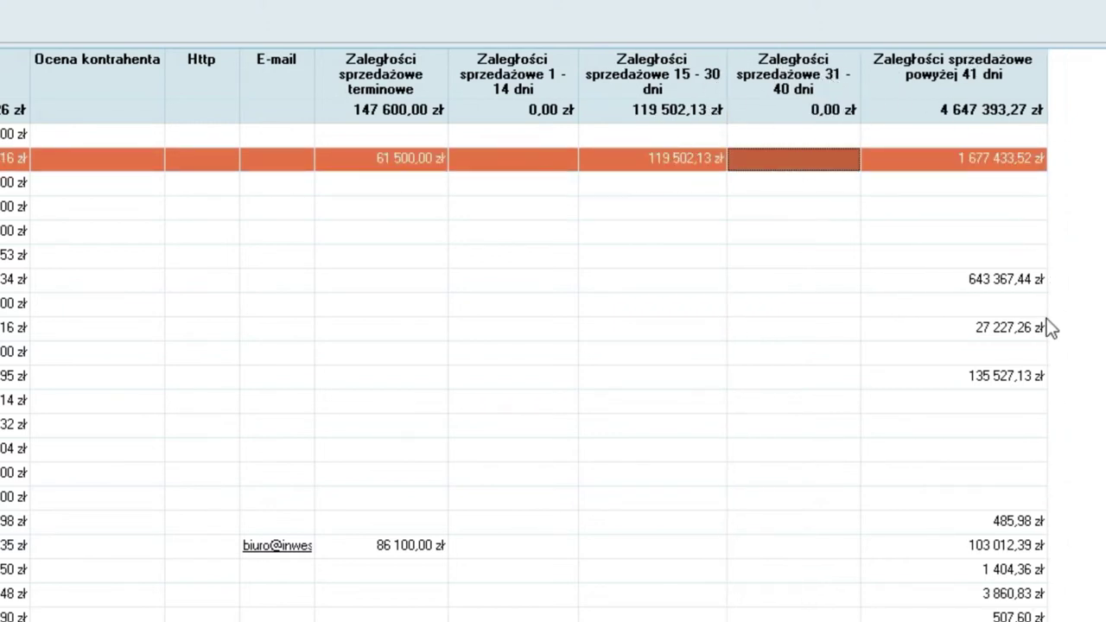
pyautogui.press('Right')
pyautogui.press('Down')
pyautogui.press('Down')
pyautogui.press('Down')
pyautogui.press('Down')
pyautogui.press('Down')
pyautogui.press('Down')
pyautogui.press('Down')
pyautogui.press('Down')
pyautogui.press('Down')
pyautogui.press('Down')
pyautogui.moveTo(1000, 604); pyautogui.dragTo(990, 281)
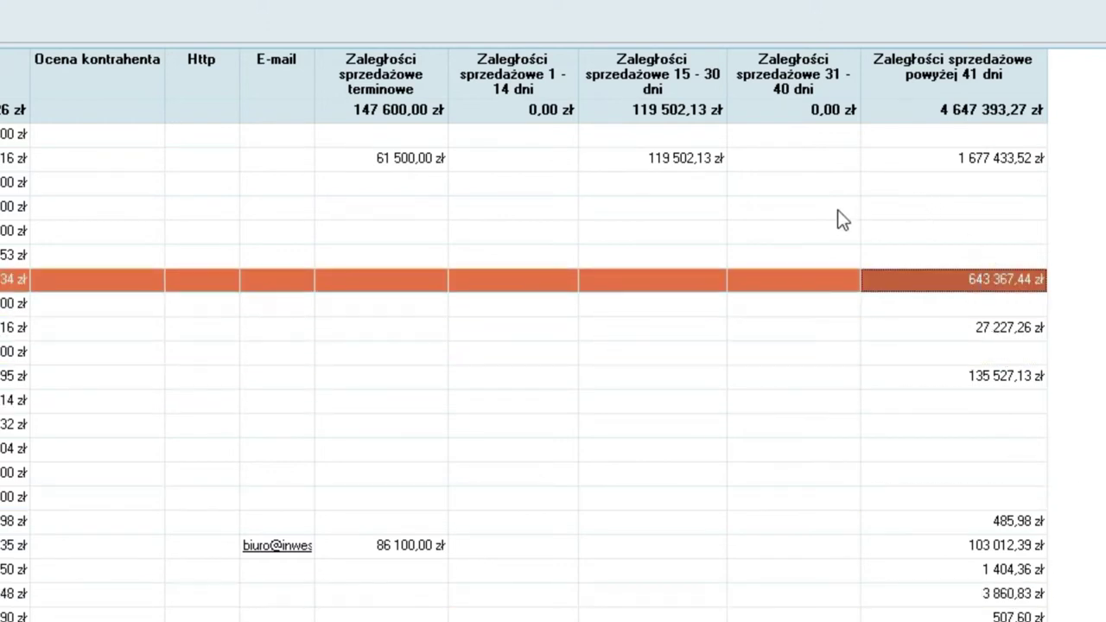
pyautogui.rightClick(857, 207)
pyautogui.click(788, 166)
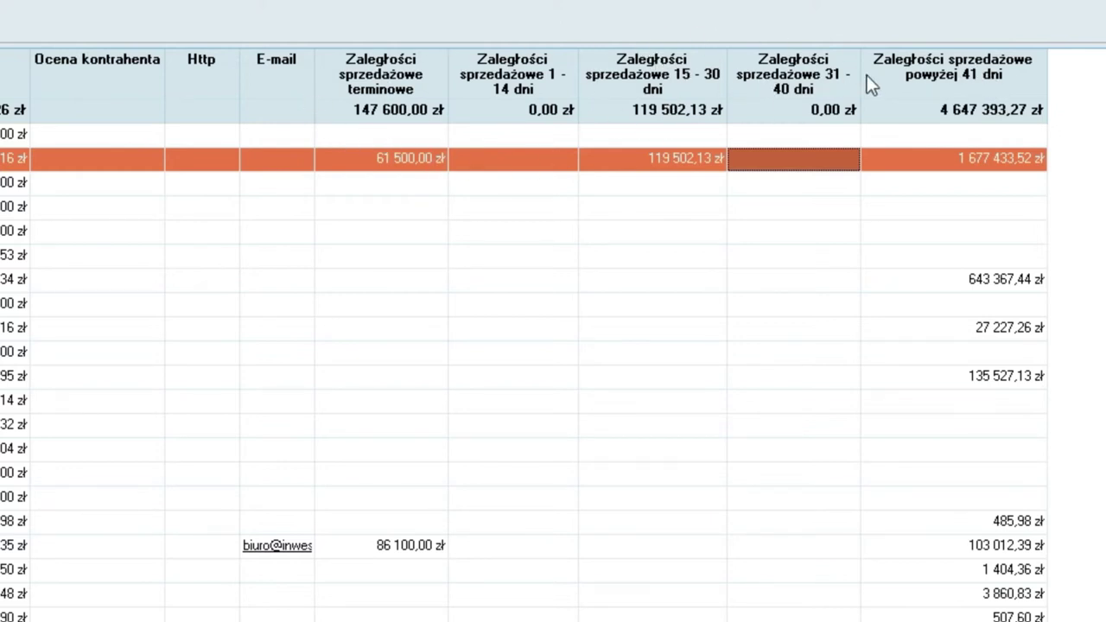
pyautogui.moveTo(991, 615); pyautogui.dragTo(994, 533)
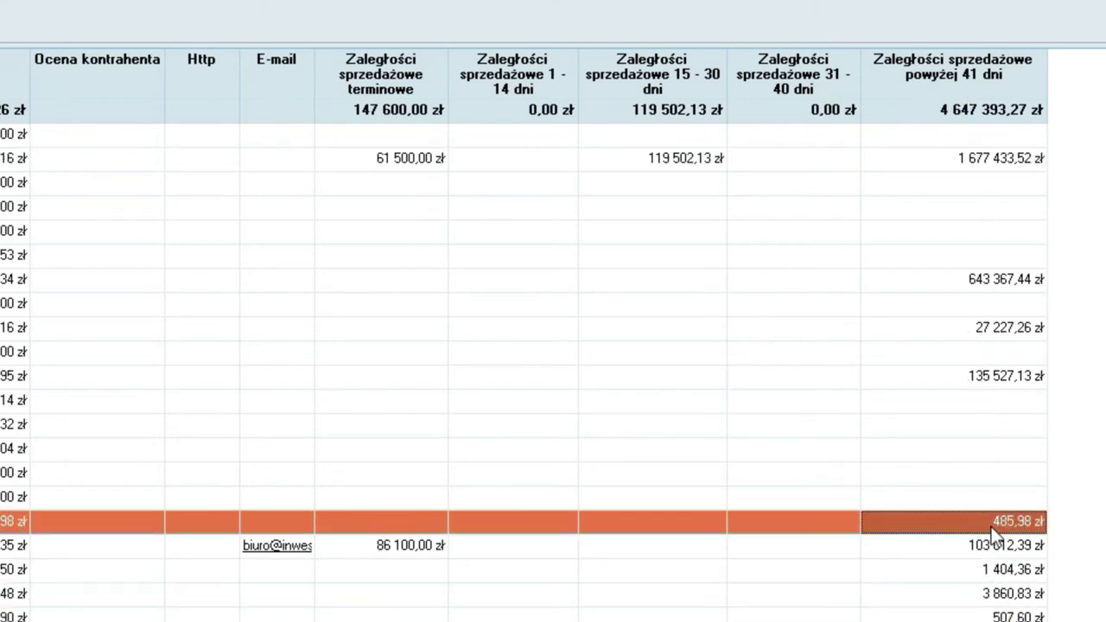